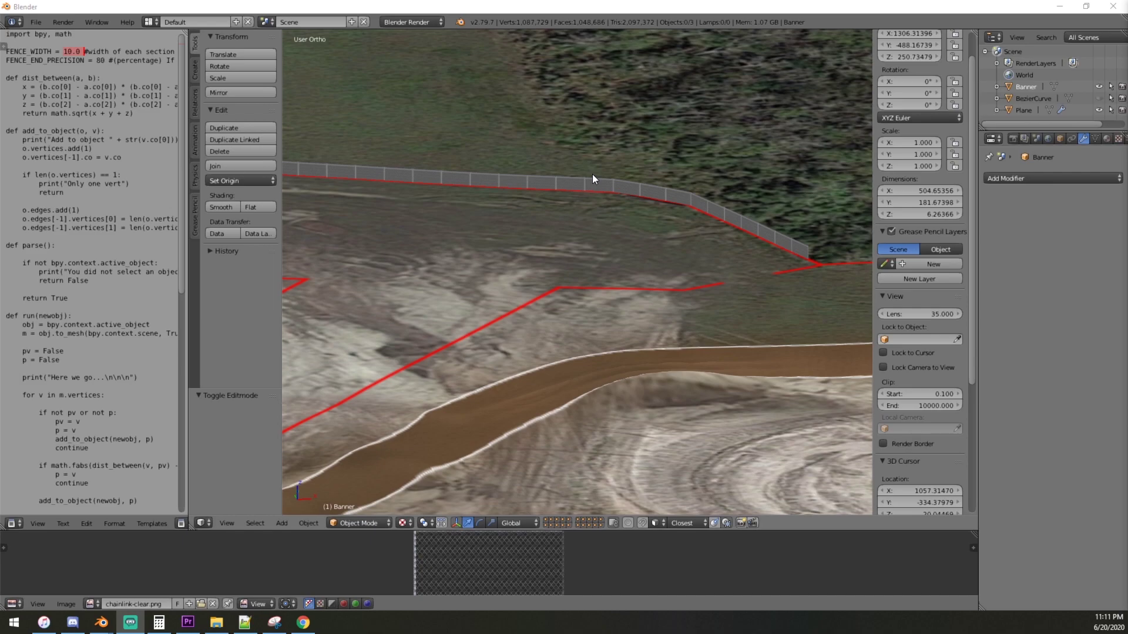
Examine the existing fence and its surroundings along the track from several distances and angles.
{"action": "scroll", "coordinate": [592, 174], "scroll_direction": "down", "scroll_amount": 3}
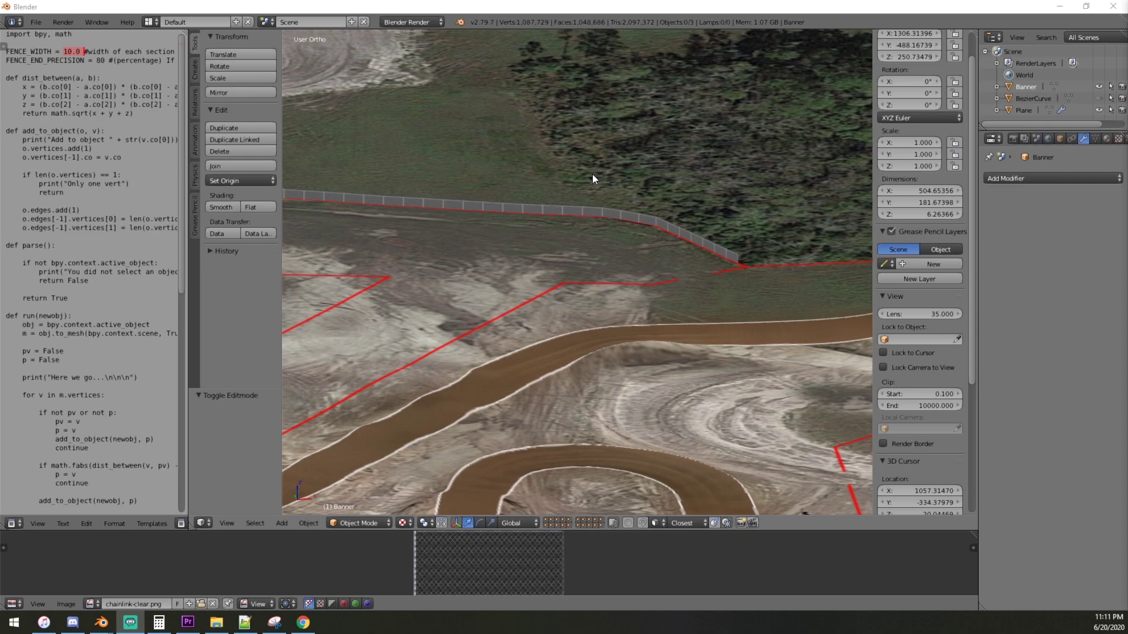
{"action": "scroll", "coordinate": [595, 184], "scroll_direction": "down", "scroll_amount": 2}
{"action": "scroll", "coordinate": [594, 184], "scroll_direction": "down", "scroll_amount": 2}
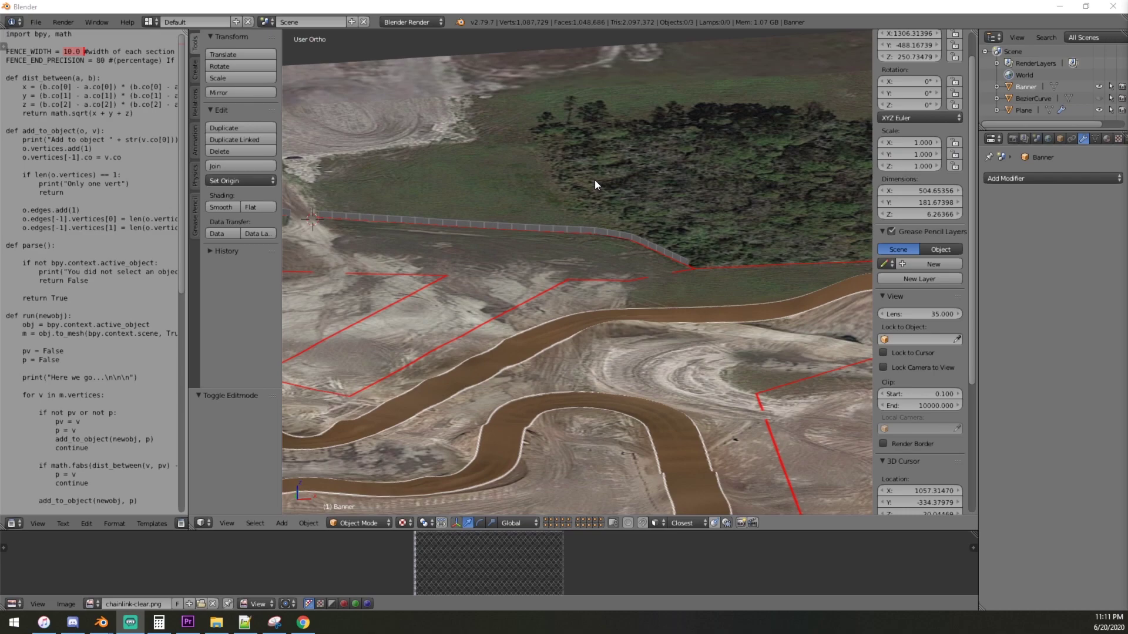
{"action": "middle_click_drag", "start_coordinate": [634, 135], "coordinate": [658, 85]}
{"action": "scroll", "coordinate": [661, 84], "scroll_direction": "down", "scroll_amount": 3}
{"action": "scroll", "coordinate": [676, 235], "scroll_direction": "up", "scroll_amount": 6}
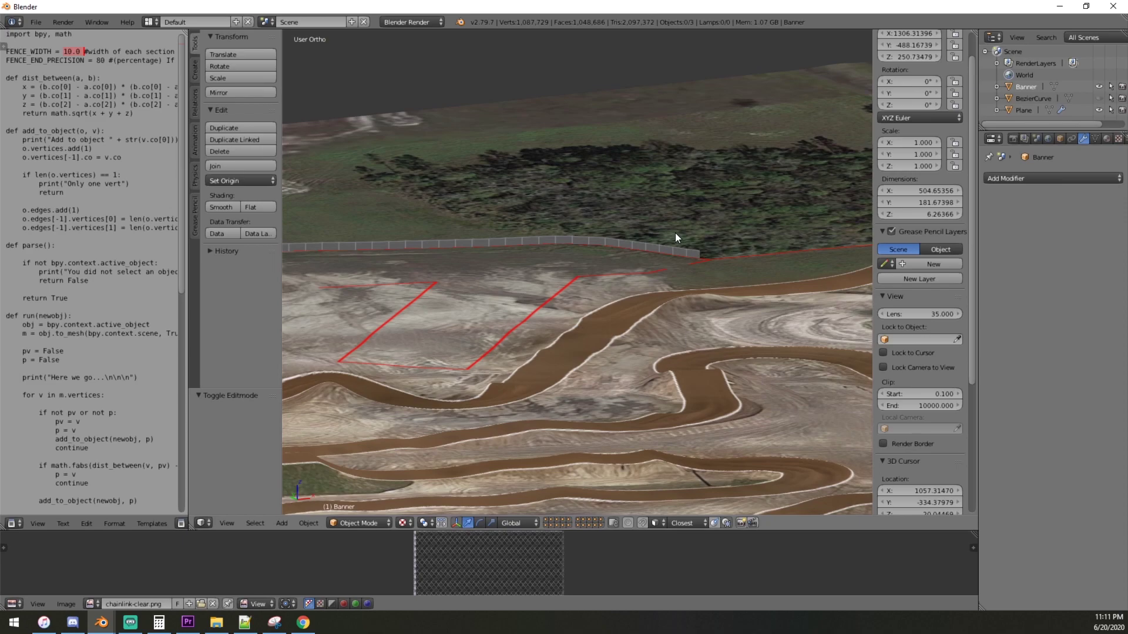
{"action": "middle_click_drag", "start_coordinate": [686, 307], "coordinate": [626, 277]}
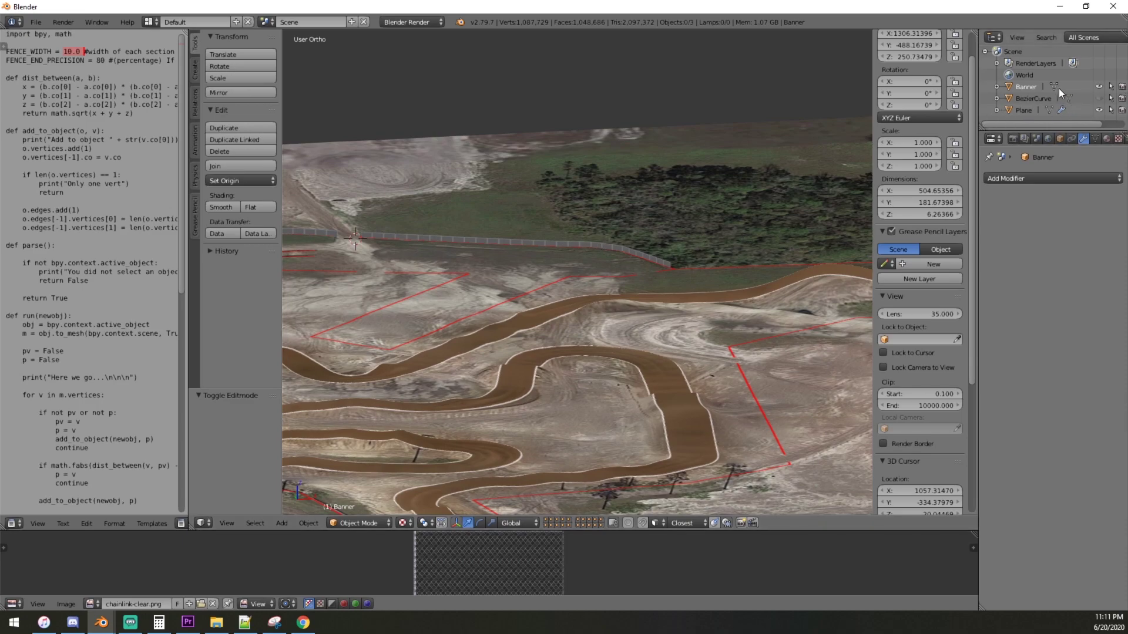
Hide the Banner and Plane objects and view the empty scene from the top.
{"action": "left_click", "coordinate": [1100, 87]}
{"action": "left_click", "coordinate": [1099, 111]}
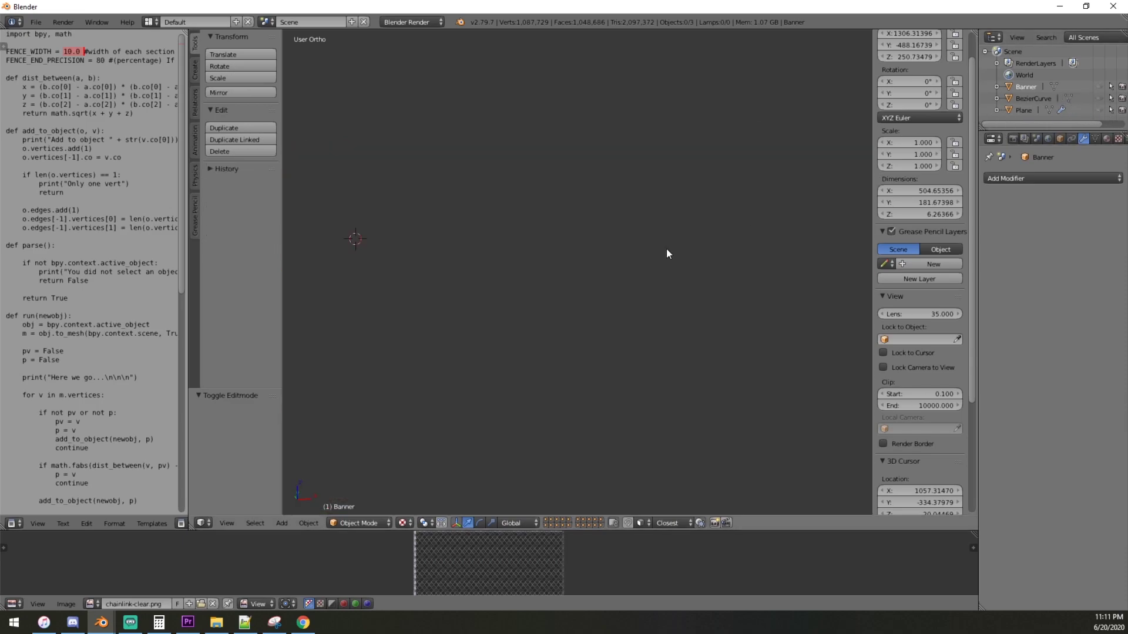
{"action": "key", "text": "KP_7"}
{"action": "scroll", "coordinate": [546, 266], "scroll_direction": "down", "scroll_amount": 8}
{"action": "scroll", "coordinate": [580, 268], "scroll_direction": "up", "scroll_amount": 1}
{"action": "scroll", "coordinate": [918, 303], "scroll_direction": "down", "scroll_amount": 5}
Set the 3D cursor location to 0 on the X, Y and Z axes.
{"action": "left_click", "coordinate": [922, 350]}
{"action": "type", "text": "0"}
{"action": "key", "text": "Return"}
{"action": "left_click", "coordinate": [928, 361]}
{"action": "type", "text": "0"}
{"action": "key", "text": "Return"}
{"action": "left_click", "coordinate": [935, 373]}
{"action": "type", "text": "0000"}
{"action": "key", "text": "Return"}
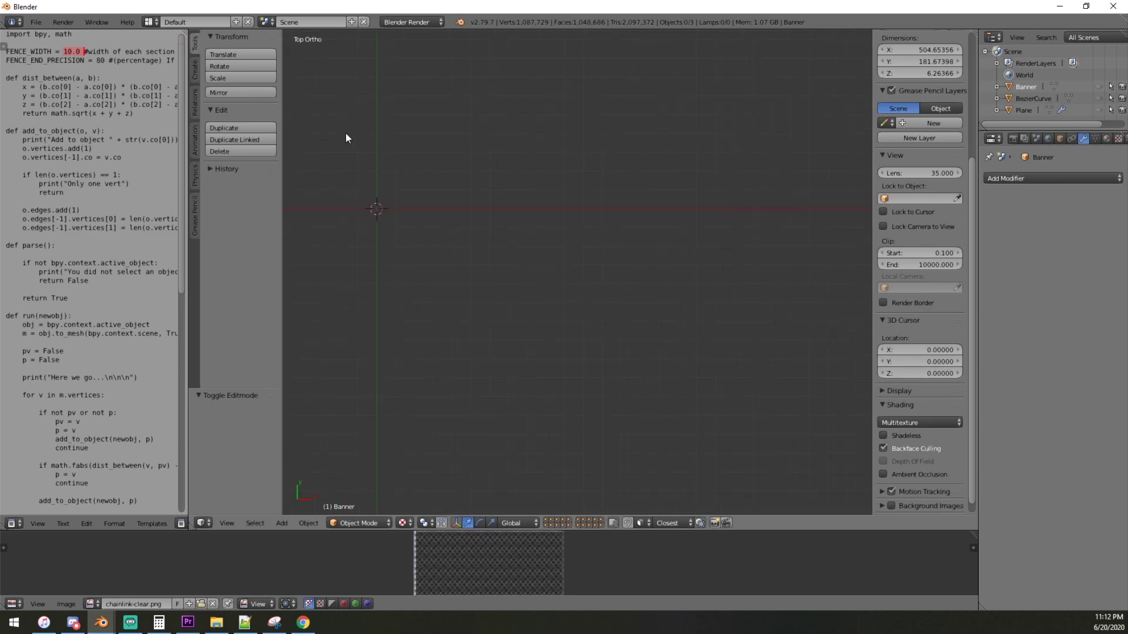
Add a plane mesh at the 3D cursor in the centre of the scene.
{"action": "middle_click_drag", "start_coordinate": [631, 288], "coordinate": [612, 306], "text": "shift"}
{"action": "scroll", "coordinate": [691, 276], "scroll_direction": "up", "scroll_amount": 5}
{"action": "left_click", "coordinate": [284, 523]}
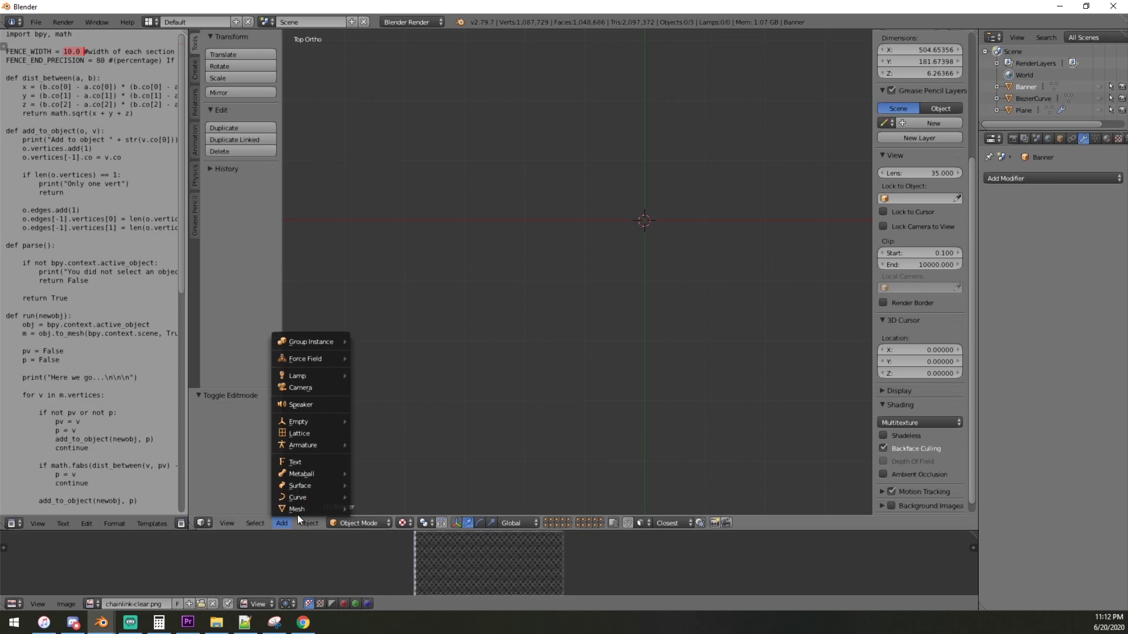
{"action": "mouse_move", "coordinate": [294, 509]}
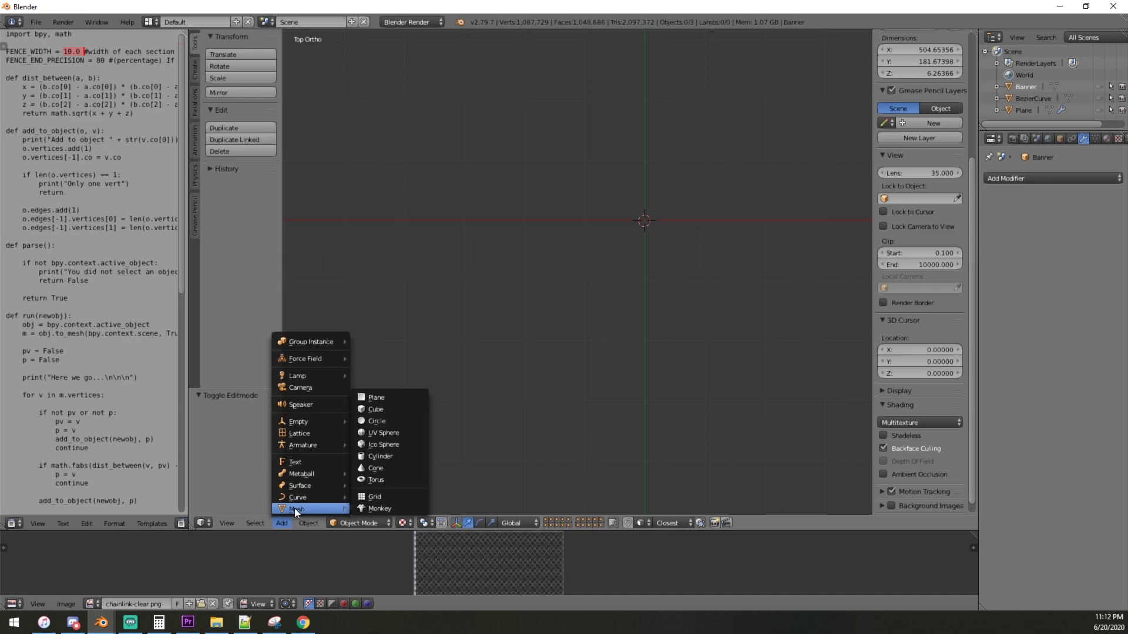
{"action": "left_click", "coordinate": [400, 398]}
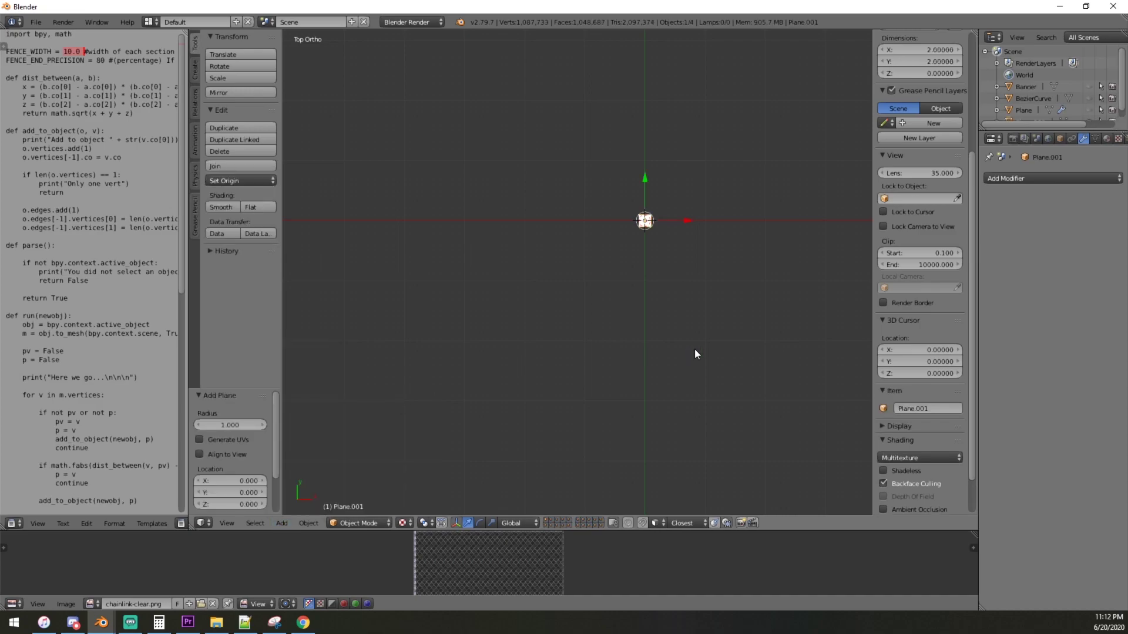
Widen the 3D view over the script area and enlarge the image editor, keeping the new plane in view.
{"action": "scroll", "coordinate": [677, 258], "scroll_direction": "up", "scroll_amount": 2}
{"action": "middle_click_drag", "start_coordinate": [677, 257], "coordinate": [598, 340], "text": "shift"}
{"action": "scroll", "coordinate": [592, 318], "scroll_direction": "up", "scroll_amount": 5}
{"action": "scroll", "coordinate": [598, 341], "scroll_direction": "up", "scroll_amount": 2}
{"action": "scroll", "coordinate": [598, 341], "scroll_direction": "down", "scroll_amount": 1}
{"action": "left_click_drag", "start_coordinate": [189, 288], "coordinate": [29, 288]}
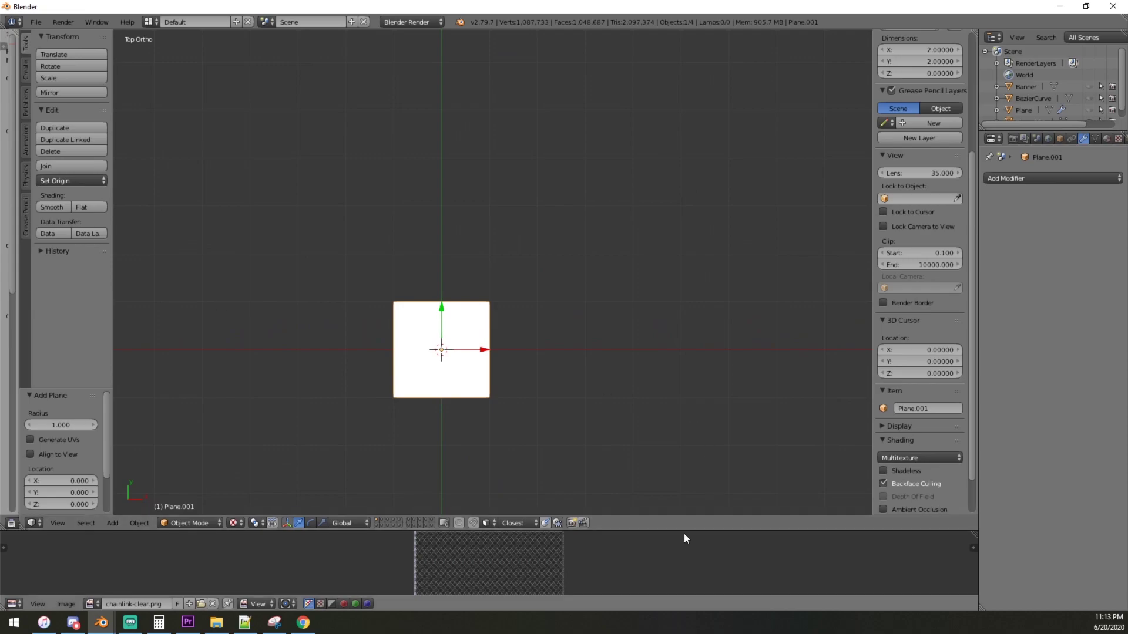
{"action": "left_click_drag", "start_coordinate": [684, 531], "coordinate": [529, 414]}
{"action": "middle_click_drag", "start_coordinate": [491, 323], "coordinate": [626, 247], "text": "shift"}
{"action": "scroll", "coordinate": [626, 247], "scroll_direction": "down", "scroll_amount": 2}
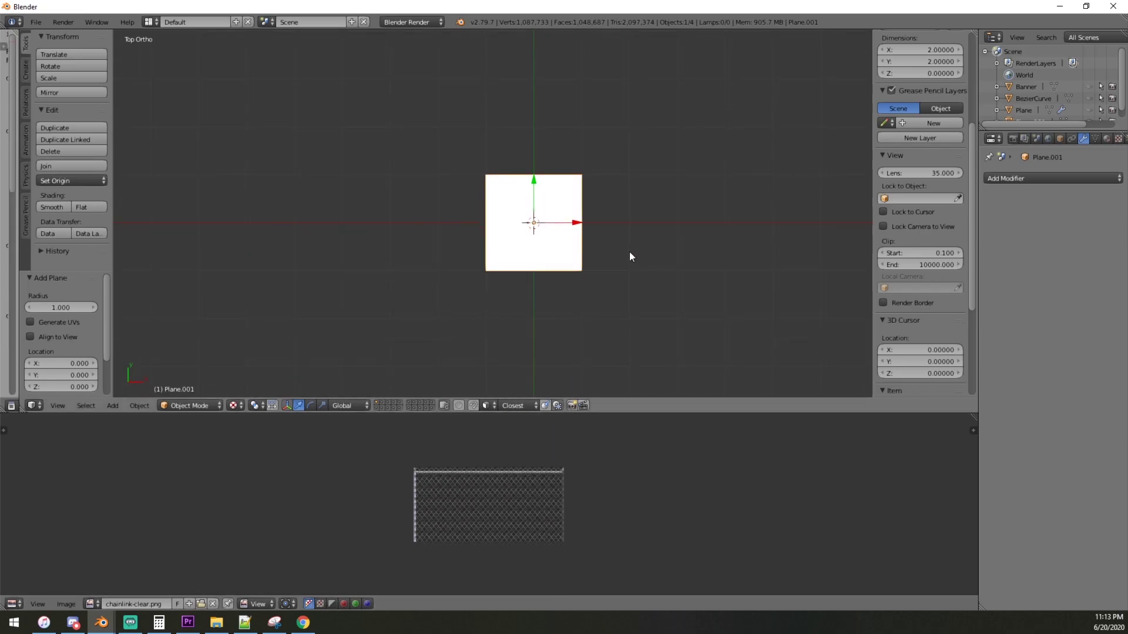
Show the 3D view in solid shading and load banner-ate.png in the image editor.
{"action": "key", "text": "alt+z"}
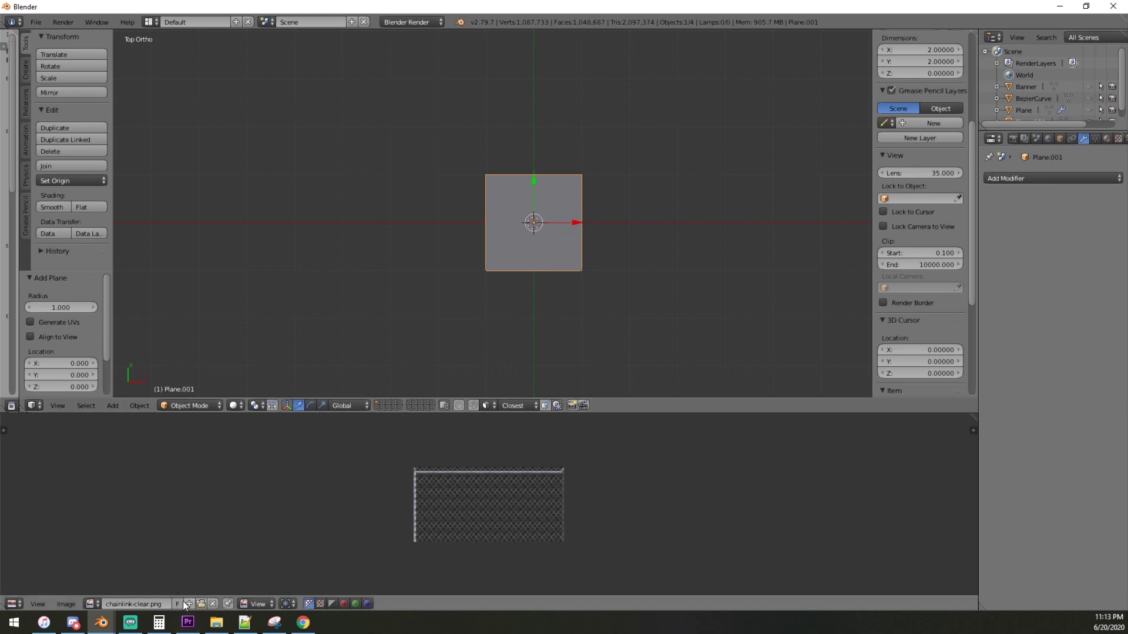
{"action": "left_click", "coordinate": [92, 604]}
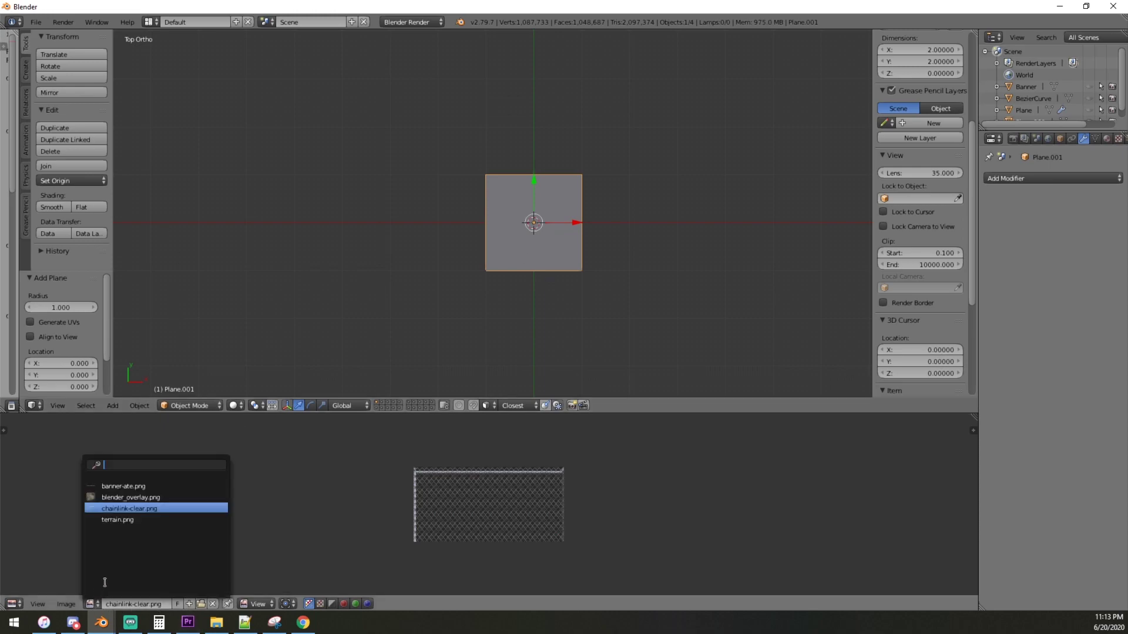
{"action": "left_click", "coordinate": [142, 487]}
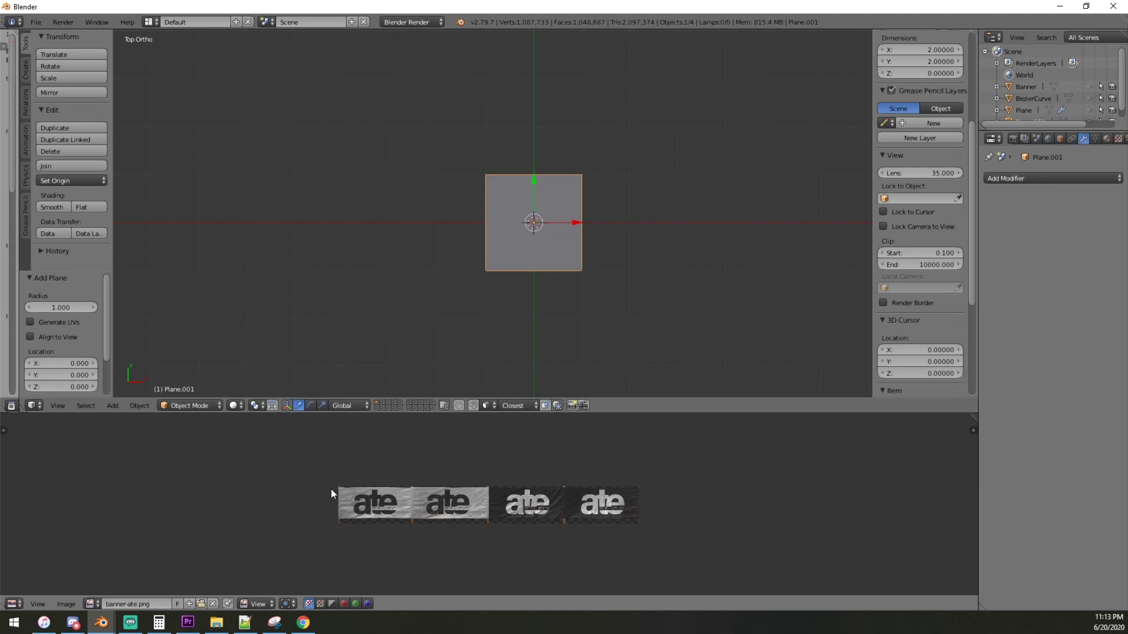
{"action": "scroll", "coordinate": [335, 494], "scroll_direction": "up", "scroll_amount": 4}
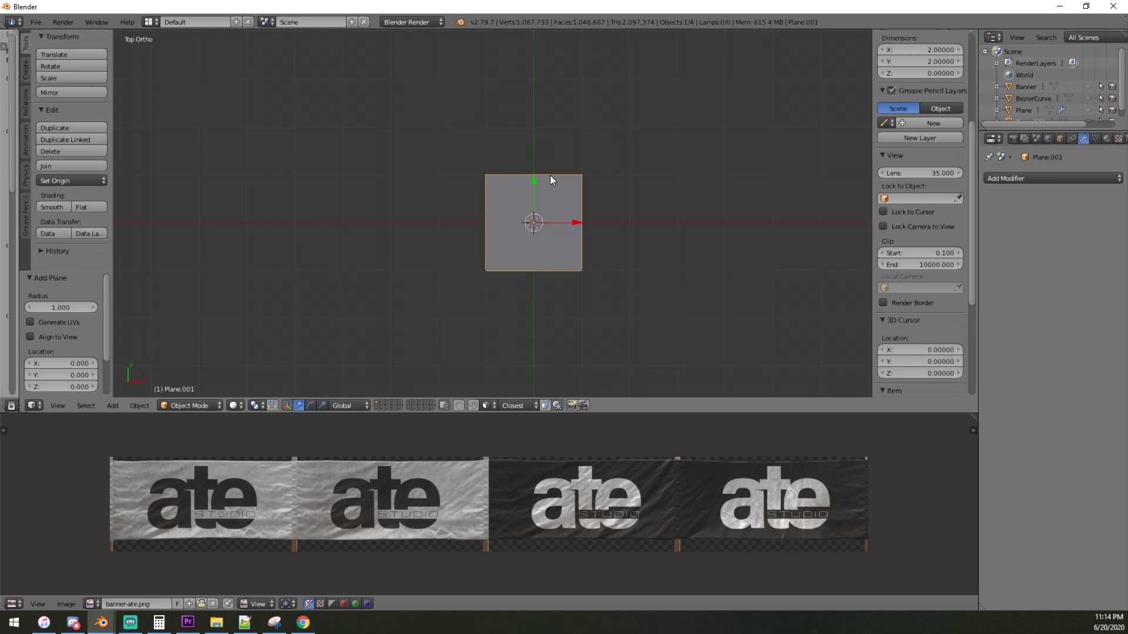
Scale the plane by 8 along the X axis to match the banner image's proportions.
{"action": "key", "text": "s"}
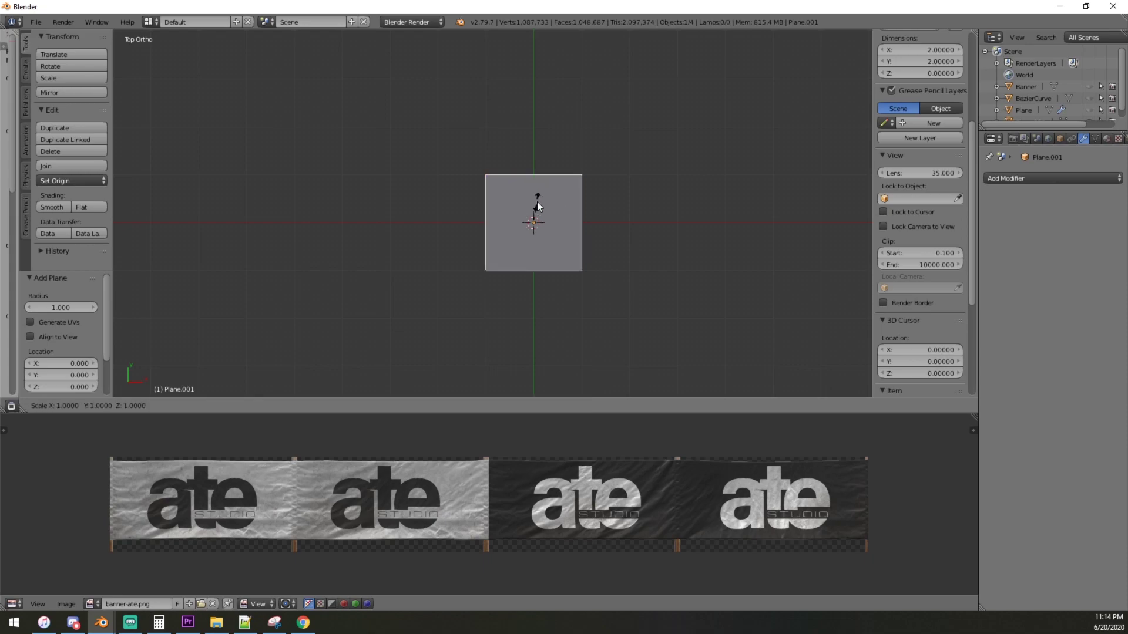
{"action": "key", "text": "x"}
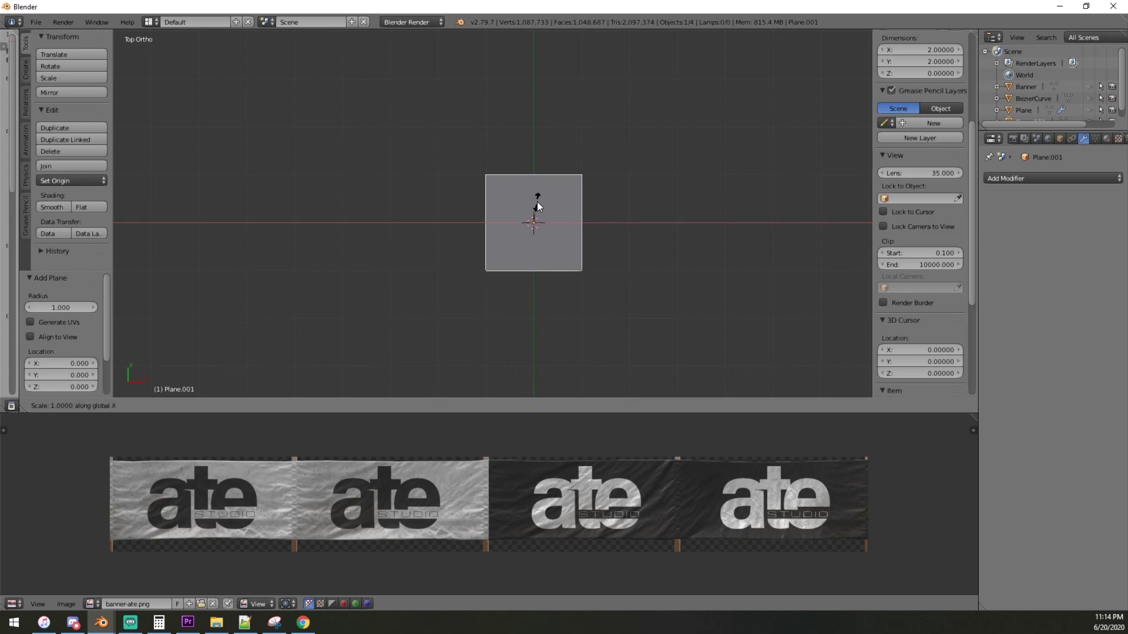
{"action": "type", "text": "8"}
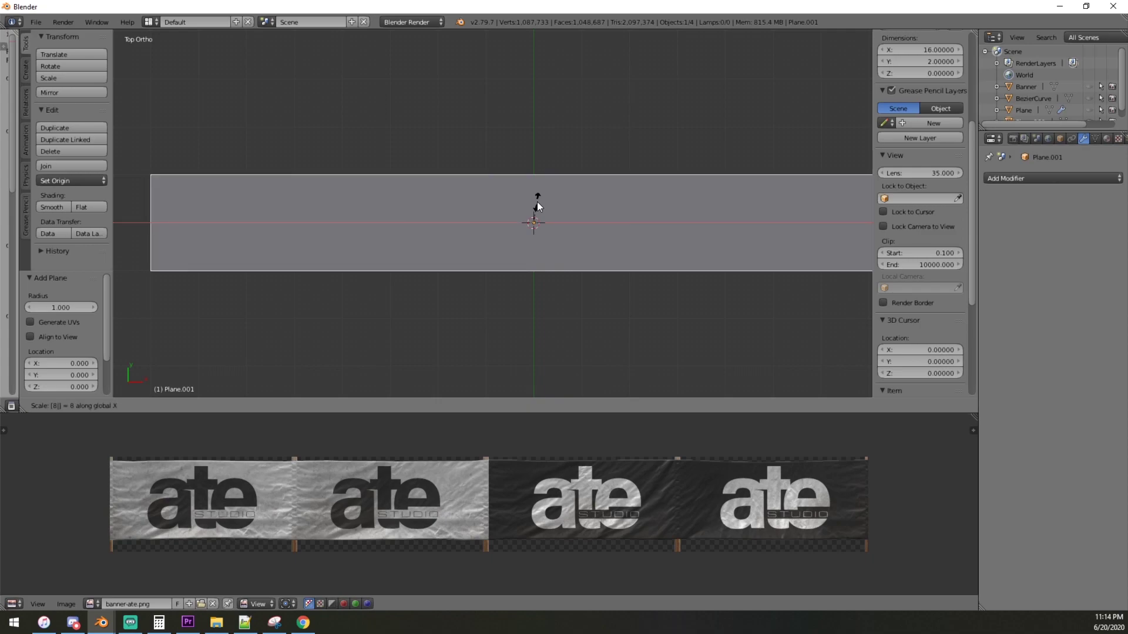
{"action": "key", "text": "Return"}
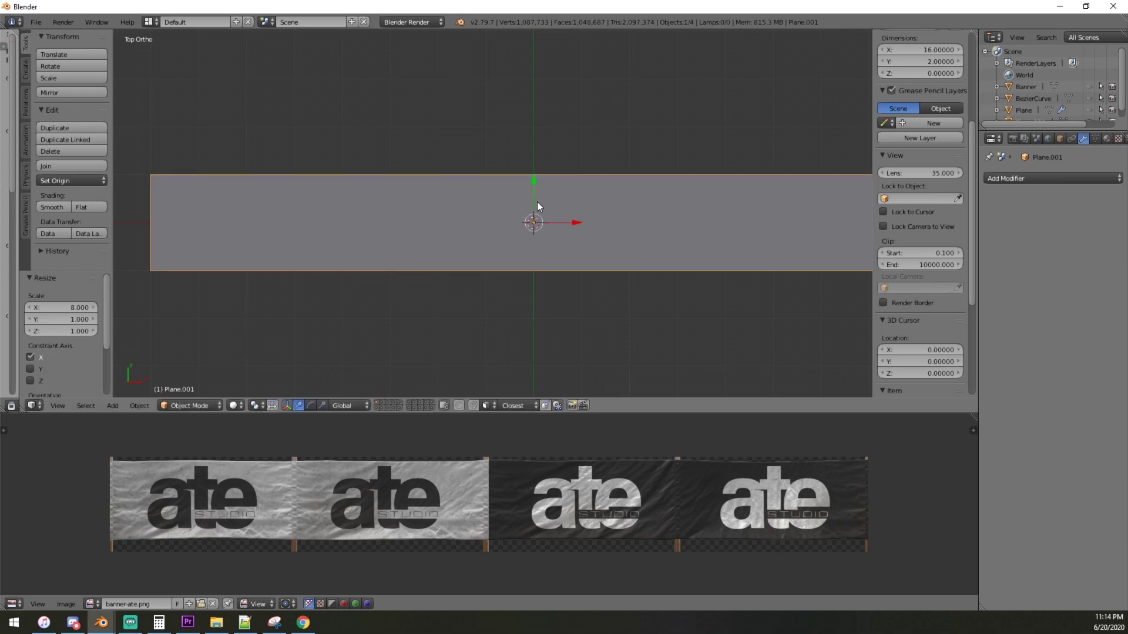
Apply the scale transformation to the stretched plane.
{"action": "scroll", "coordinate": [598, 232], "scroll_direction": "down", "scroll_amount": 2}
{"action": "scroll", "coordinate": [634, 230], "scroll_direction": "up", "scroll_amount": 2}
{"action": "scroll", "coordinate": [534, 244], "scroll_direction": "down", "scroll_amount": 1}
{"action": "scroll", "coordinate": [623, 247], "scroll_direction": "up", "scroll_amount": 1}
{"action": "scroll", "coordinate": [607, 256], "scroll_direction": "down", "scroll_amount": 1}
{"action": "key", "text": "ctrl+a"}
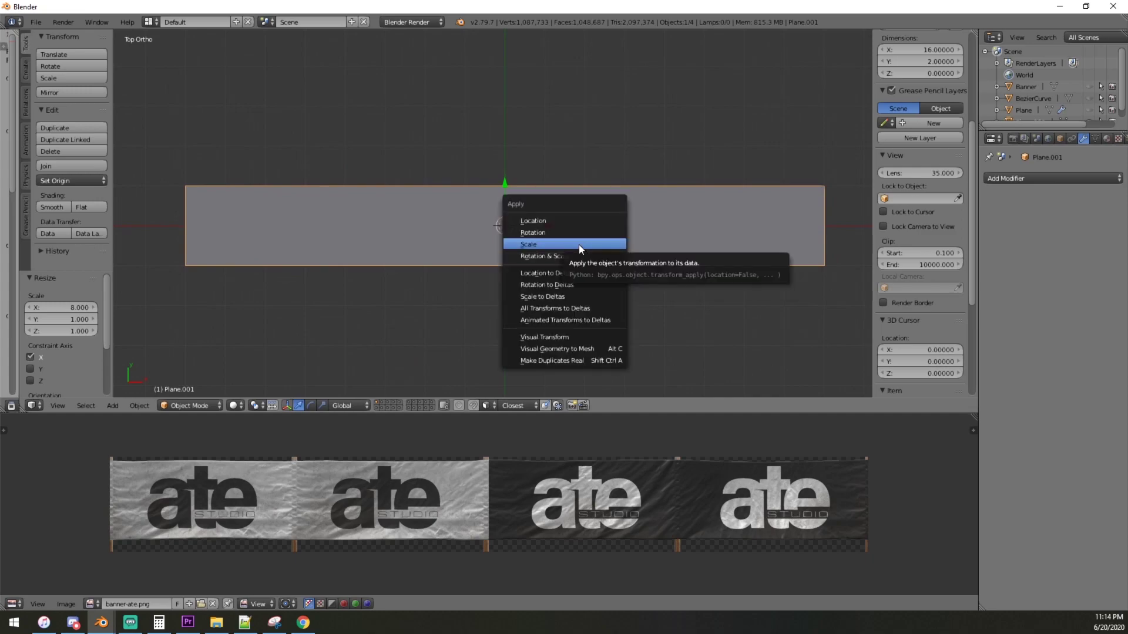
{"action": "left_click", "coordinate": [579, 245]}
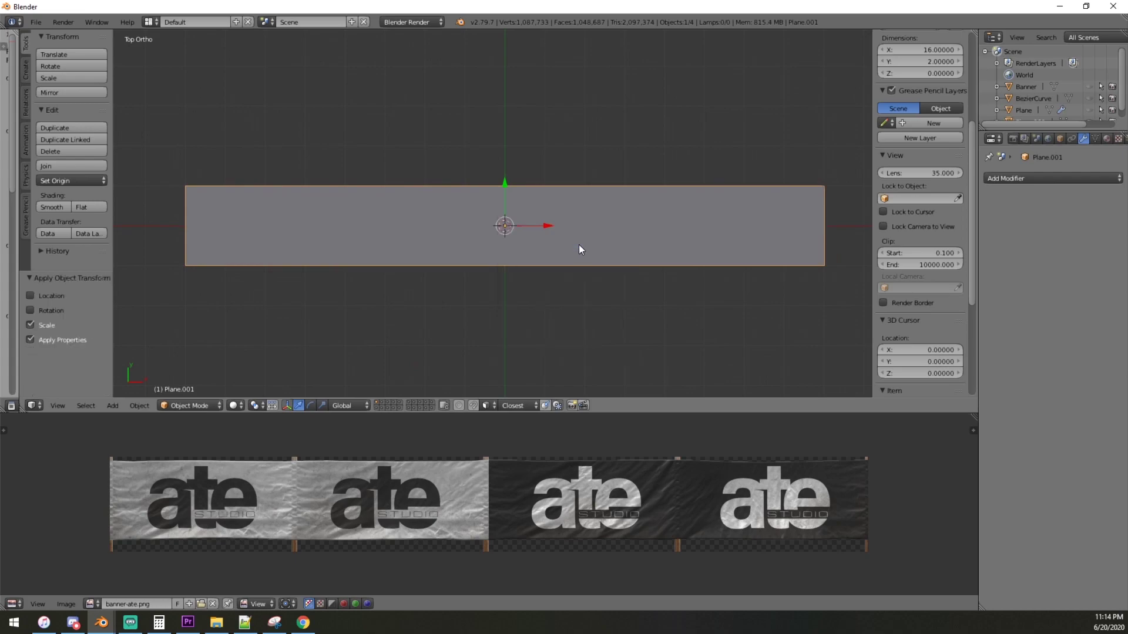
Unwrap the whole plane onto the banner image in Edit Mode and set the viewport shading to Texture.
{"action": "key", "text": "Tab"}
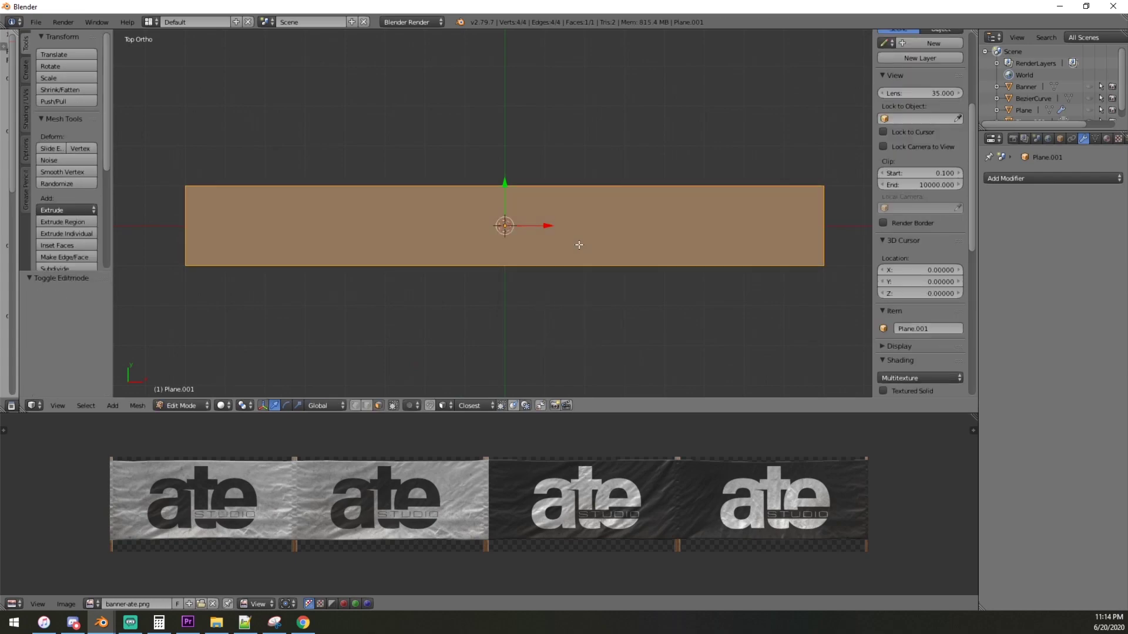
{"action": "key", "text": "a"}
{"action": "key", "text": "a"}
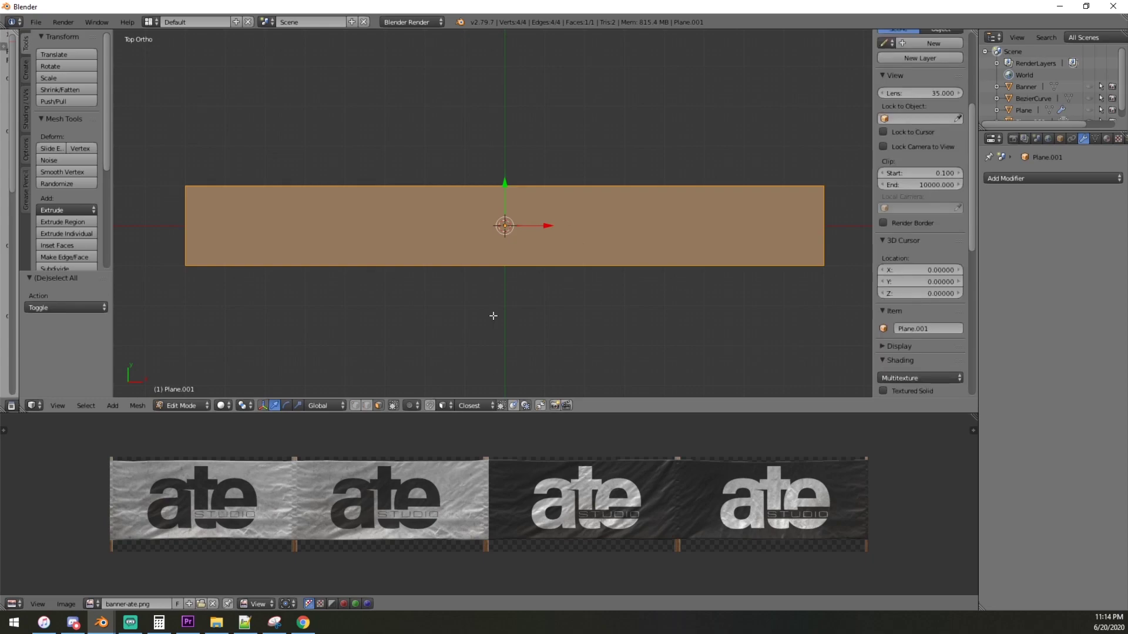
{"action": "key", "text": "u"}
{"action": "left_click", "coordinate": [437, 316]}
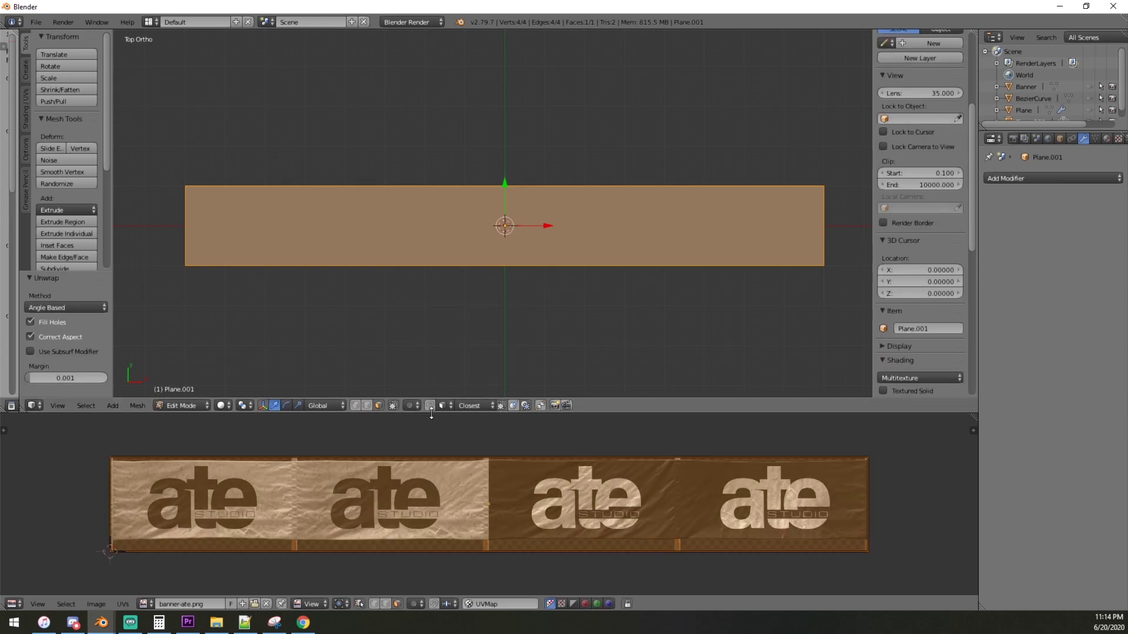
{"action": "left_click", "coordinate": [227, 404]}
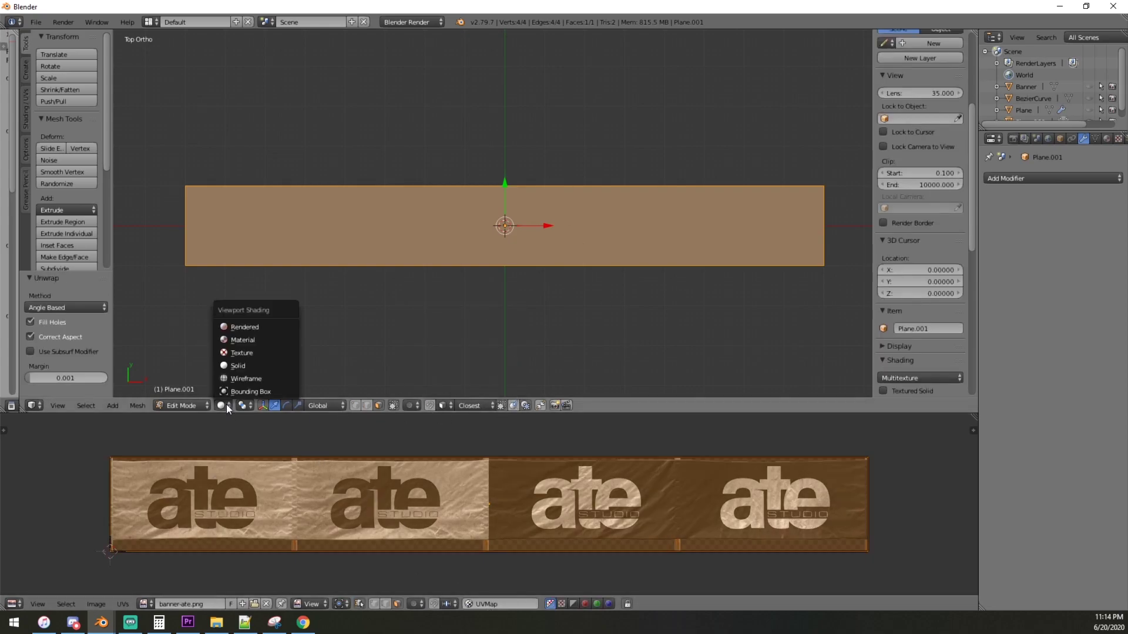
{"action": "left_click", "coordinate": [251, 355]}
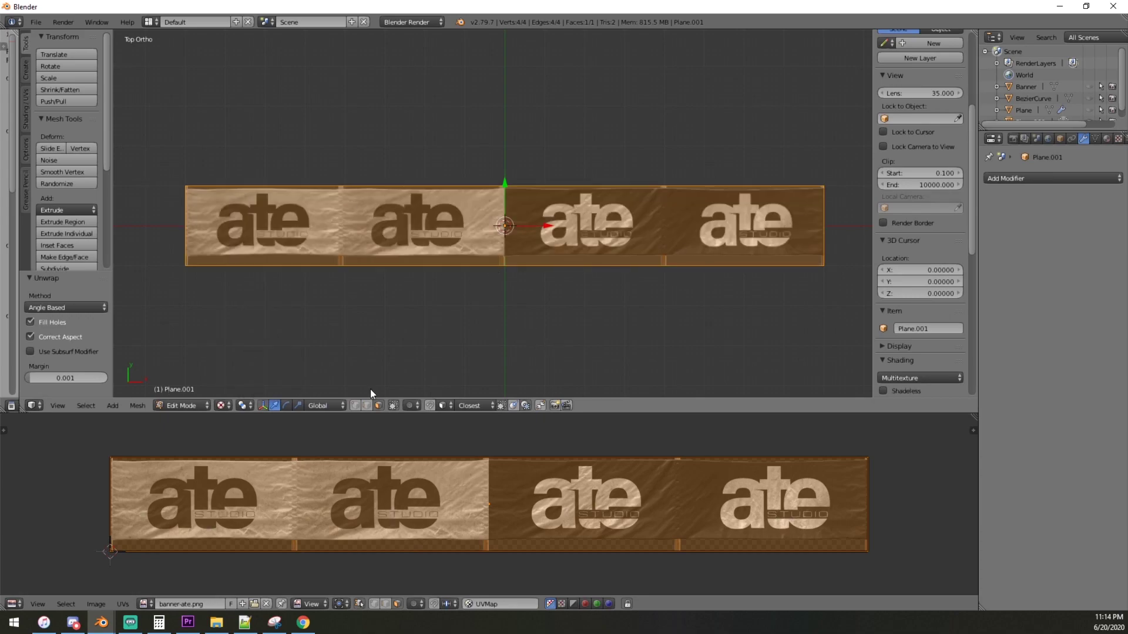
Add three evenly spaced vertical loop cuts that divide the plane into four banner sections, without sliding them.
{"action": "key", "text": "a"}
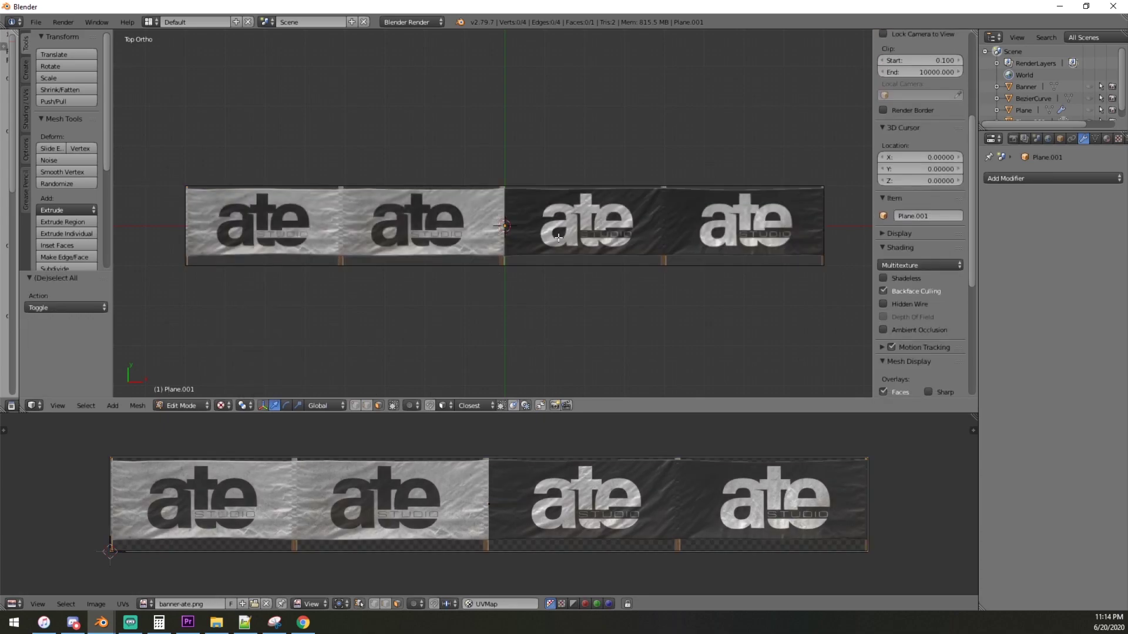
{"action": "key", "text": "ctrl+r"}
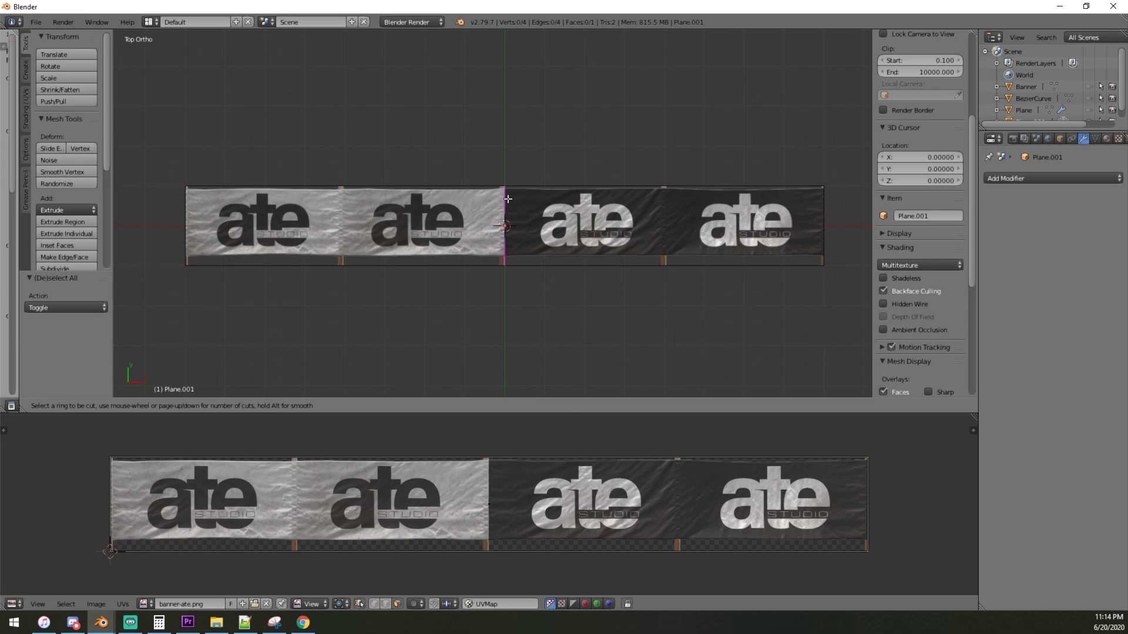
{"action": "scroll", "coordinate": [508, 199], "scroll_direction": "up", "scroll_amount": 1}
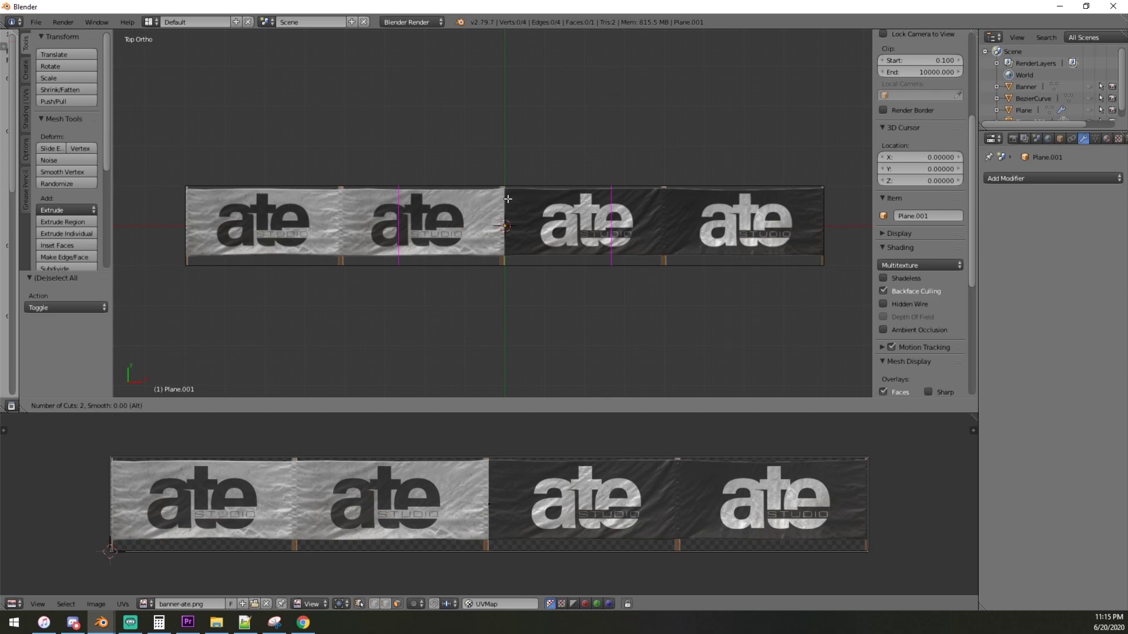
{"action": "scroll", "coordinate": [508, 199], "scroll_direction": "up", "scroll_amount": 1}
{"action": "left_click", "coordinate": [508, 199]}
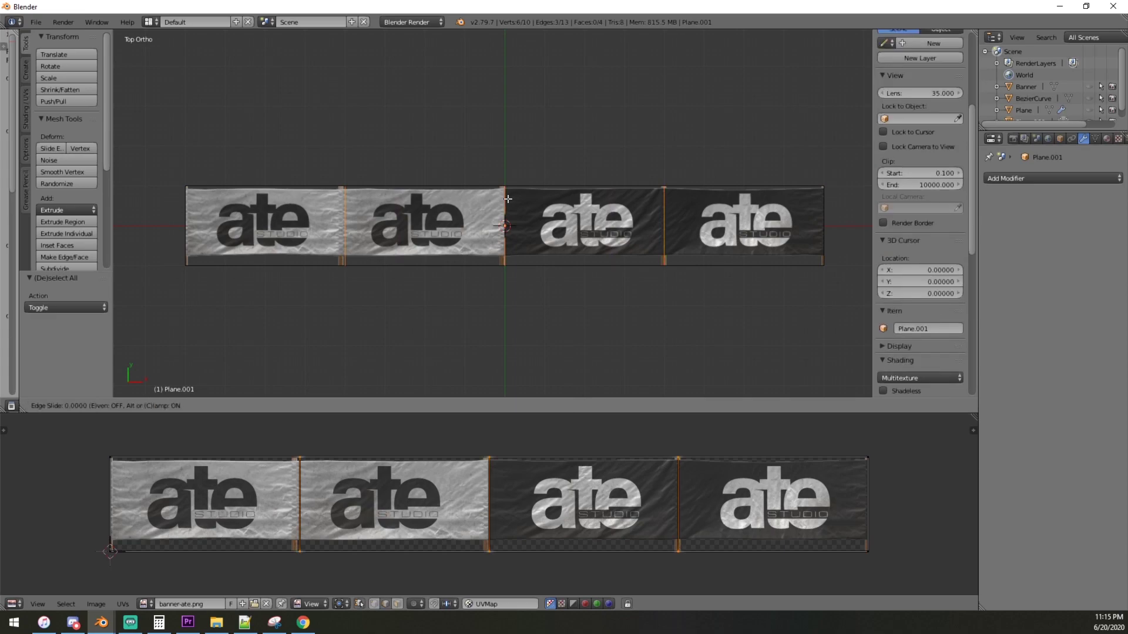
{"action": "right_click", "coordinate": [508, 200]}
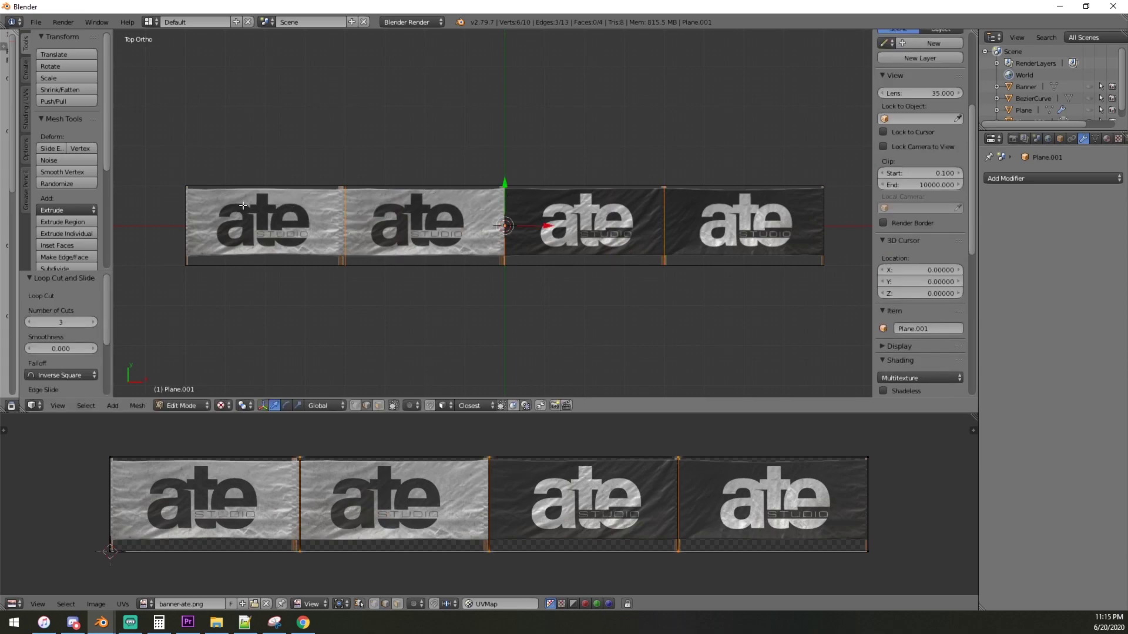
Check the cut edges against the banner divisions, clear the selection and return to Object Mode.
{"action": "right_click", "coordinate": [342, 209]}
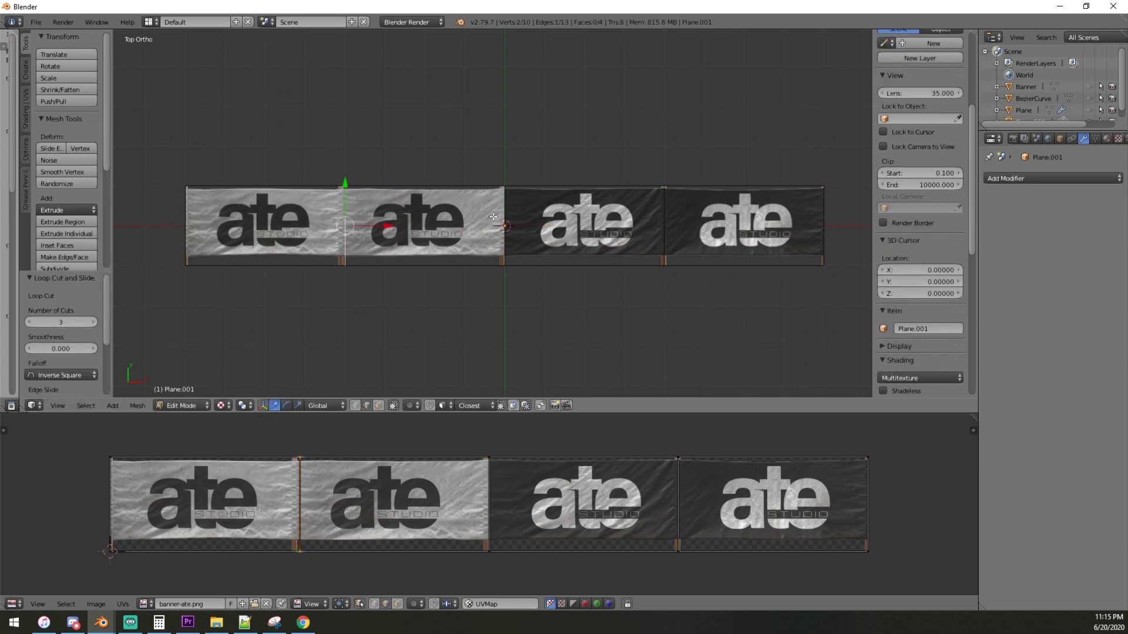
{"action": "right_click", "coordinate": [503, 194]}
{"action": "right_click", "coordinate": [679, 197]}
{"action": "right_click", "coordinate": [670, 209]}
{"action": "key", "text": "a"}
{"action": "scroll", "coordinate": [577, 251], "scroll_direction": "down", "scroll_amount": 5}
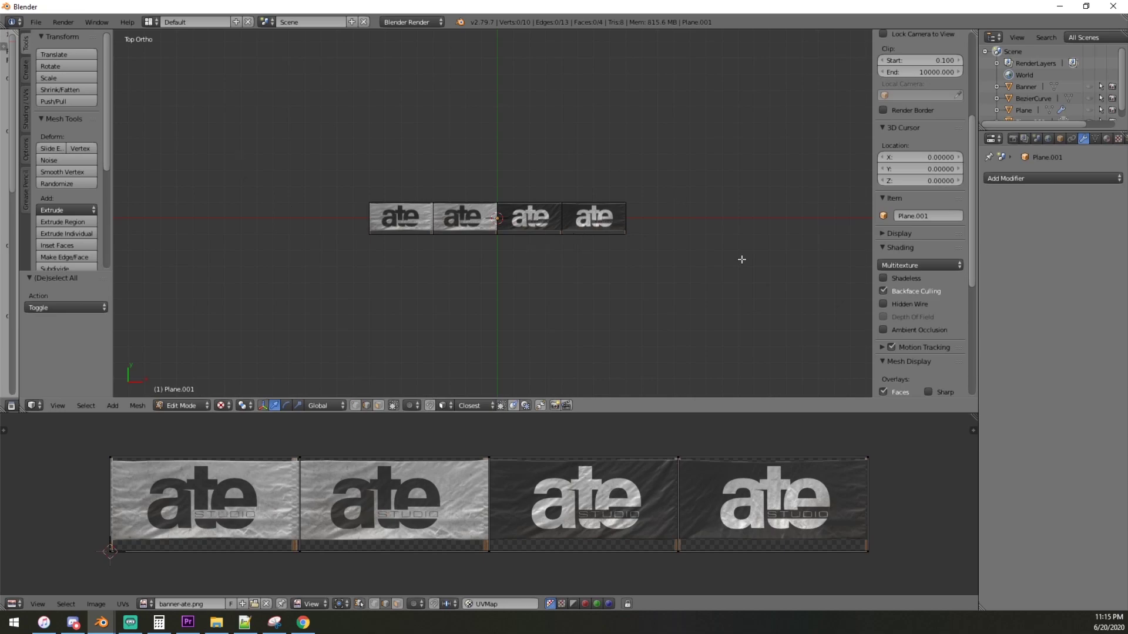
{"action": "scroll", "coordinate": [422, 196], "scroll_direction": "up", "scroll_amount": 3}
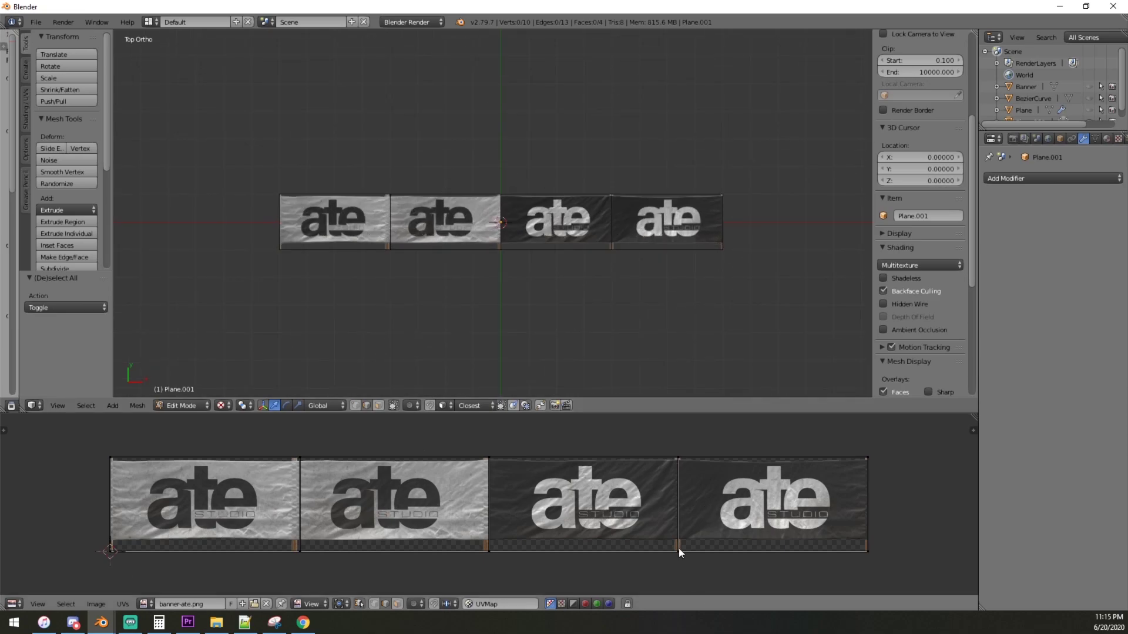
{"action": "key", "text": "Tab"}
{"action": "scroll", "coordinate": [552, 239], "scroll_direction": "down", "scroll_amount": 2}
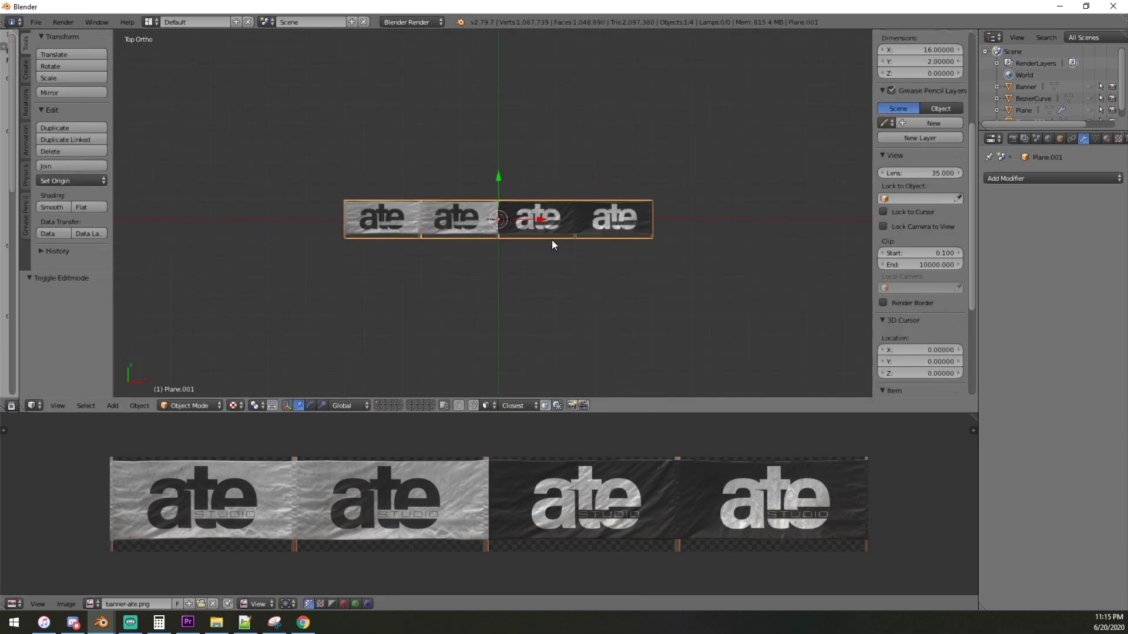
Rotate the banner plane 90° about the X axis in right view so that it stands upright.
{"action": "key", "text": "KP_3"}
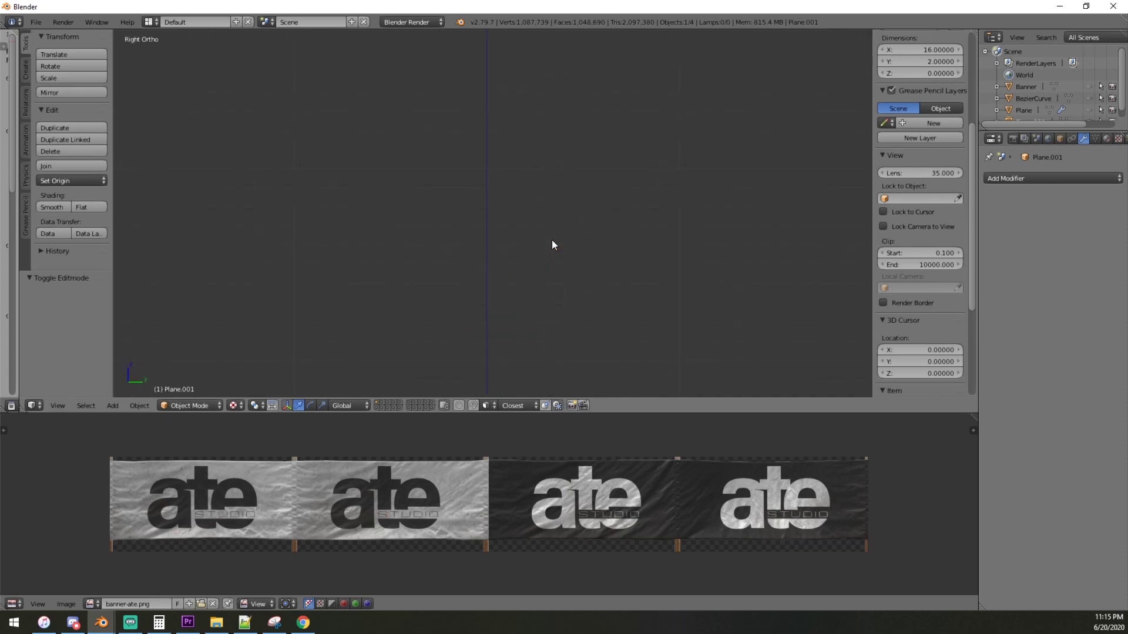
{"action": "scroll", "coordinate": [552, 240], "scroll_direction": "down", "scroll_amount": 11}
{"action": "middle_click_drag", "start_coordinate": [581, 290], "coordinate": [532, 225], "text": "shift"}
{"action": "scroll", "coordinate": [595, 219], "scroll_direction": "up", "scroll_amount": 4}
{"action": "scroll", "coordinate": [588, 197], "scroll_direction": "up", "scroll_amount": 3}
{"action": "scroll", "coordinate": [700, 126], "scroll_direction": "up", "scroll_amount": 3}
{"action": "scroll", "coordinate": [532, 225], "scroll_direction": "up", "scroll_amount": 5}
{"action": "key", "text": "r"}
{"action": "key", "text": "y"}
{"action": "type", "text": "x"}
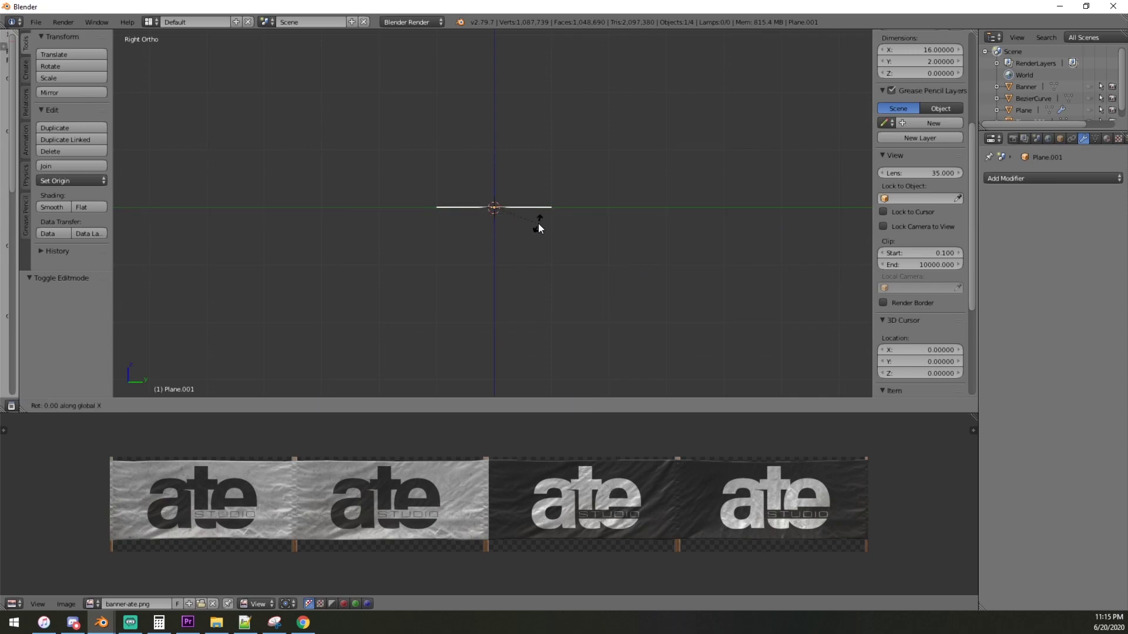
{"action": "type", "text": "90"}
{"action": "key", "text": "Return"}
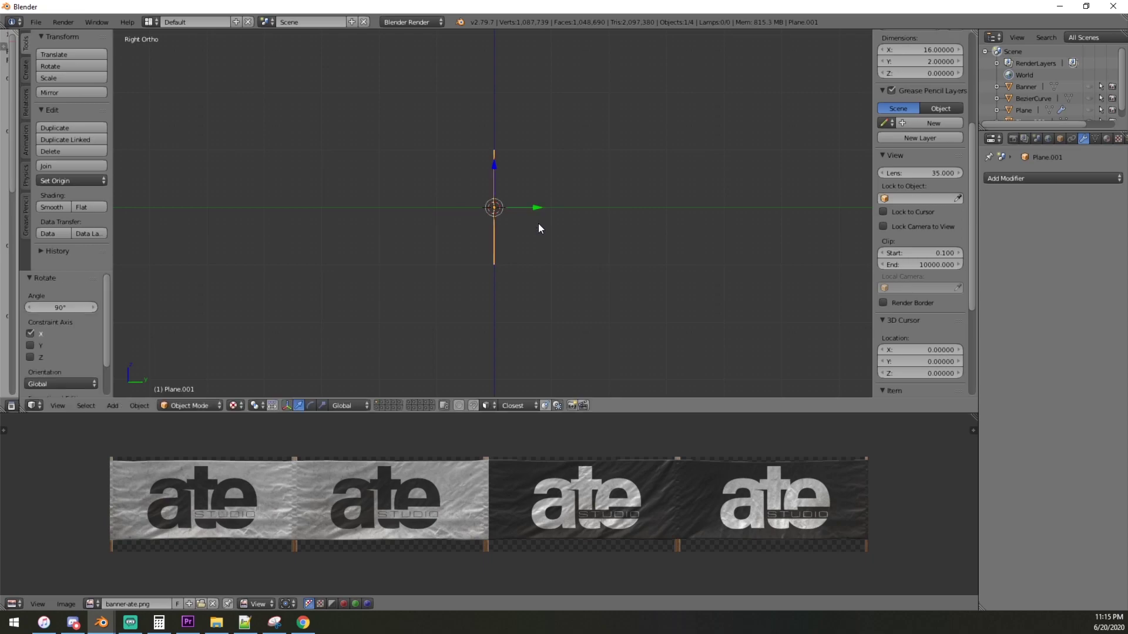
Rotate the upright plane 90° about the Z axis so that its banner side faces the right view.
{"action": "type", "text": "rz90"}
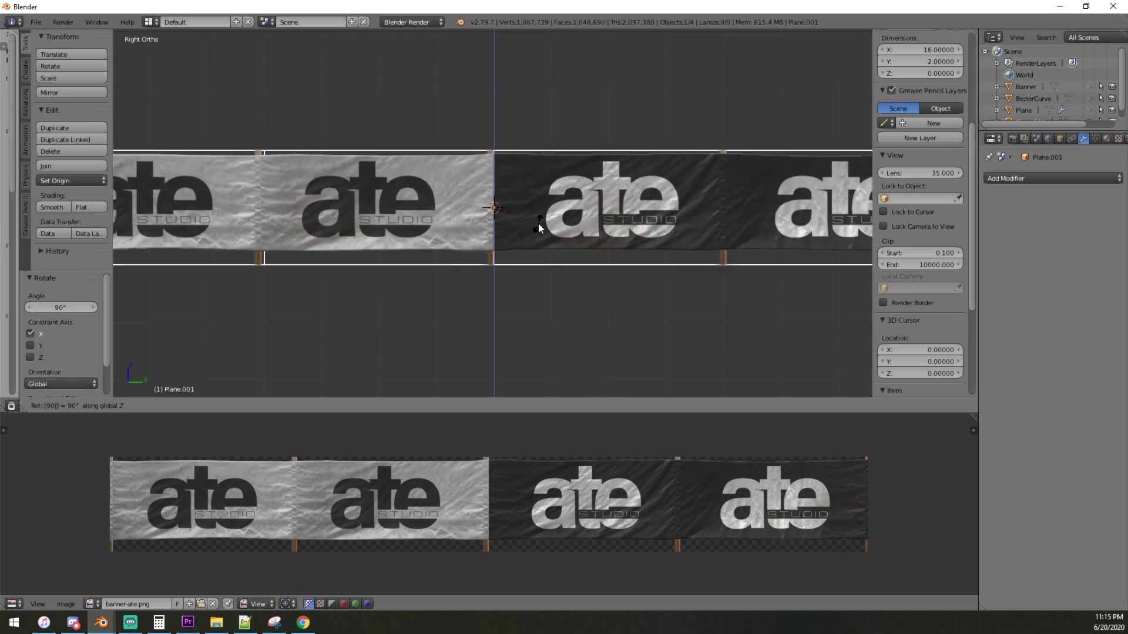
{"action": "key", "text": "Return"}
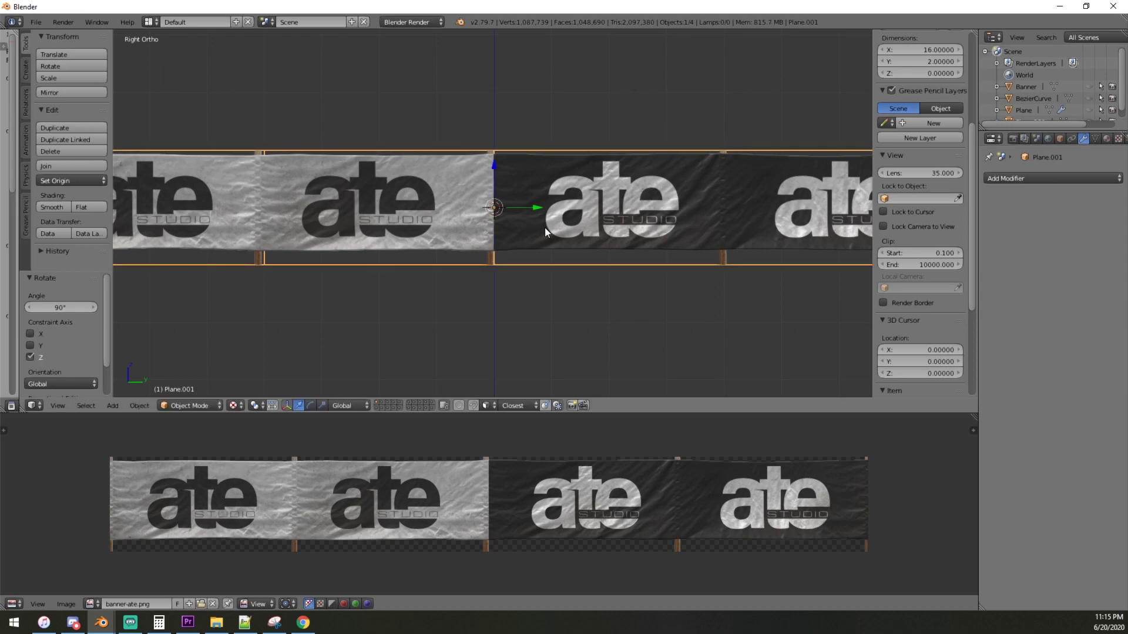
{"action": "scroll", "coordinate": [544, 227], "scroll_direction": "down", "scroll_amount": 6}
{"action": "scroll", "coordinate": [545, 235], "scroll_direction": "up", "scroll_amount": 4}
{"action": "scroll", "coordinate": [555, 246], "scroll_direction": "down", "scroll_amount": 8}
{"action": "middle_click_drag", "start_coordinate": [555, 252], "coordinate": [655, 262]}
{"action": "scroll", "coordinate": [664, 293], "scroll_direction": "up", "scroll_amount": 11}
{"action": "key", "text": "KP_3"}
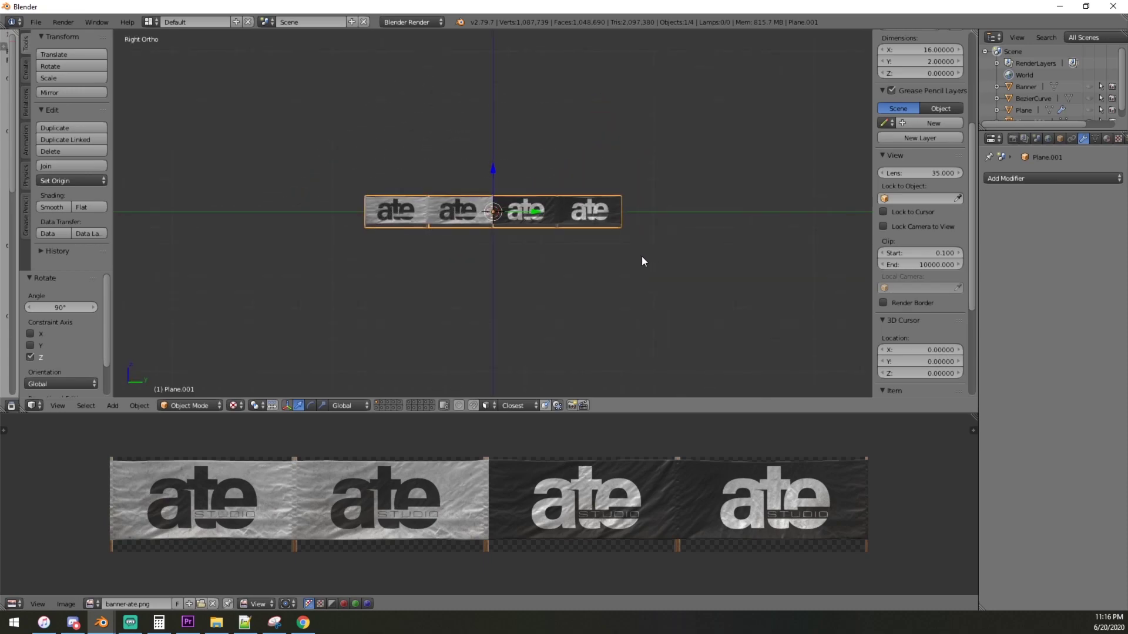
{"action": "scroll", "coordinate": [641, 262], "scroll_direction": "up", "scroll_amount": 4}
{"action": "scroll", "coordinate": [954, 188], "scroll_direction": "up", "scroll_amount": 5}
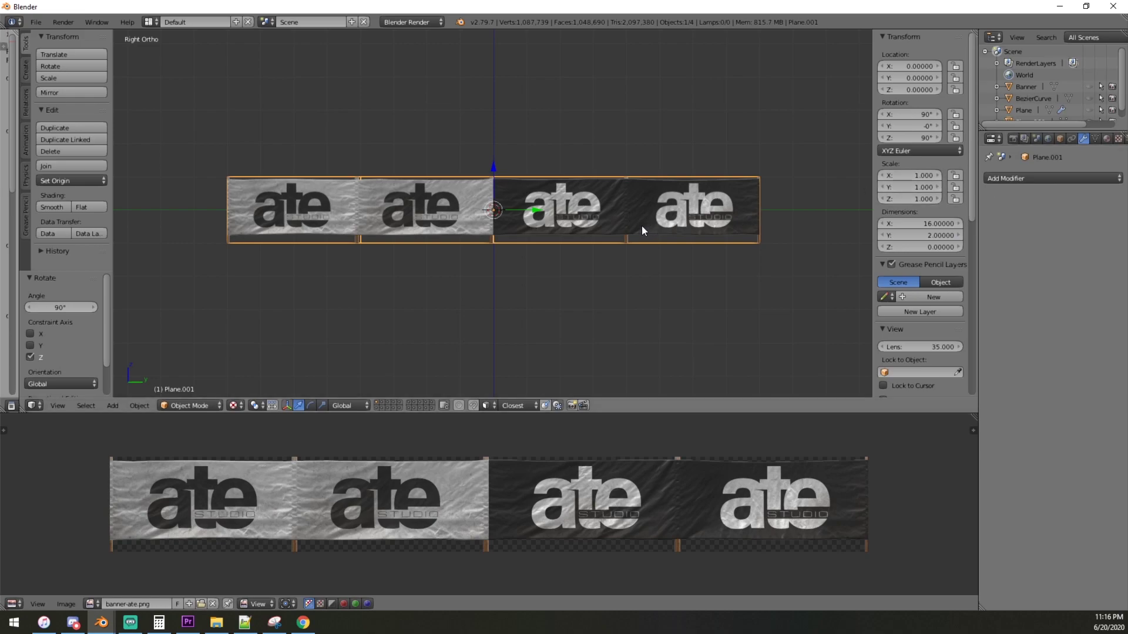
Apply the plane's rotation, followed by its combined rotation and scale.
{"action": "key", "text": "ctrl+a"}
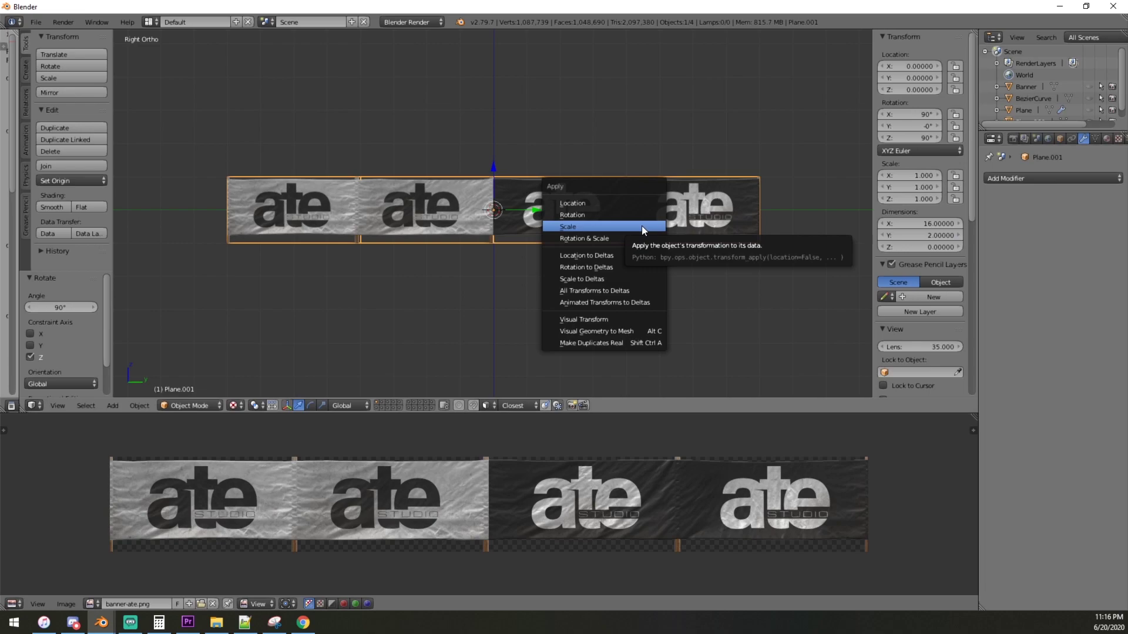
{"action": "left_click", "coordinate": [628, 217]}
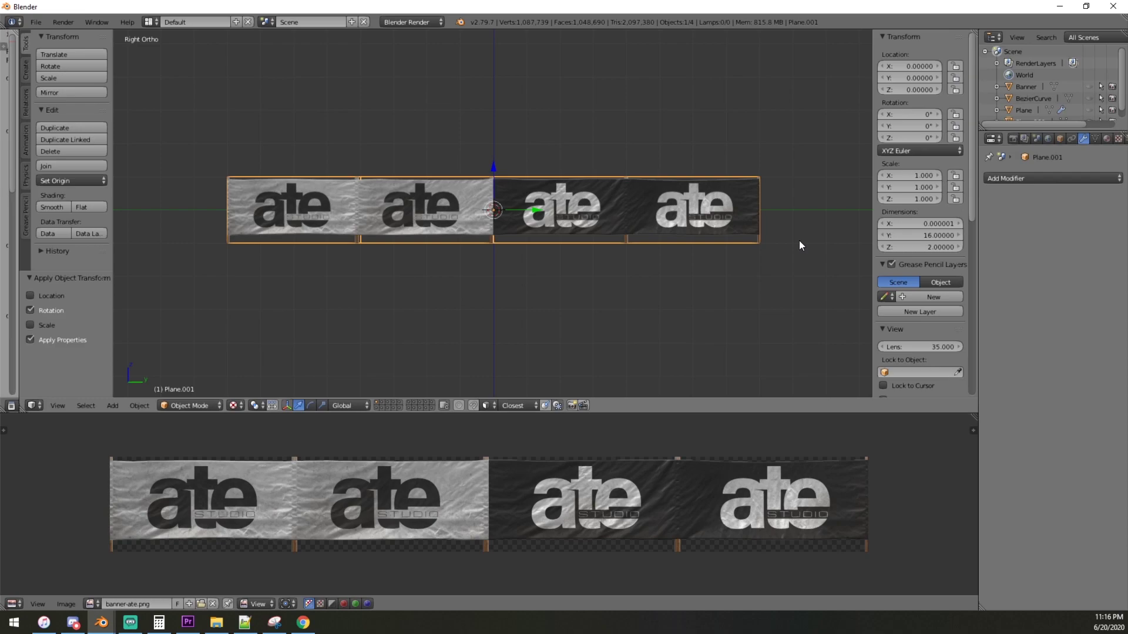
{"action": "key", "text": "ctrl+a"}
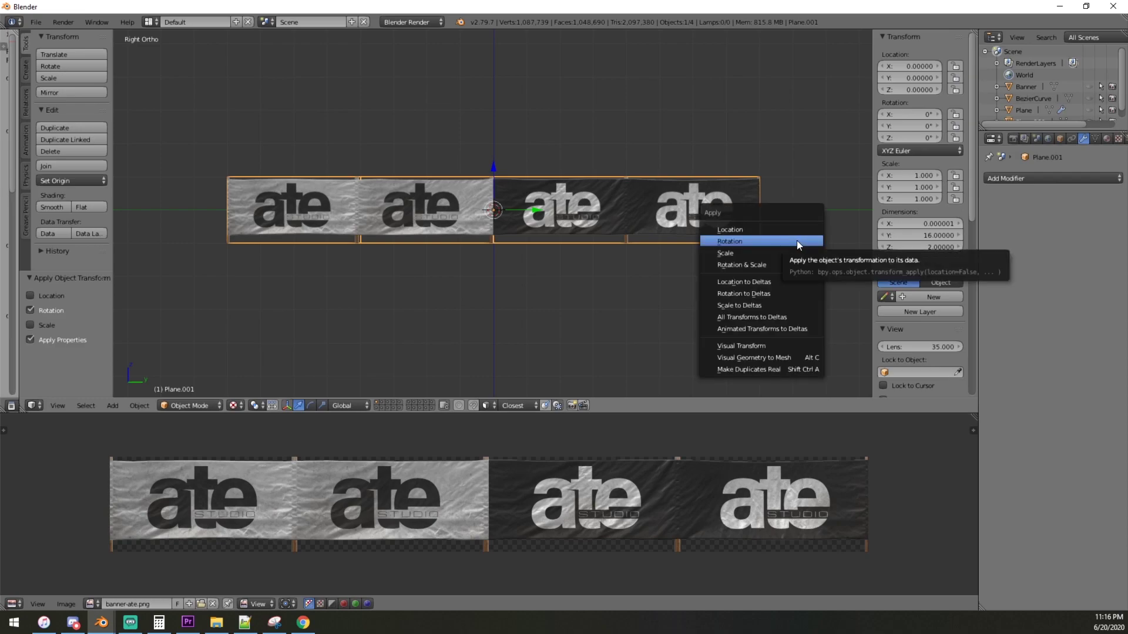
{"action": "left_click", "coordinate": [793, 263]}
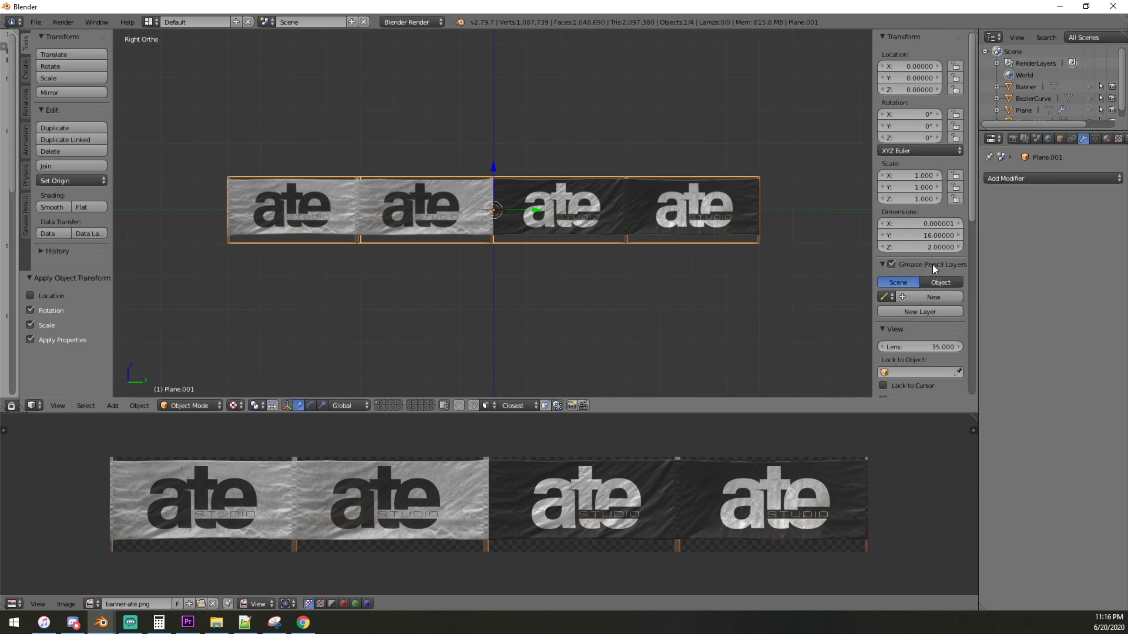
Set the plane's Z dimension to 3.
{"action": "left_click", "coordinate": [934, 244]}
{"action": "type", "text": "3"}
{"action": "key", "text": "Return"}
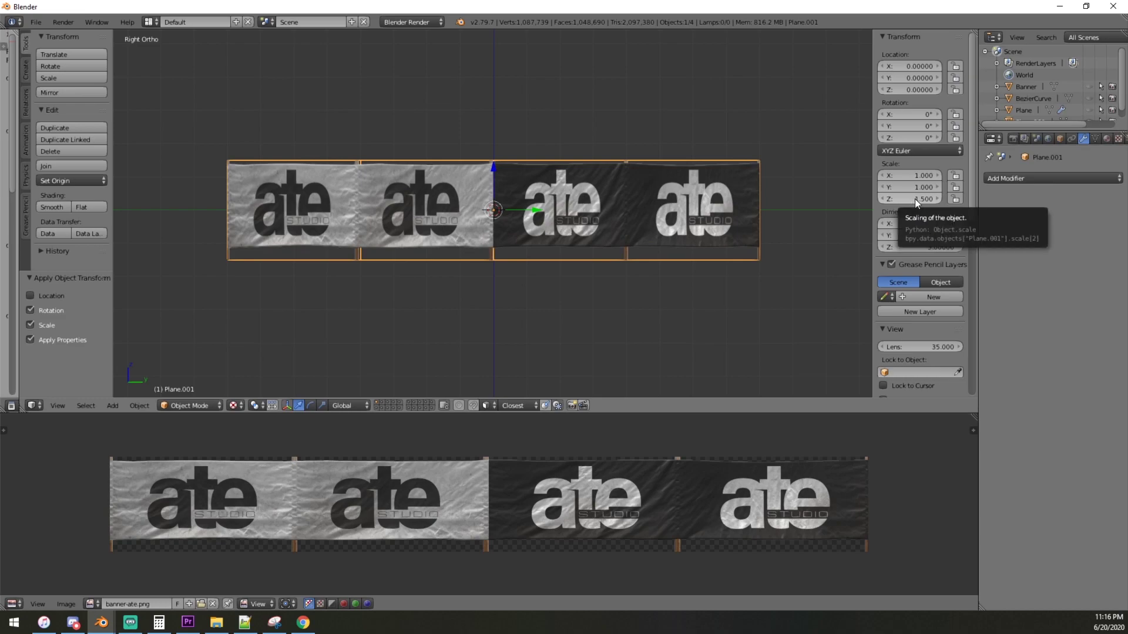
Set the plane's X and Y scale to 1.5 to match the Z scale.
{"action": "left_click", "coordinate": [919, 176]}
{"action": "type", "text": "1.5"}
{"action": "key", "text": "Return"}
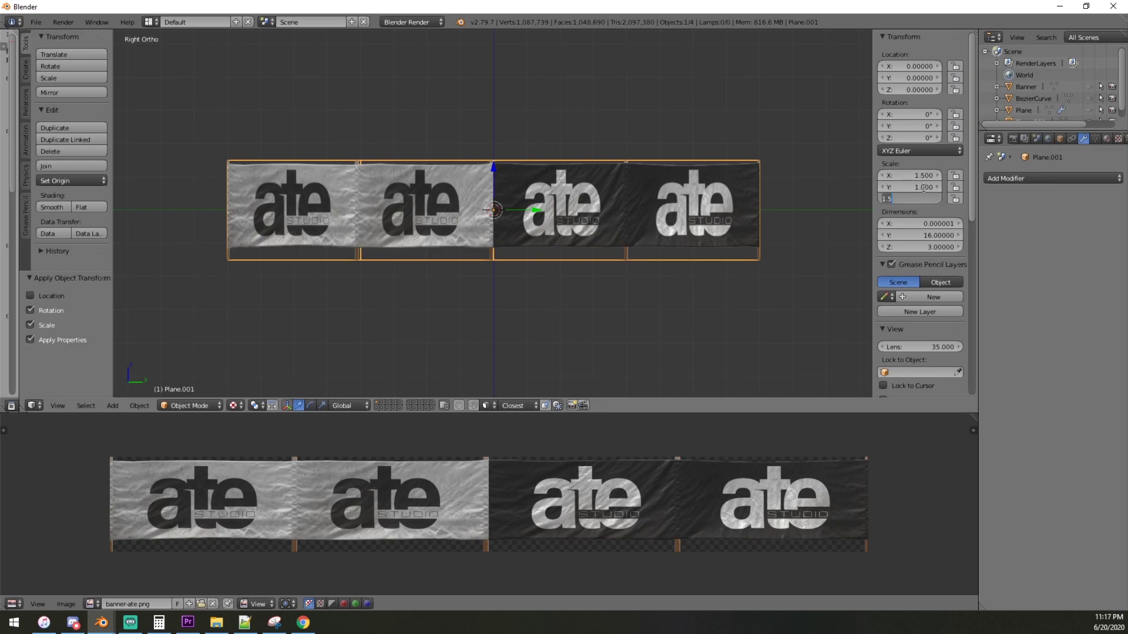
{"action": "left_click", "coordinate": [924, 185]}
{"action": "type", "text": "1.5"}
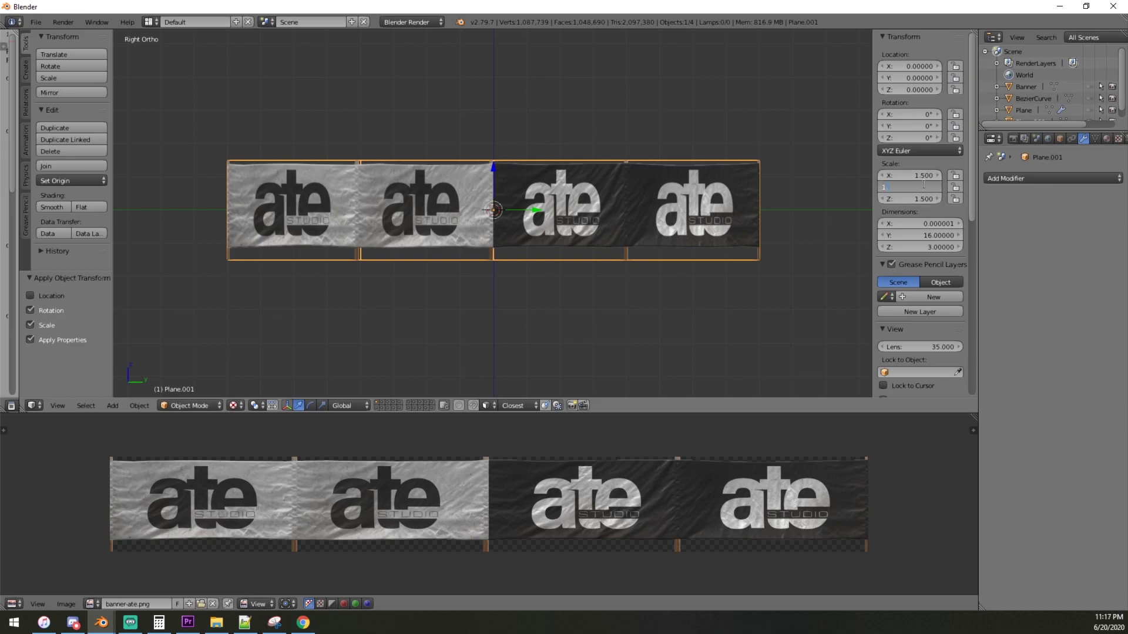
{"action": "key", "text": "Return"}
{"action": "scroll", "coordinate": [561, 254], "scroll_direction": "down", "scroll_amount": 5}
{"action": "scroll", "coordinate": [561, 254], "scroll_direction": "up", "scroll_amount": 4}
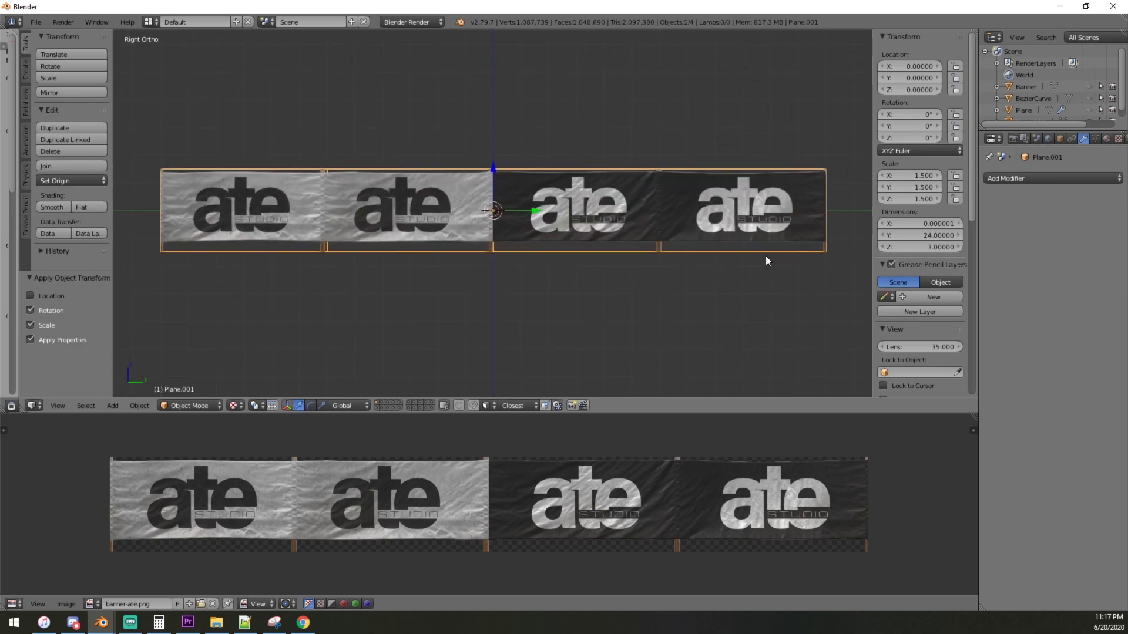
Set the plane's X scale back to 1 and apply the scale transformation.
{"action": "left_click", "coordinate": [924, 174]}
{"action": "type", "text": "1"}
{"action": "key", "text": "Return"}
{"action": "scroll", "coordinate": [584, 239], "scroll_direction": "down", "scroll_amount": 3}
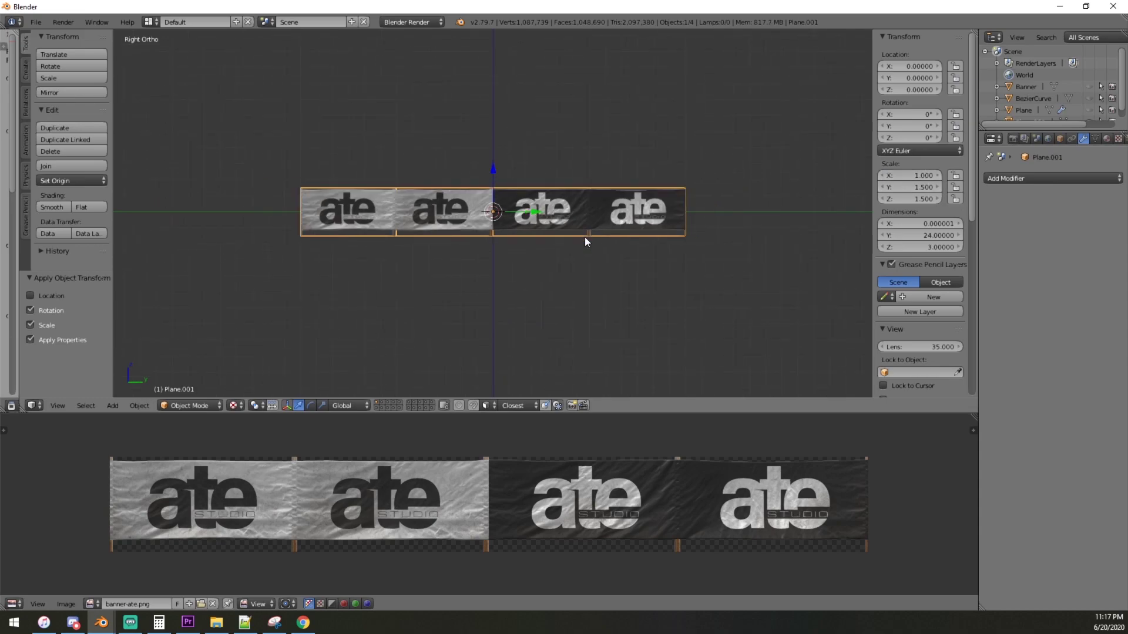
{"action": "scroll", "coordinate": [584, 237], "scroll_direction": "up", "scroll_amount": 1}
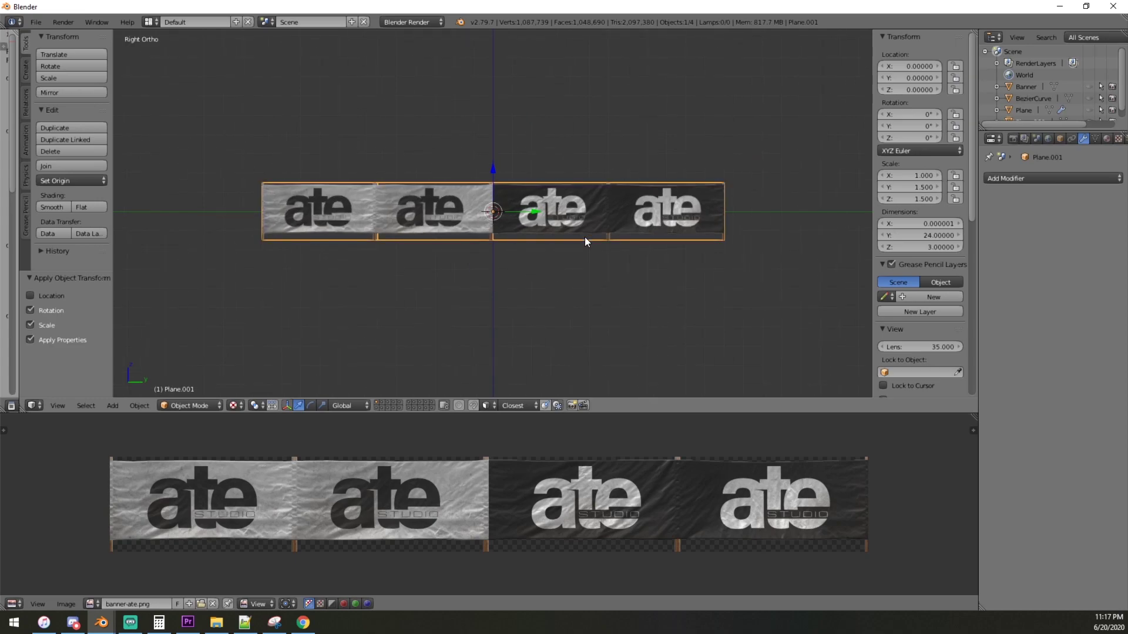
{"action": "key", "text": "ctrl+a"}
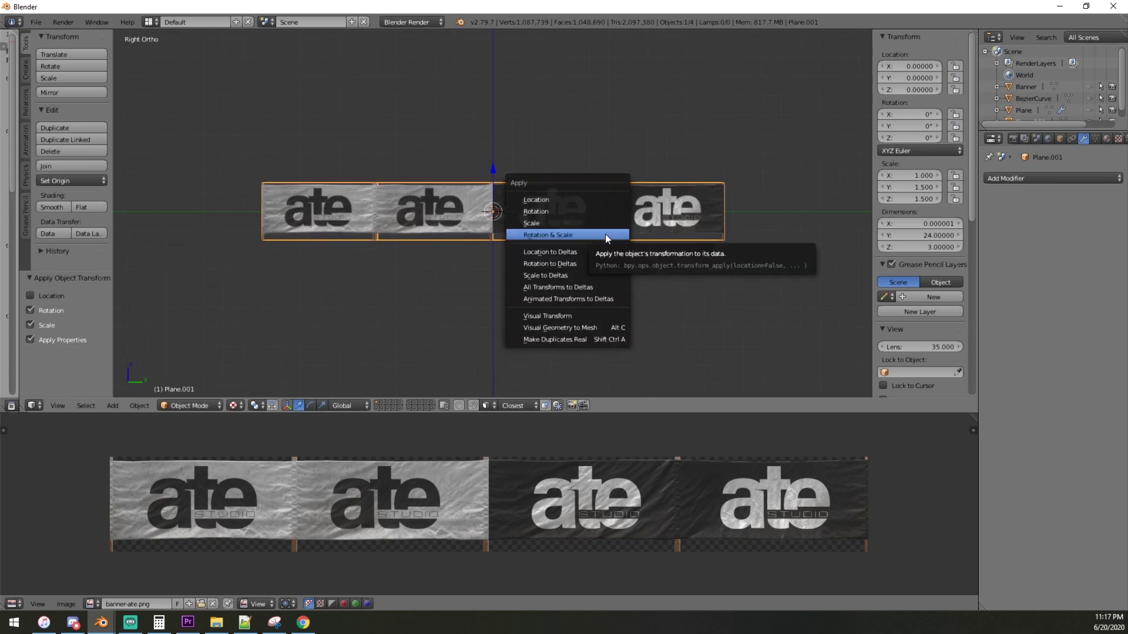
{"action": "left_click", "coordinate": [601, 227]}
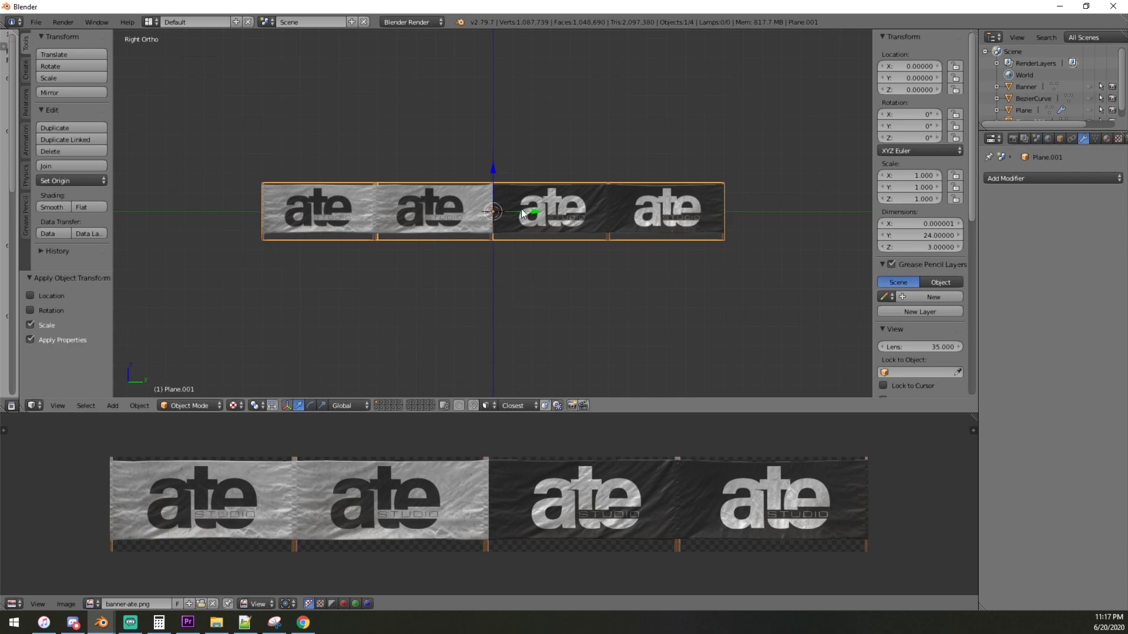
Move the plane up 1.5 units along the Z axis so that its lower edge sits on the ground line.
{"action": "scroll", "coordinate": [641, 218], "scroll_direction": "up", "scroll_amount": 1}
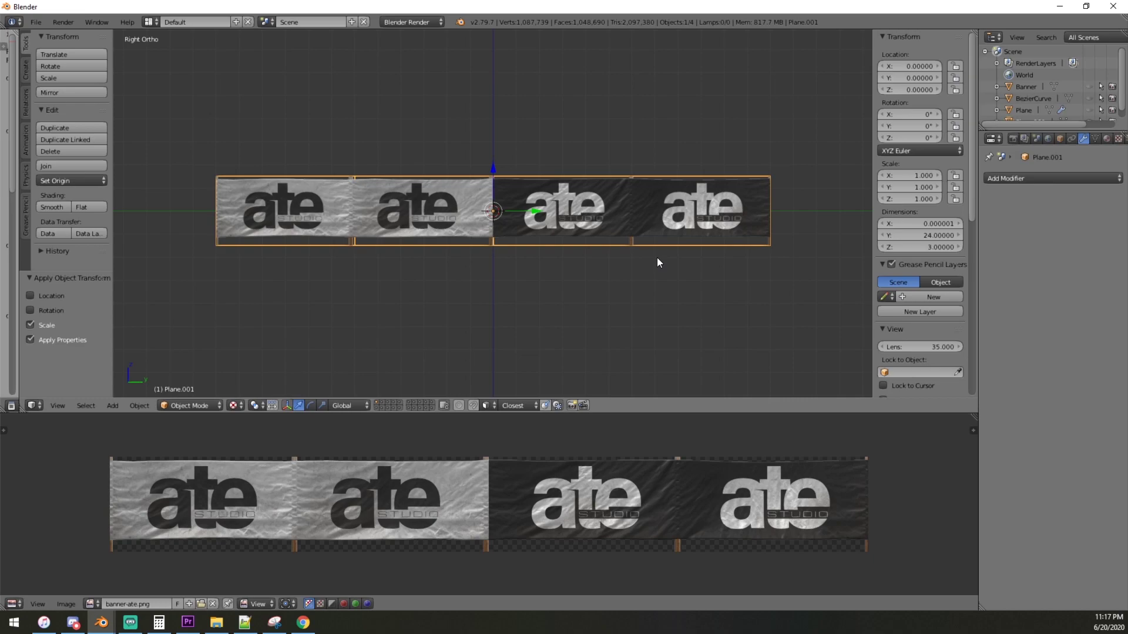
{"action": "key", "text": "g"}
{"action": "key", "text": "z"}
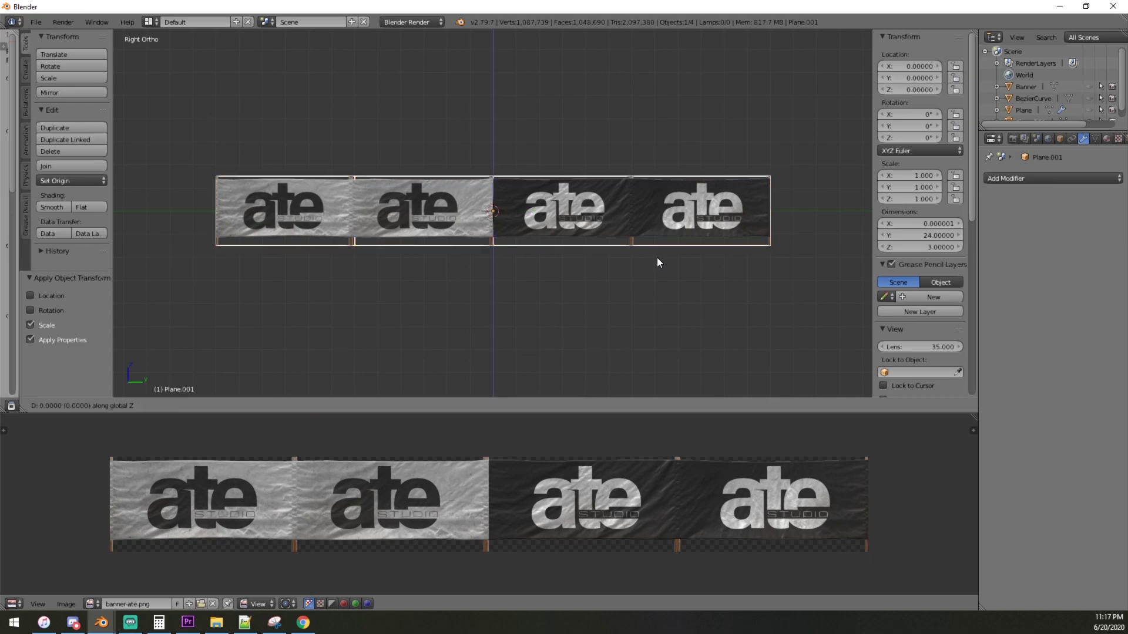
{"action": "type", "text": "1.5"}
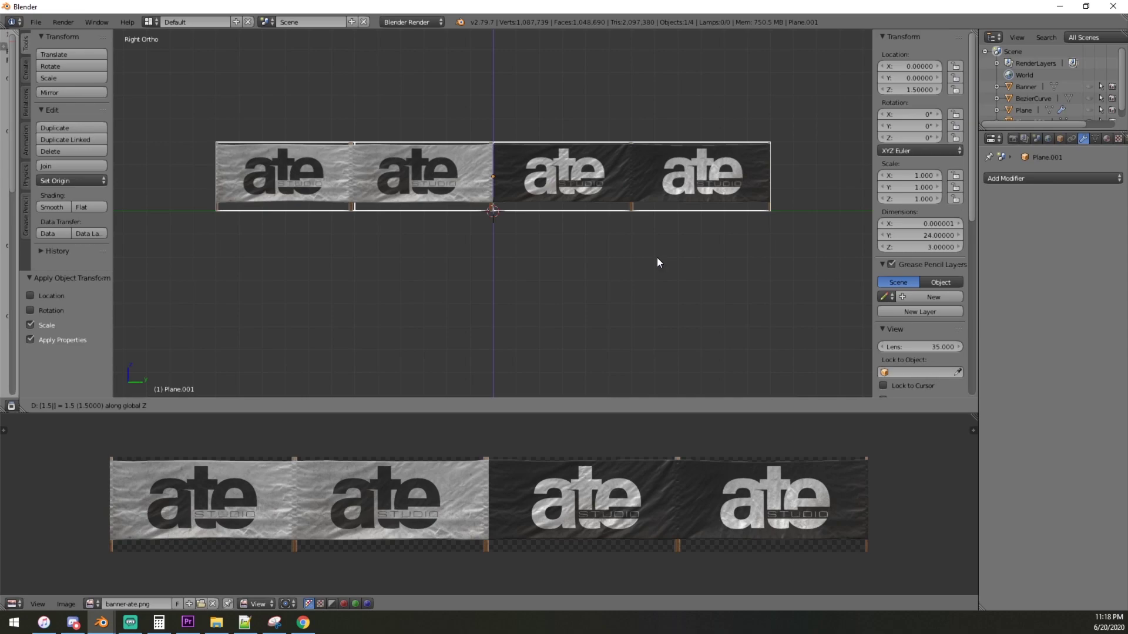
{"action": "key", "text": "Return"}
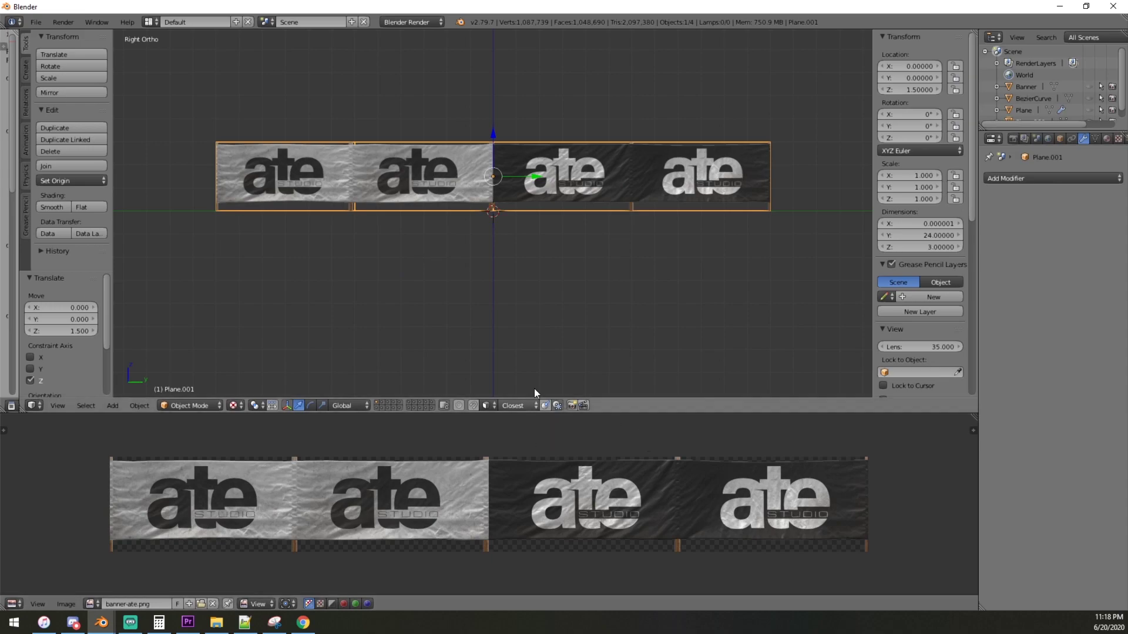
{"action": "key", "text": "Tab"}
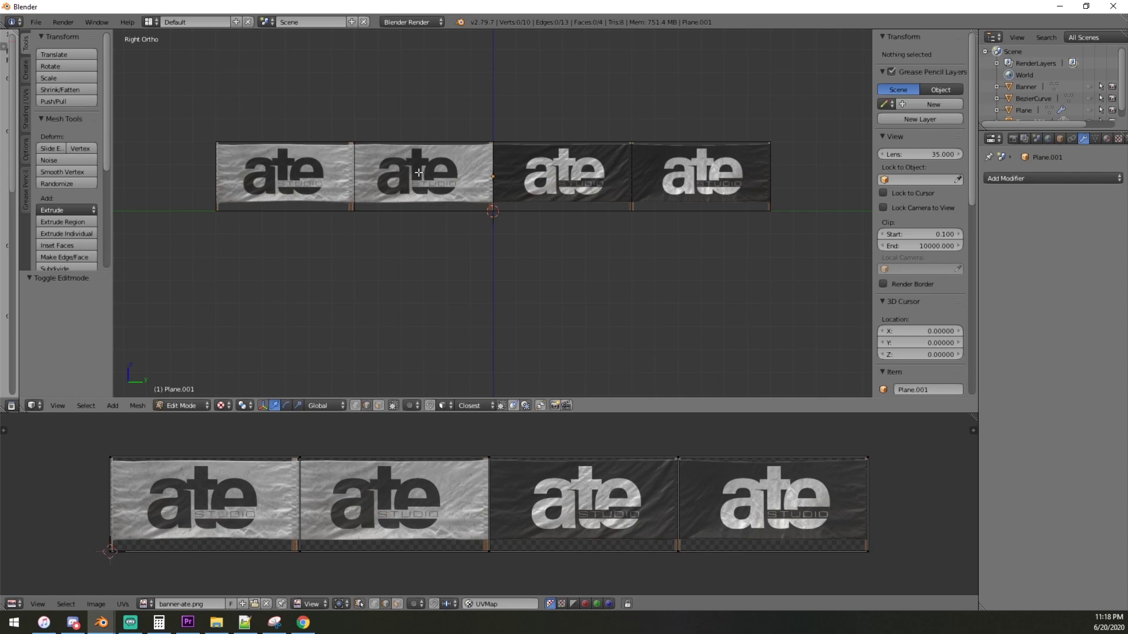
{"action": "key", "text": "Tab"}
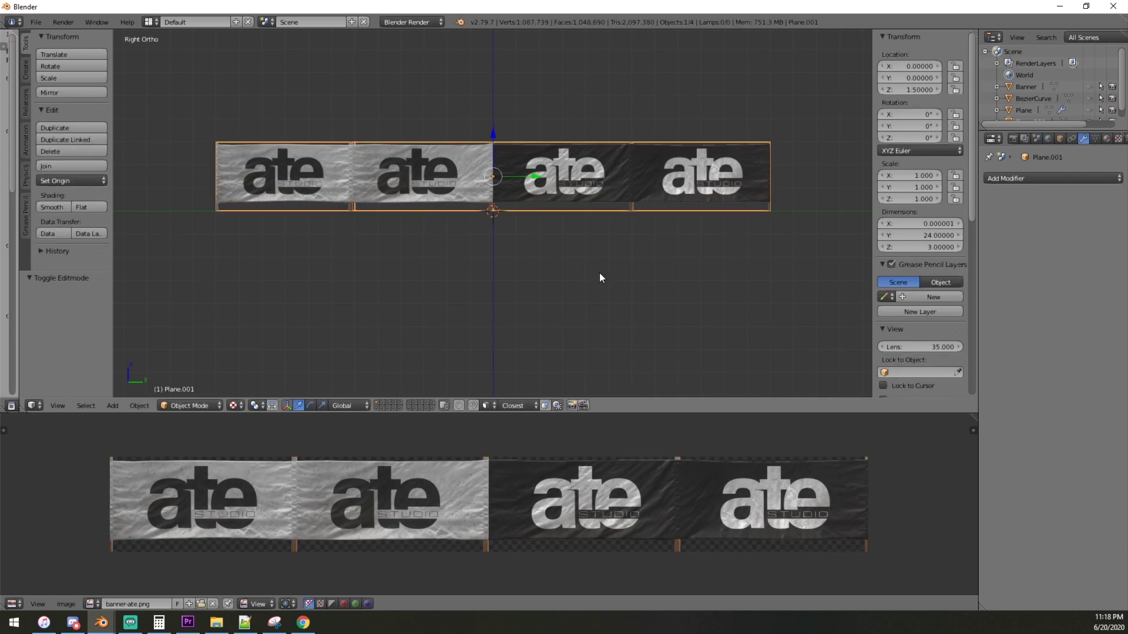
Clear the selection and rename the object Plane.001 as banner.
{"action": "key", "text": "a"}
{"action": "scroll", "coordinate": [597, 241], "scroll_direction": "down", "scroll_amount": 5}
{"action": "scroll", "coordinate": [592, 237], "scroll_direction": "up", "scroll_amount": 3}
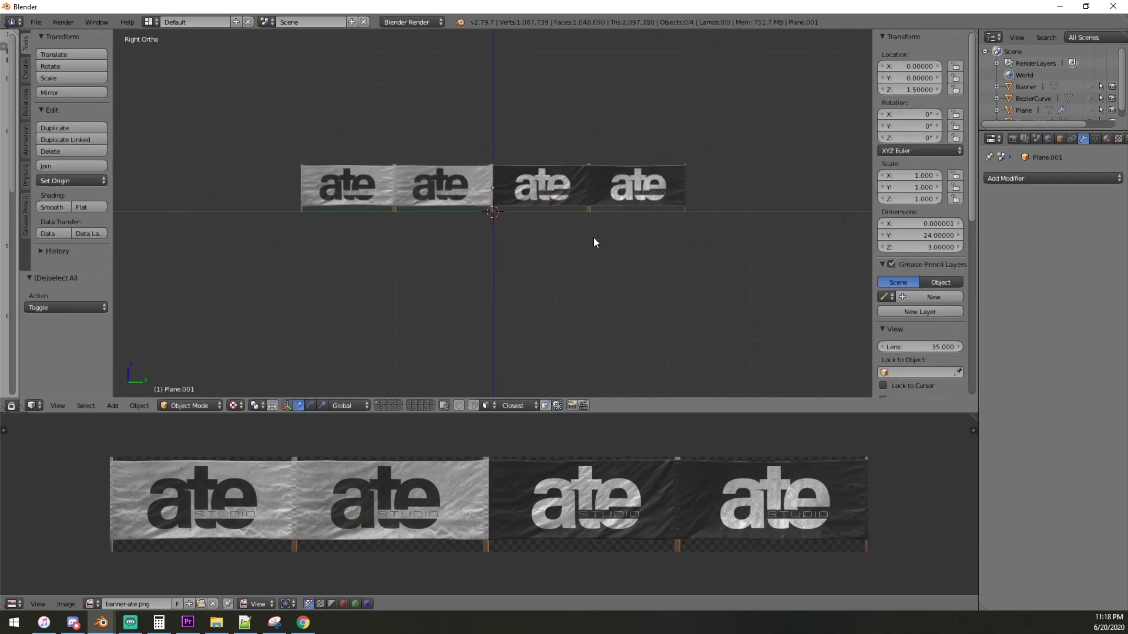
{"action": "scroll", "coordinate": [1036, 97], "scroll_direction": "down", "scroll_amount": 1}
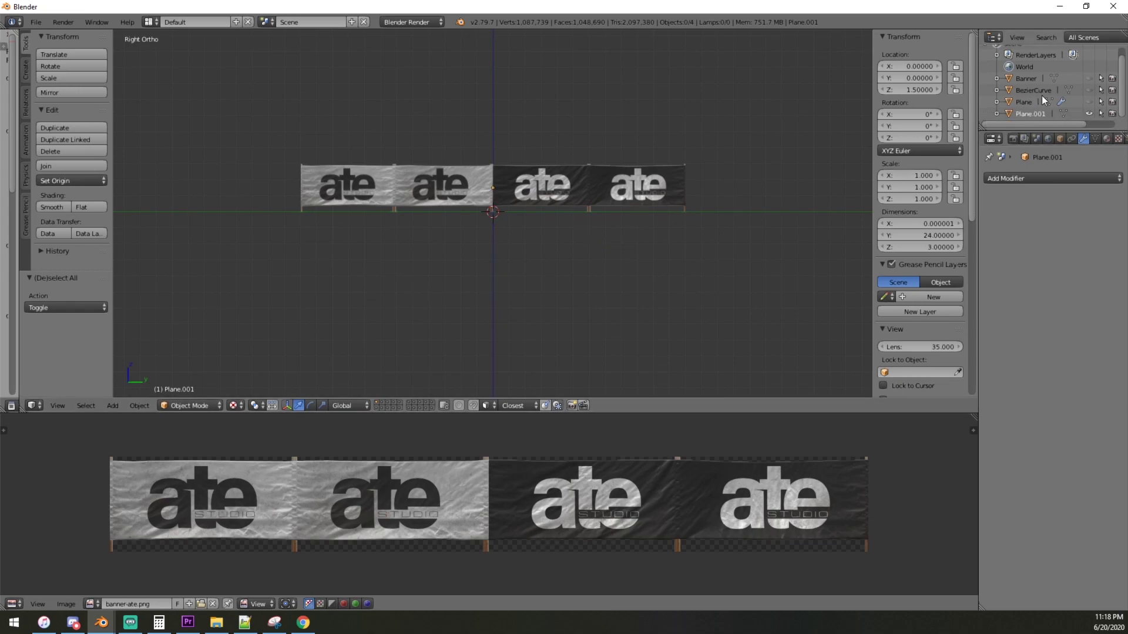
{"action": "double_click", "coordinate": [1041, 113]}
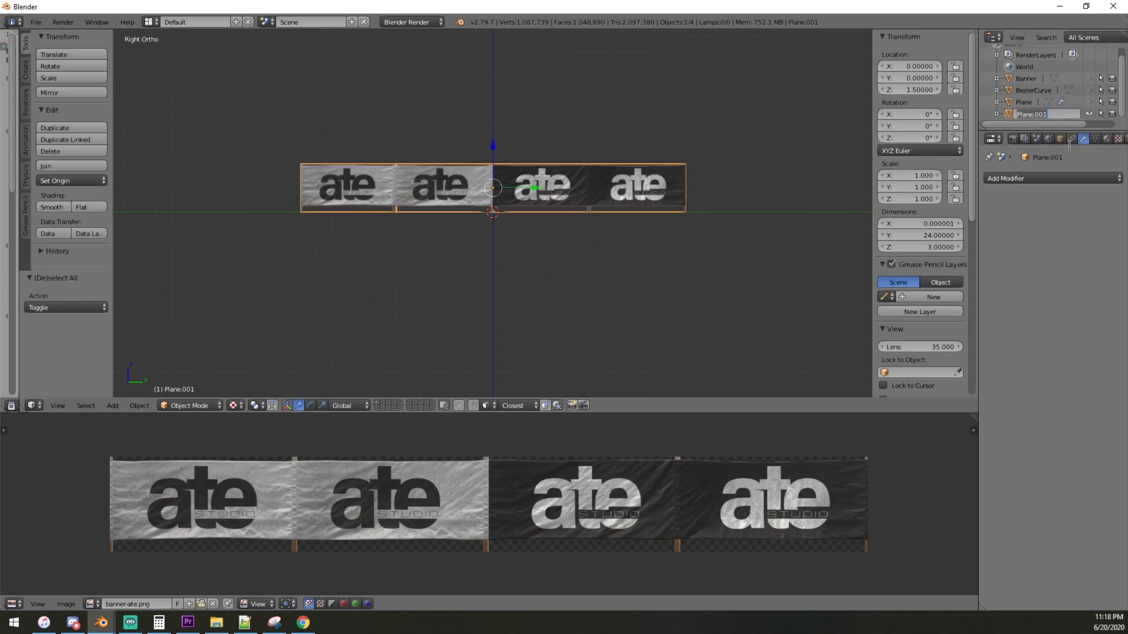
{"action": "type", "text": "banner"}
{"action": "key", "text": "Return"}
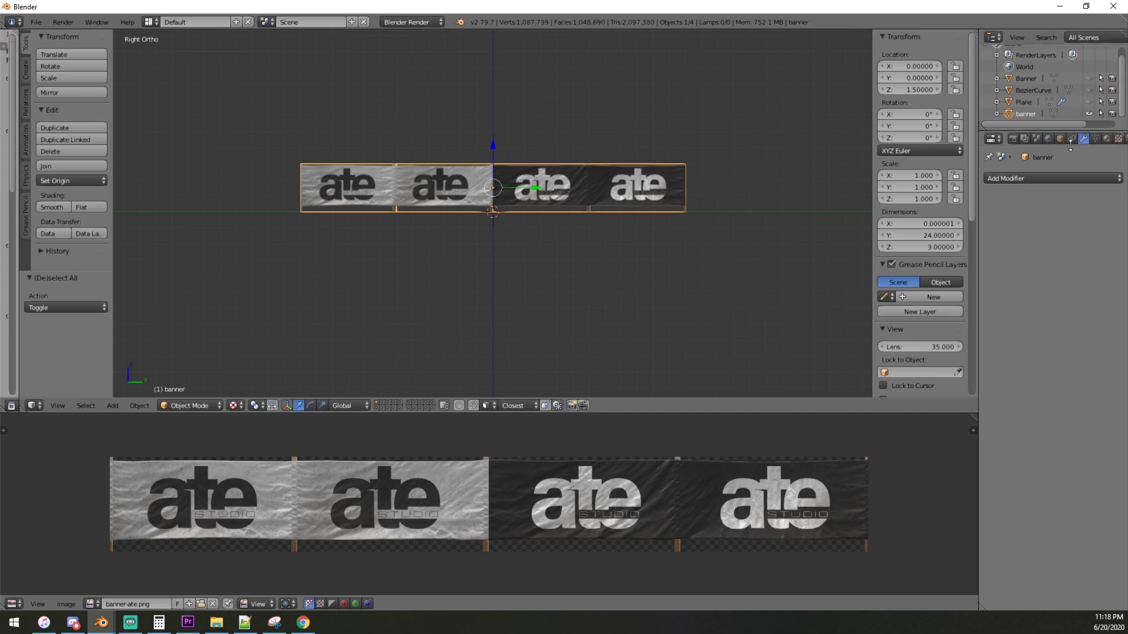
Rename the older object Banner as fence and select the new banner object again.
{"action": "left_click", "coordinate": [1031, 76]}
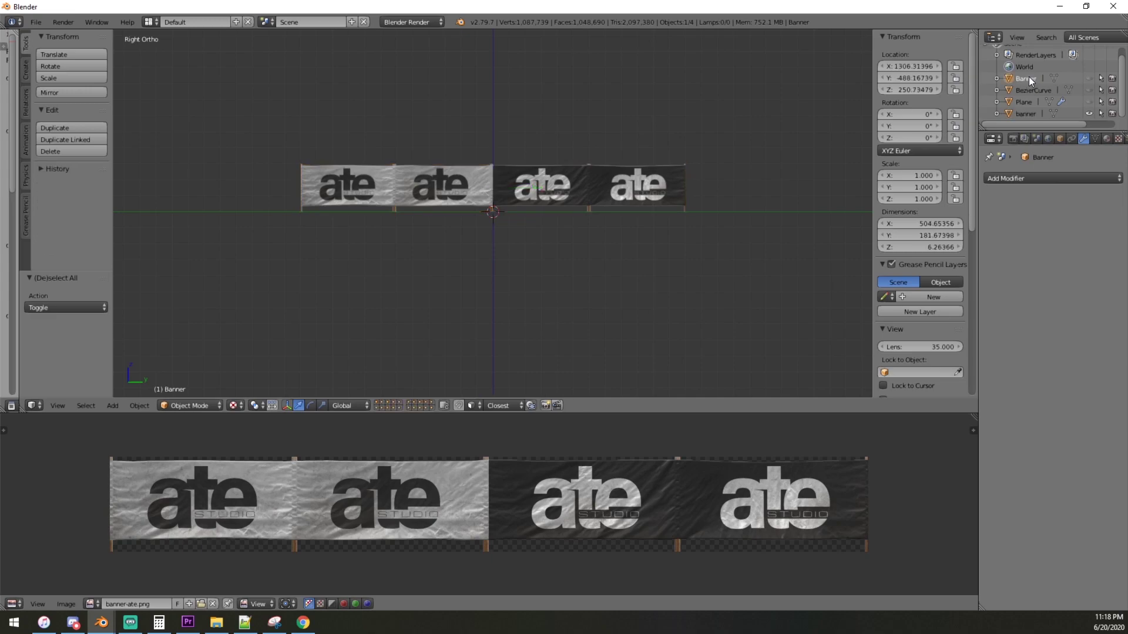
{"action": "double_click", "coordinate": [1028, 77]}
{"action": "type", "text": "fence"}
{"action": "key", "text": "Return"}
{"action": "left_click", "coordinate": [1028, 101]}
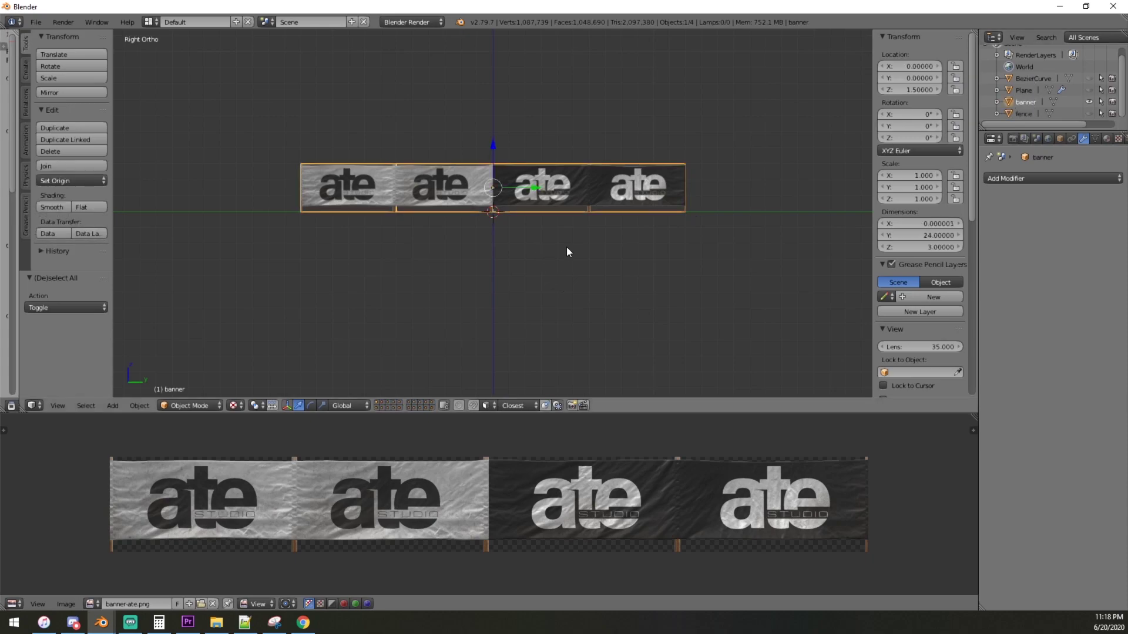
Add a Bezier curve at the world origin while looking at the scene from above.
{"action": "scroll", "coordinate": [553, 217], "scroll_direction": "up", "scroll_amount": 1}
{"action": "scroll", "coordinate": [555, 209], "scroll_direction": "up", "scroll_amount": 1}
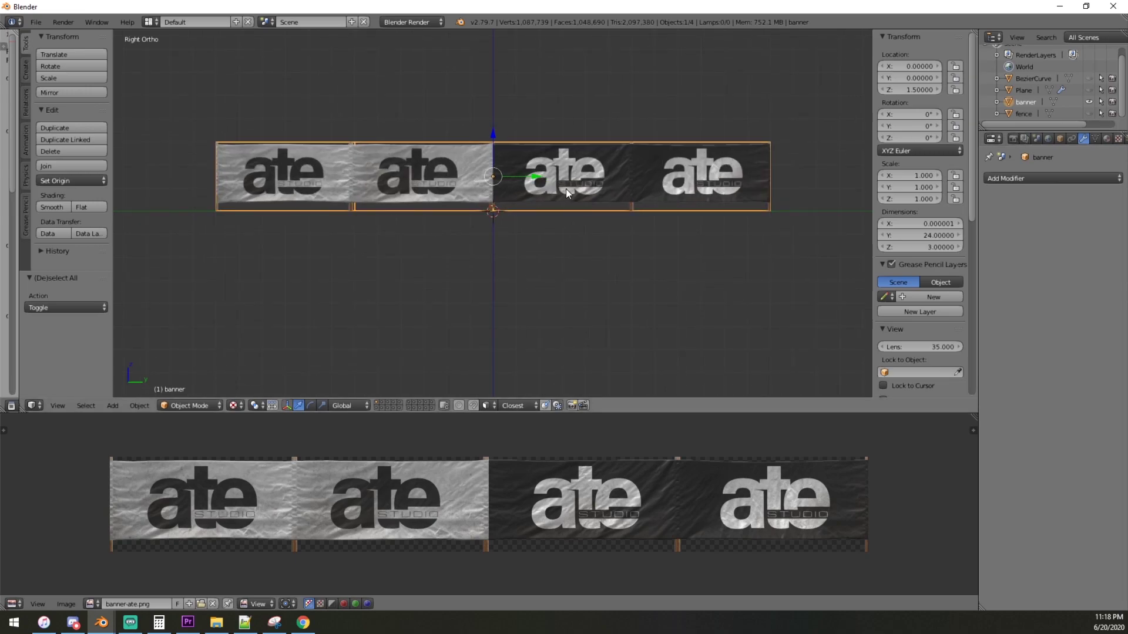
{"action": "scroll", "coordinate": [567, 189], "scroll_direction": "down", "scroll_amount": 3}
{"action": "key", "text": "KP_7"}
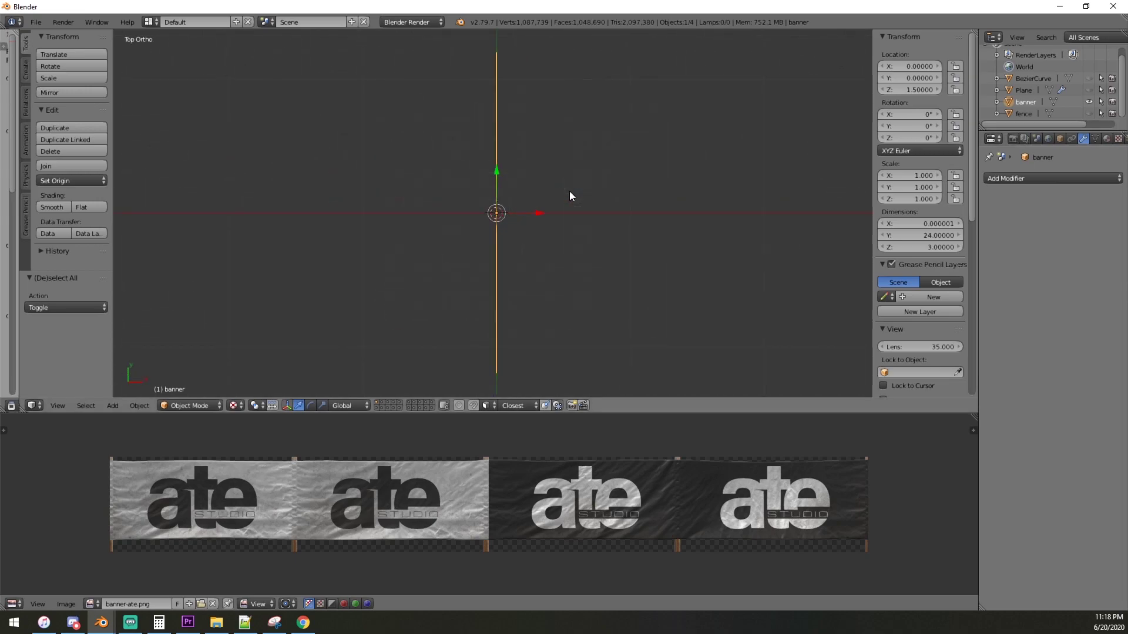
{"action": "scroll", "coordinate": [620, 306], "scroll_direction": "up", "scroll_amount": 6}
{"action": "scroll", "coordinate": [622, 282], "scroll_direction": "down", "scroll_amount": 7}
{"action": "scroll", "coordinate": [627, 291], "scroll_direction": "up", "scroll_amount": 6}
{"action": "scroll", "coordinate": [616, 270], "scroll_direction": "down", "scroll_amount": 2}
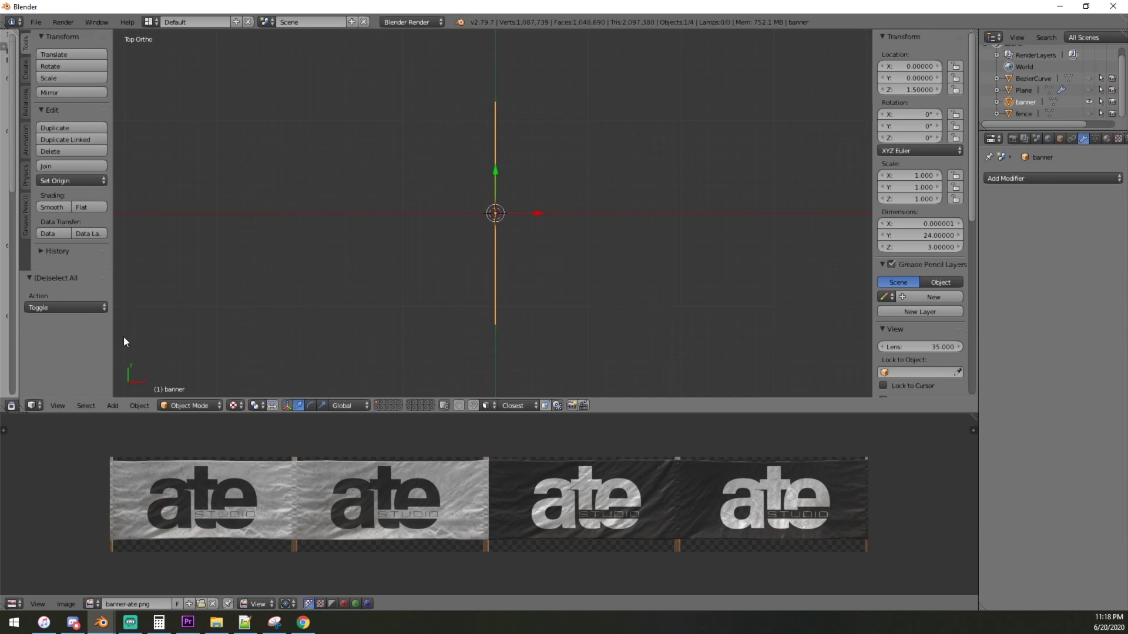
{"action": "left_click", "coordinate": [113, 404]}
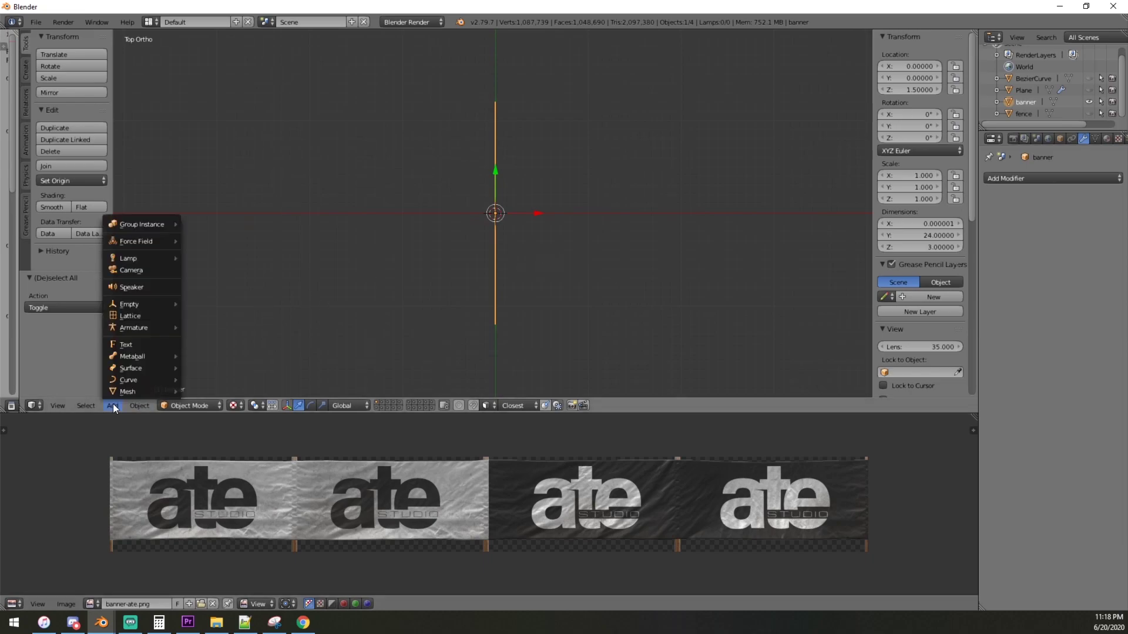
{"action": "mouse_move", "coordinate": [139, 384]}
{"action": "left_click", "coordinate": [205, 380]}
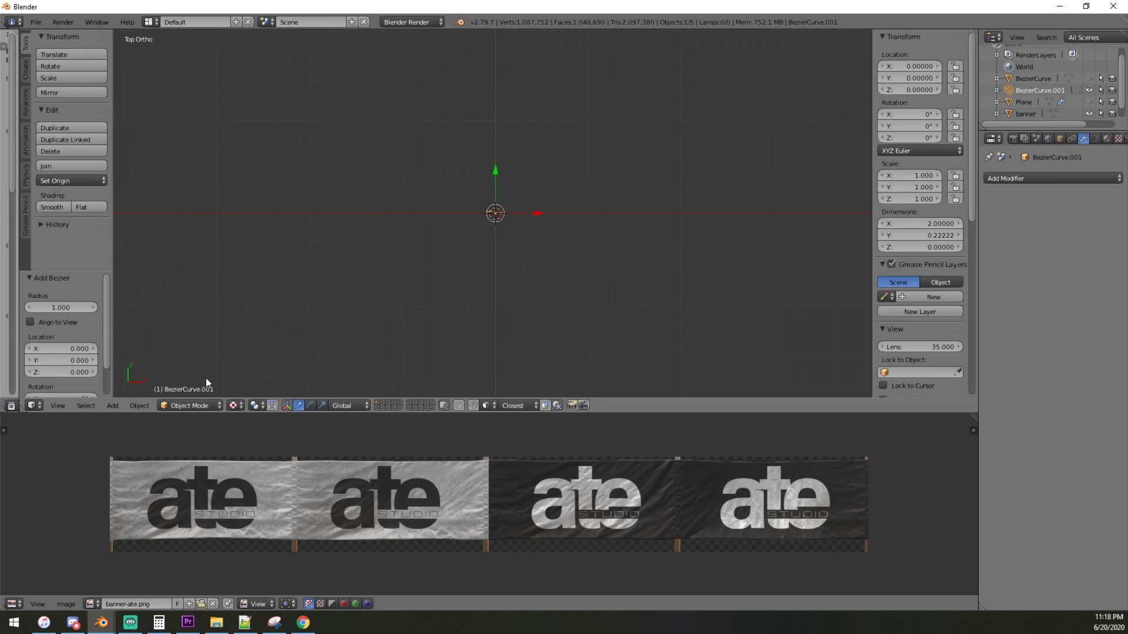
Select the banner and rotate it 90 degrees in the top view so it runs along the X axis.
{"action": "scroll", "coordinate": [1034, 108], "scroll_direction": "down", "scroll_amount": 1}
{"action": "left_click", "coordinate": [1028, 101]}
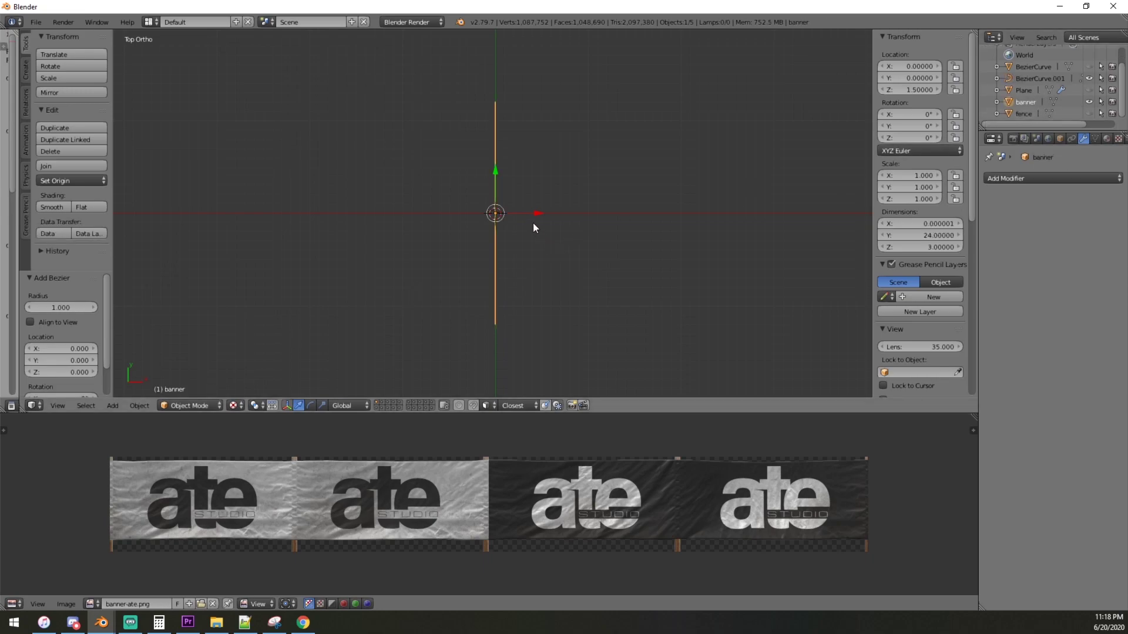
{"action": "key", "text": "r"}
{"action": "key", "text": "0"}
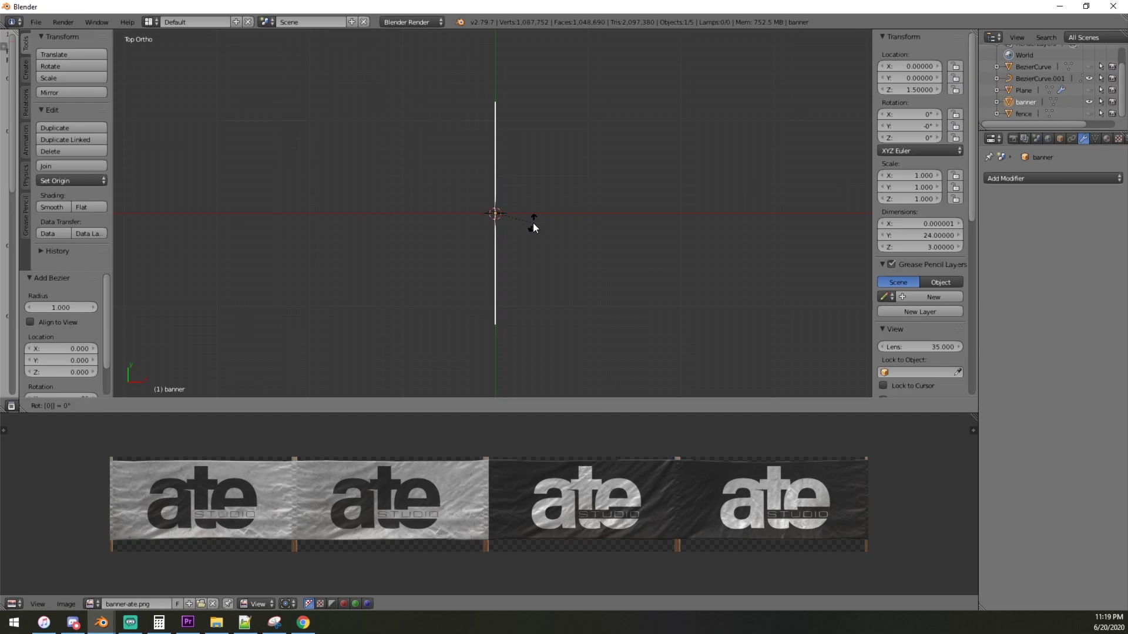
{"action": "type", "text": "90"}
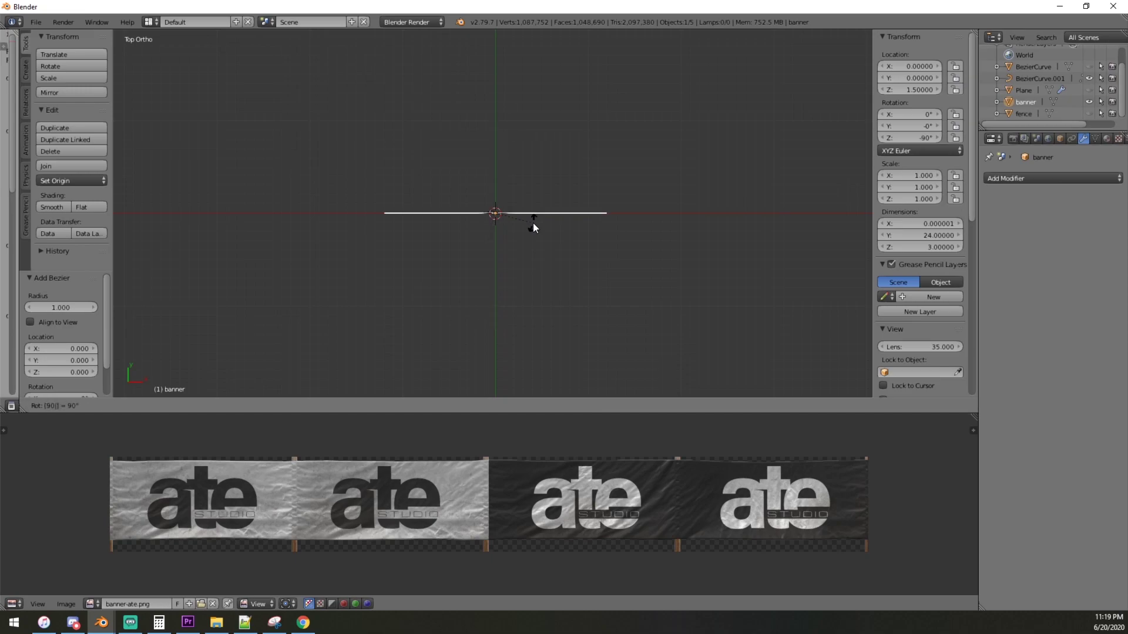
{"action": "key", "text": "Return"}
{"action": "middle_click_drag", "start_coordinate": [533, 223], "coordinate": [569, 272]}
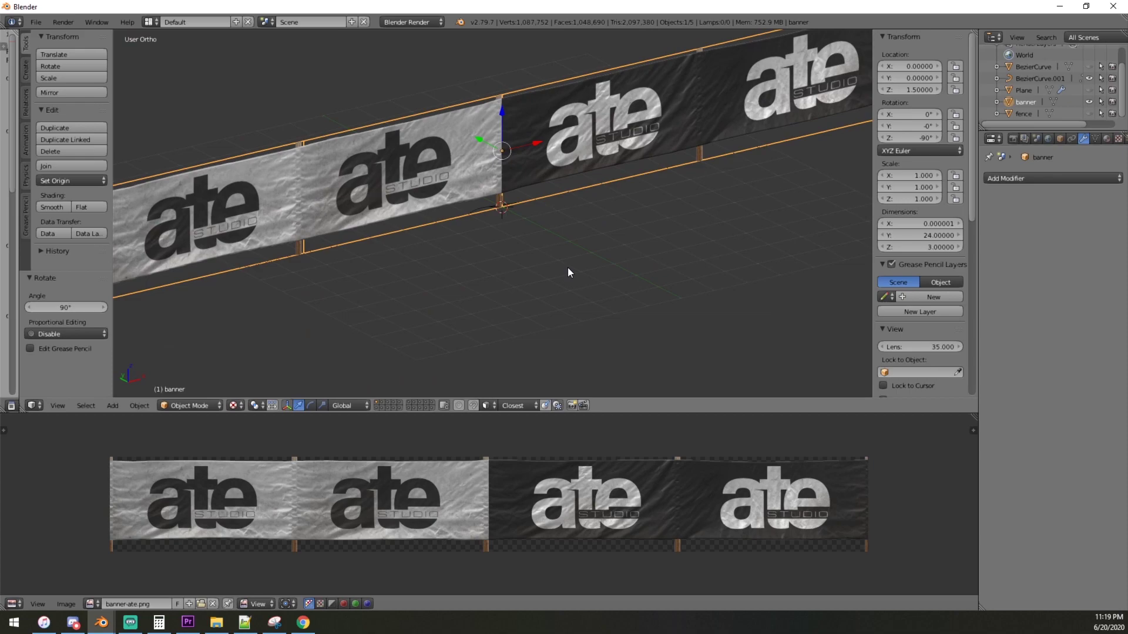
Open the new Bezier curve for point editing and turn off the display of its handles and normals.
{"action": "key", "text": "KP_7"}
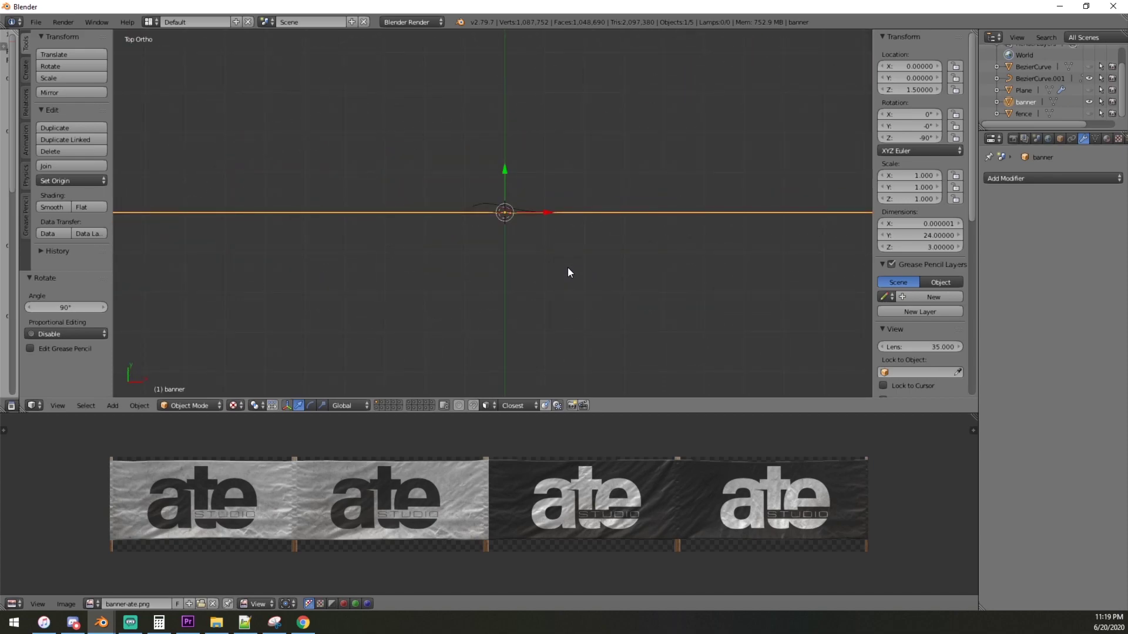
{"action": "scroll", "coordinate": [628, 273], "scroll_direction": "down", "scroll_amount": 3}
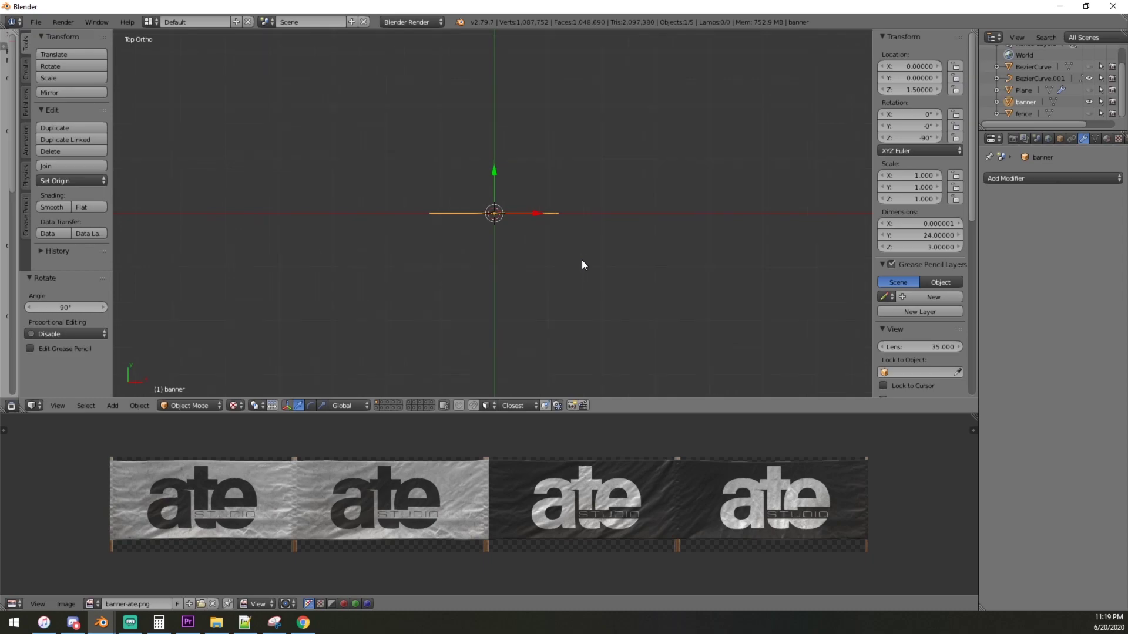
{"action": "scroll", "coordinate": [524, 265], "scroll_direction": "up", "scroll_amount": 3}
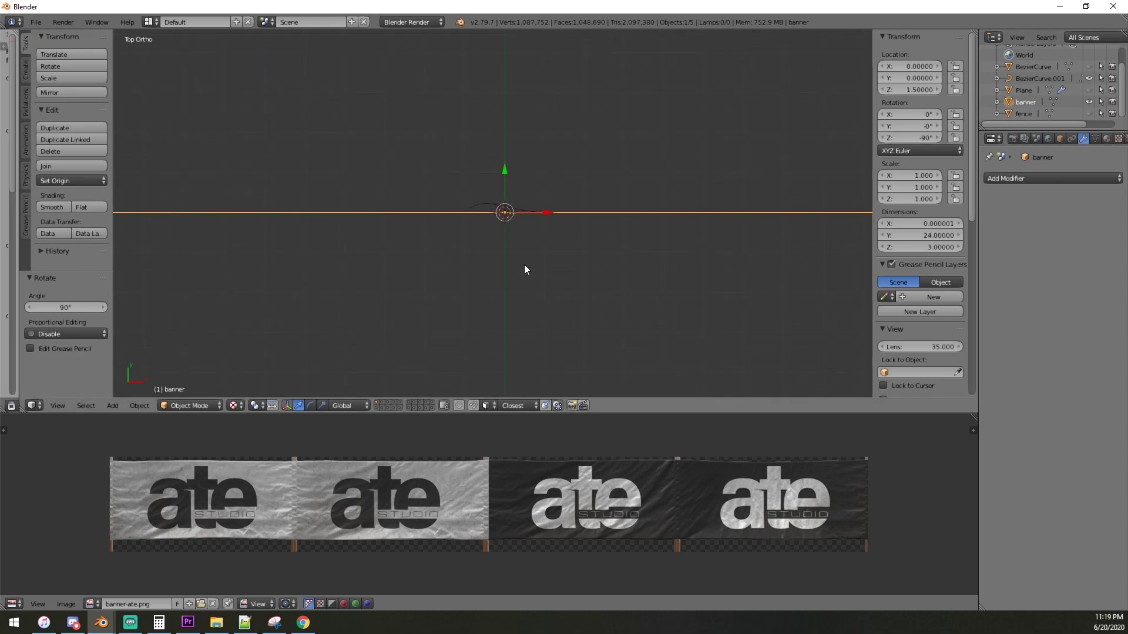
{"action": "left_click", "coordinate": [1037, 79]}
{"action": "scroll", "coordinate": [555, 210], "scroll_direction": "up", "scroll_amount": 6}
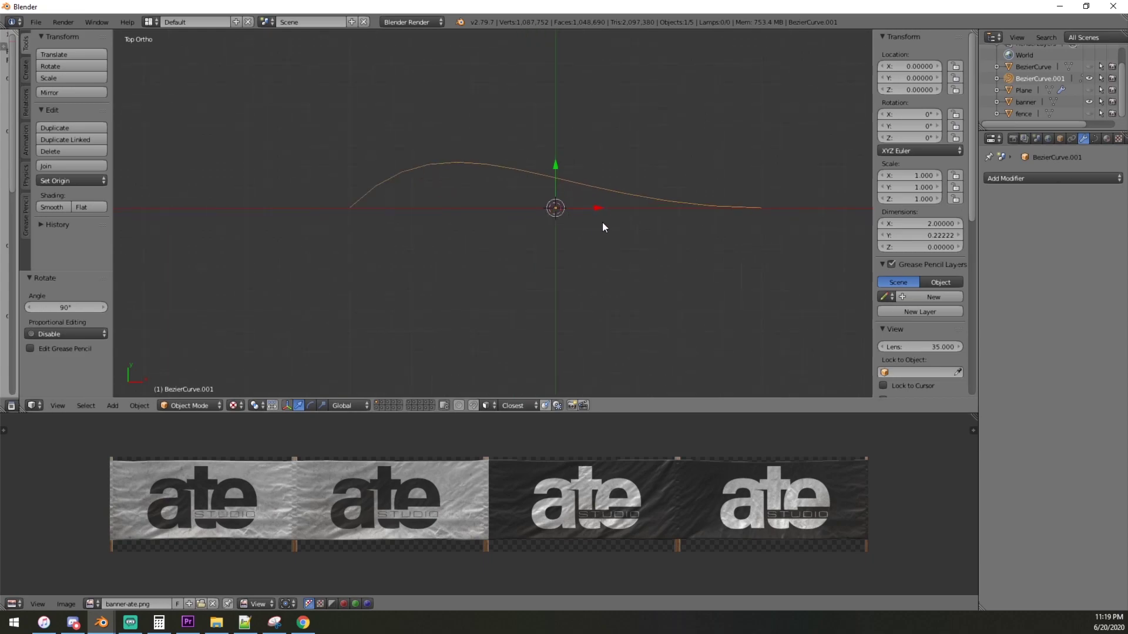
{"action": "key", "text": "Tab"}
{"action": "scroll", "coordinate": [610, 219], "scroll_direction": "down", "scroll_amount": 4}
{"action": "key", "text": "a"}
{"action": "key", "text": "a"}
{"action": "scroll", "coordinate": [897, 290], "scroll_direction": "down", "scroll_amount": 3}
{"action": "scroll", "coordinate": [897, 291], "scroll_direction": "down", "scroll_amount": 4}
{"action": "left_click", "coordinate": [928, 358]}
{"action": "left_click", "coordinate": [883, 358]}
Set all of the curve's handles to Automatic to straighten it, clear the point selection and return to Object Mode.
{"action": "scroll", "coordinate": [650, 308], "scroll_direction": "up", "scroll_amount": 2}
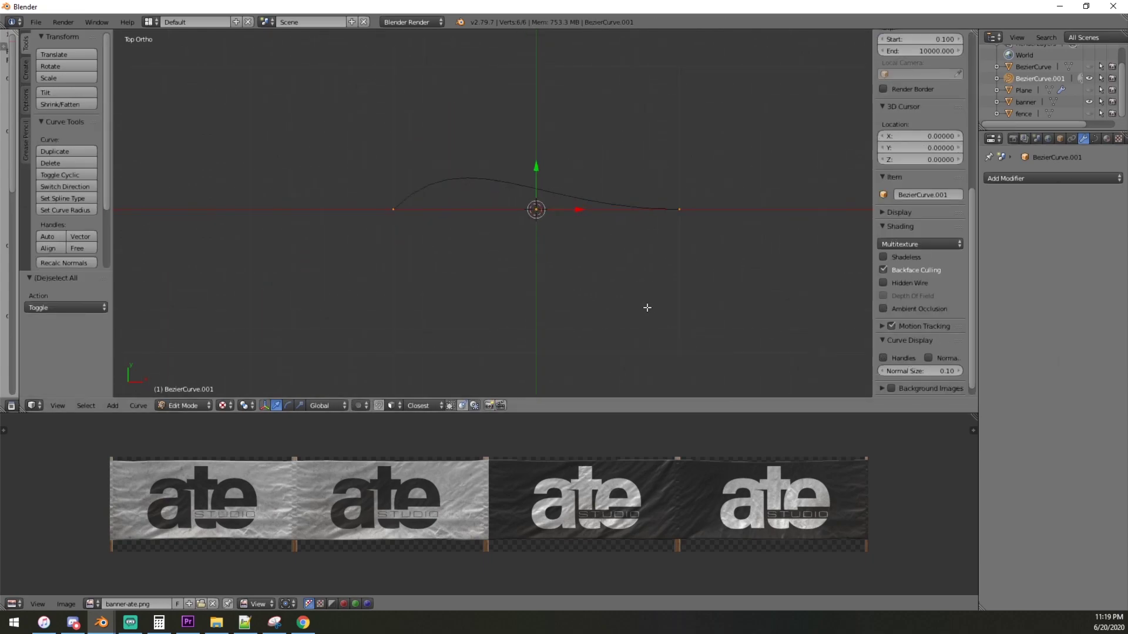
{"action": "left_click", "coordinate": [44, 236]}
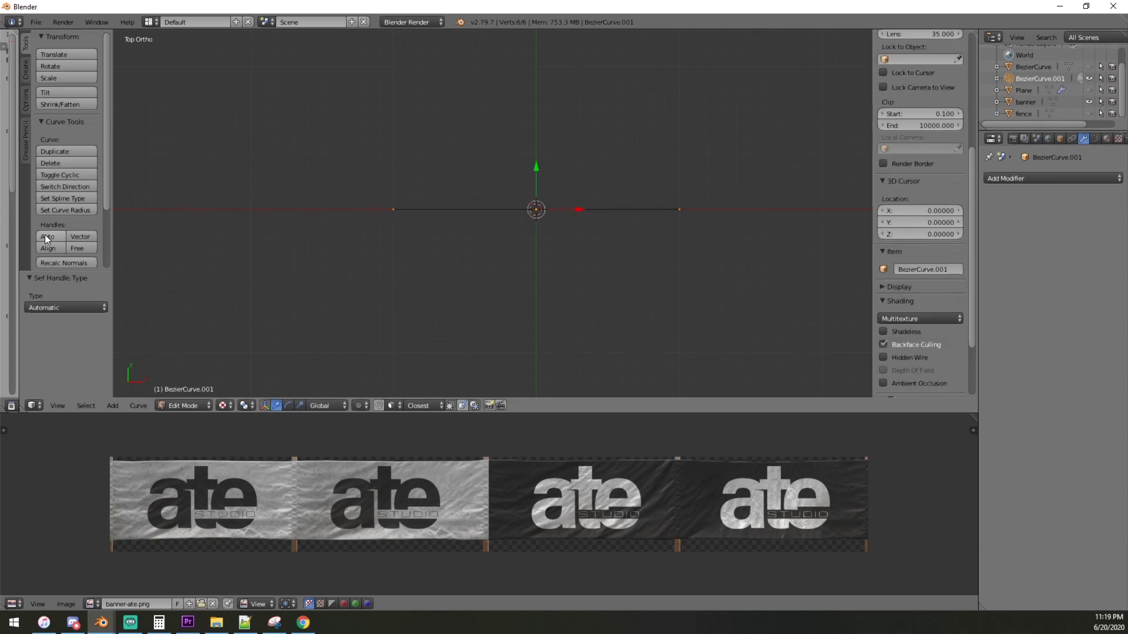
{"action": "scroll", "coordinate": [625, 242], "scroll_direction": "down", "scroll_amount": 8}
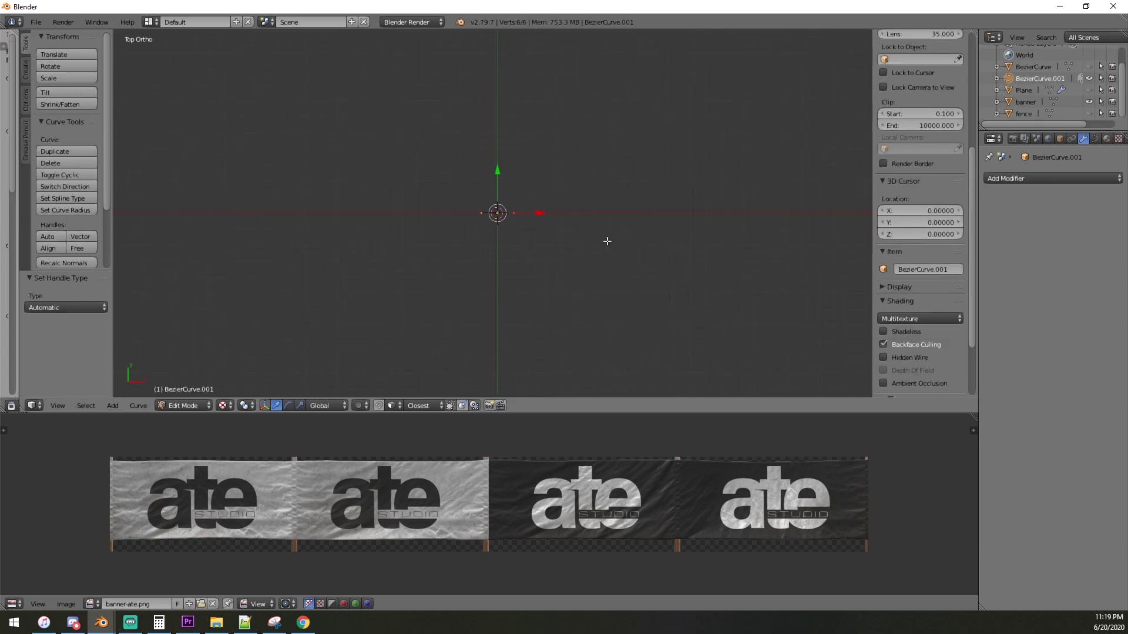
{"action": "key", "text": "a"}
{"action": "middle_click_drag", "start_coordinate": [556, 245], "coordinate": [592, 199]}
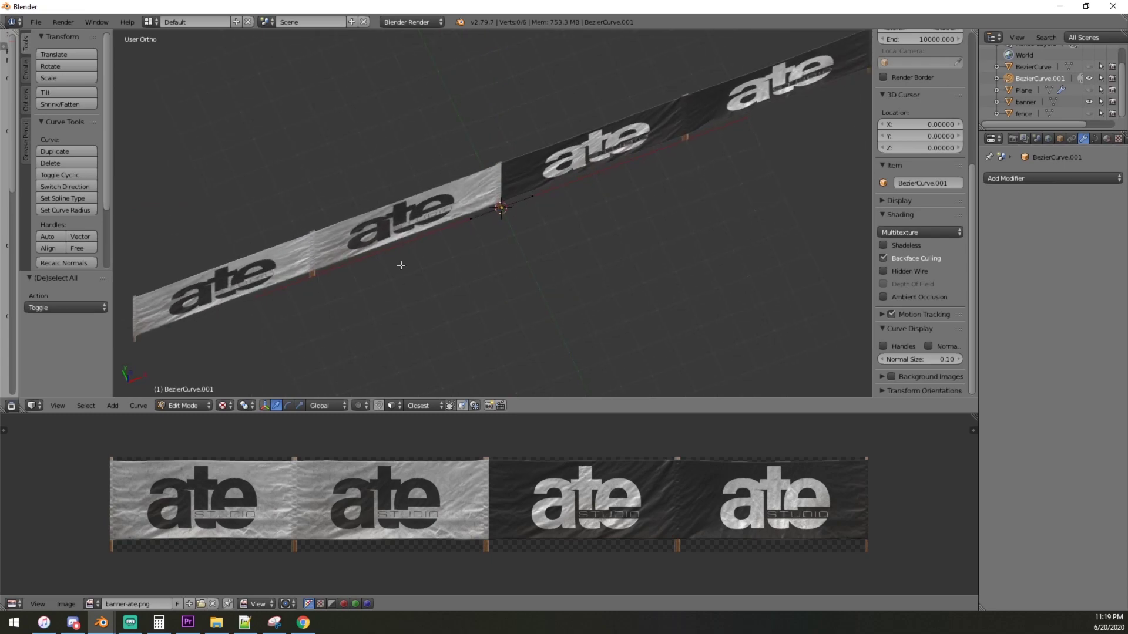
{"action": "scroll", "coordinate": [591, 198], "scroll_direction": "down", "scroll_amount": 2}
{"action": "scroll", "coordinate": [579, 229], "scroll_direction": "up", "scroll_amount": 2}
{"action": "key", "text": "Tab"}
{"action": "scroll", "coordinate": [581, 228], "scroll_direction": "down", "scroll_amount": 3}
{"action": "scroll", "coordinate": [582, 228], "scroll_direction": "up", "scroll_amount": 6}
{"action": "middle_click_drag", "start_coordinate": [582, 228], "coordinate": [568, 161]}
{"action": "scroll", "coordinate": [568, 167], "scroll_direction": "down", "scroll_amount": 4}
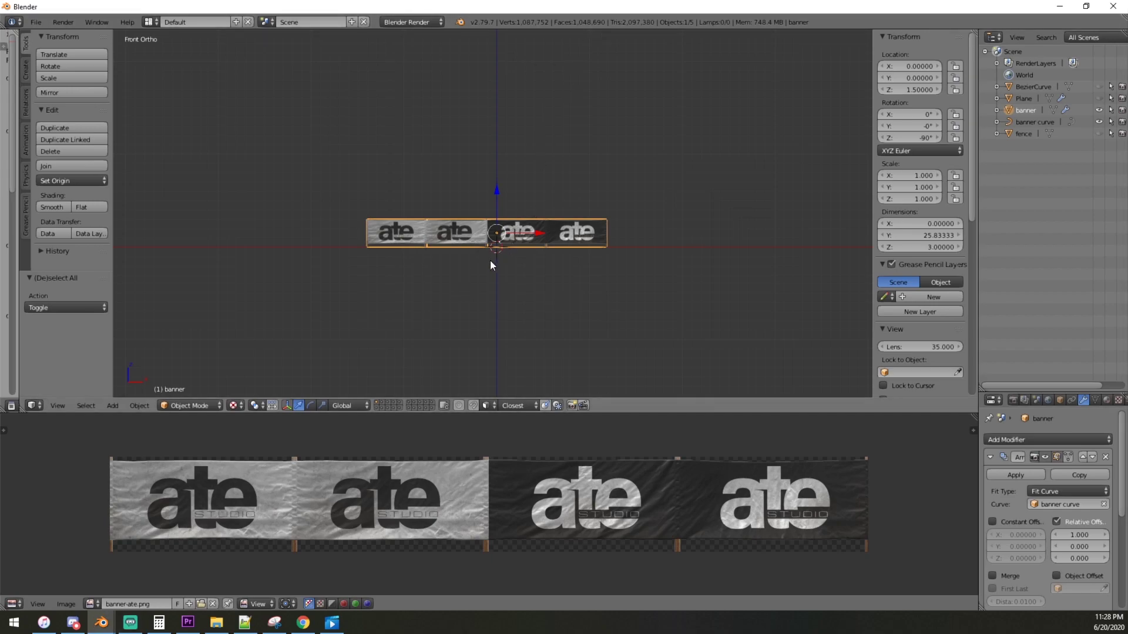
Select the banner and apply its location, followed by its rotation and scale.
{"action": "key", "text": "KP_7"}
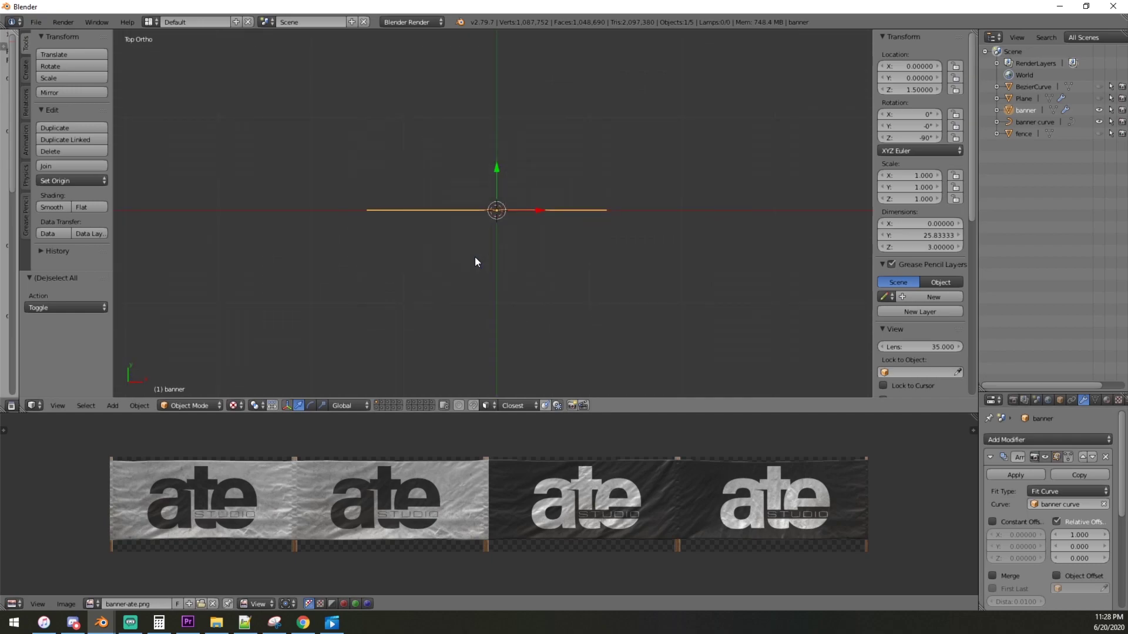
{"action": "scroll", "coordinate": [506, 260], "scroll_direction": "up", "scroll_amount": 4}
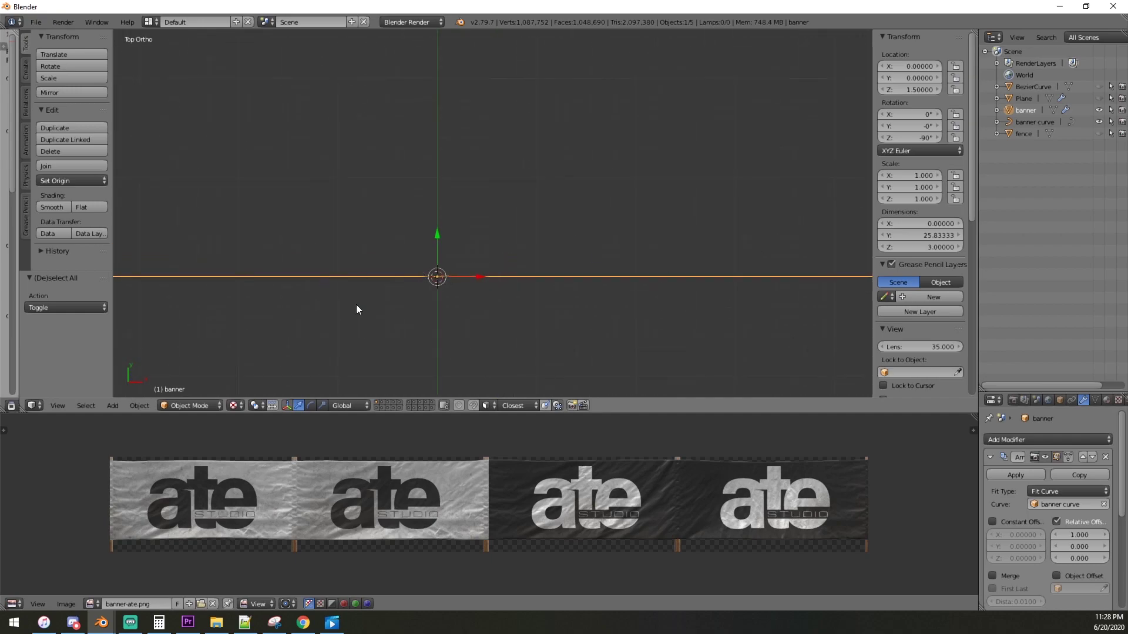
{"action": "left_click", "coordinate": [1036, 122]}
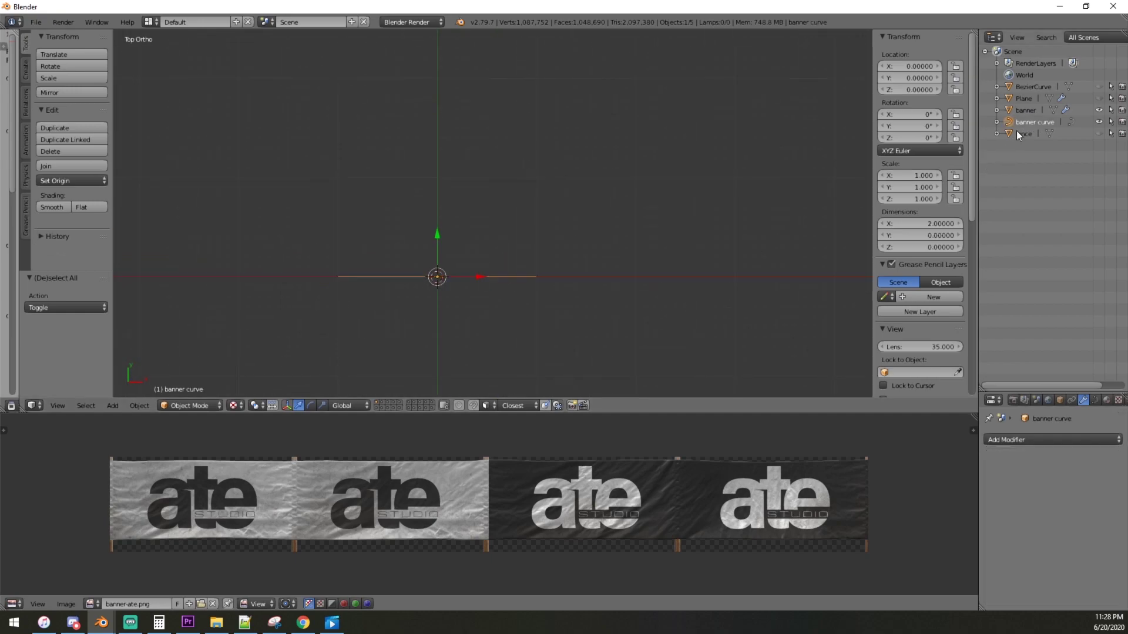
{"action": "left_click", "coordinate": [1031, 110]}
{"action": "middle_click_drag", "start_coordinate": [588, 253], "coordinate": [686, 241]}
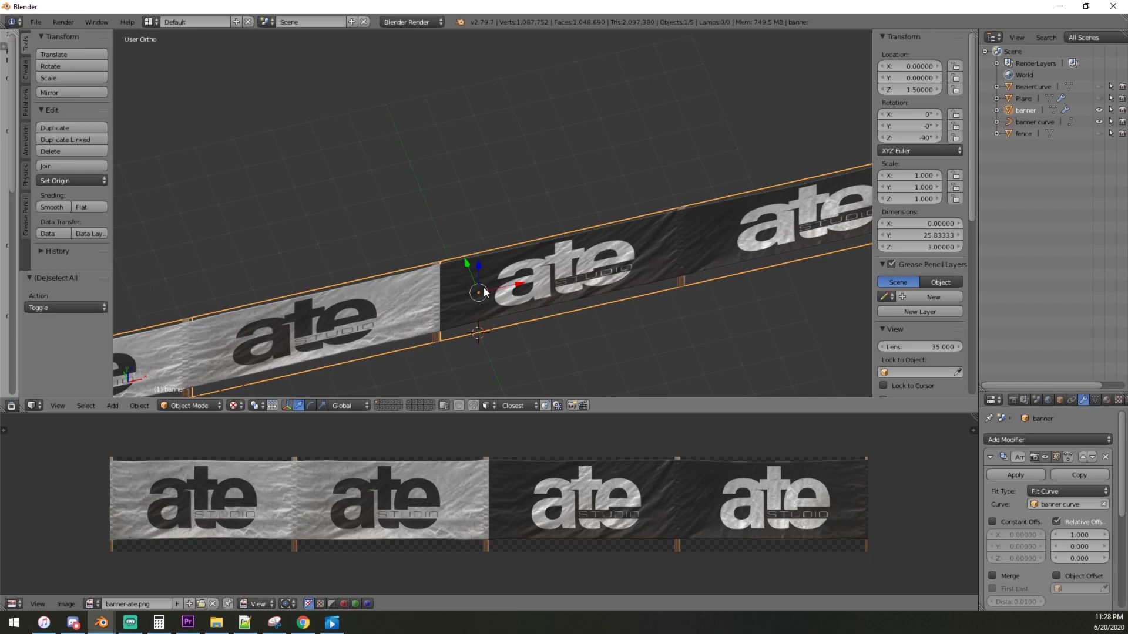
{"action": "key", "text": "ctrl+a"}
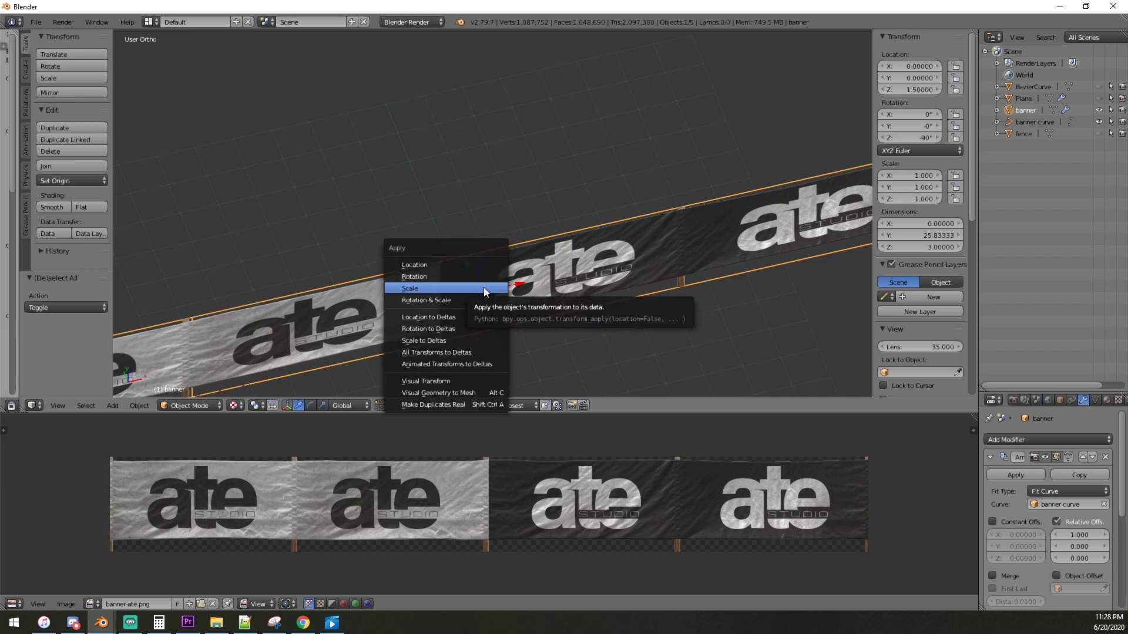
{"action": "left_click", "coordinate": [460, 266]}
{"action": "key", "text": "ctrl+a"}
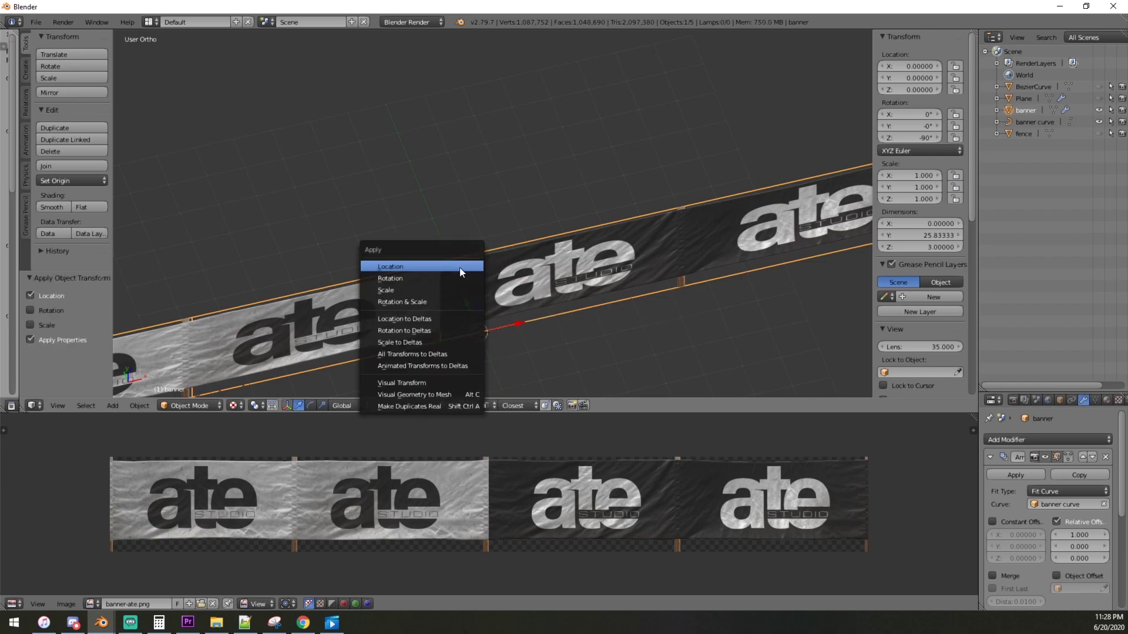
{"action": "left_click", "coordinate": [445, 302]}
{"action": "scroll", "coordinate": [637, 271], "scroll_direction": "down", "scroll_amount": 5}
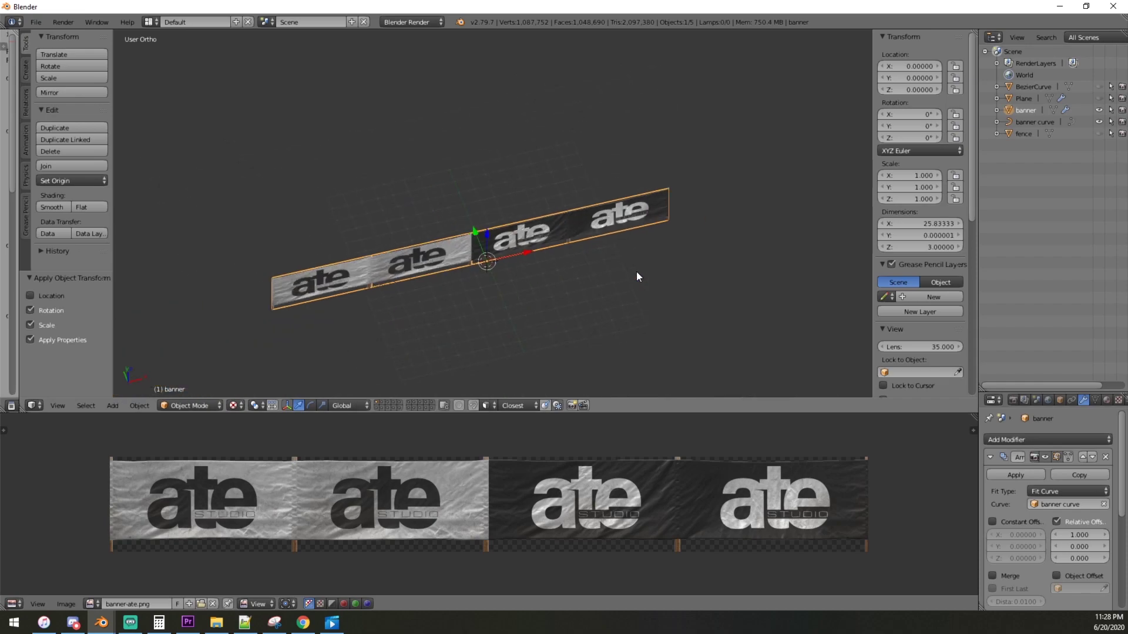
Unhide the Plane terrain object and bring the track into view.
{"action": "left_click", "coordinate": [1034, 123]}
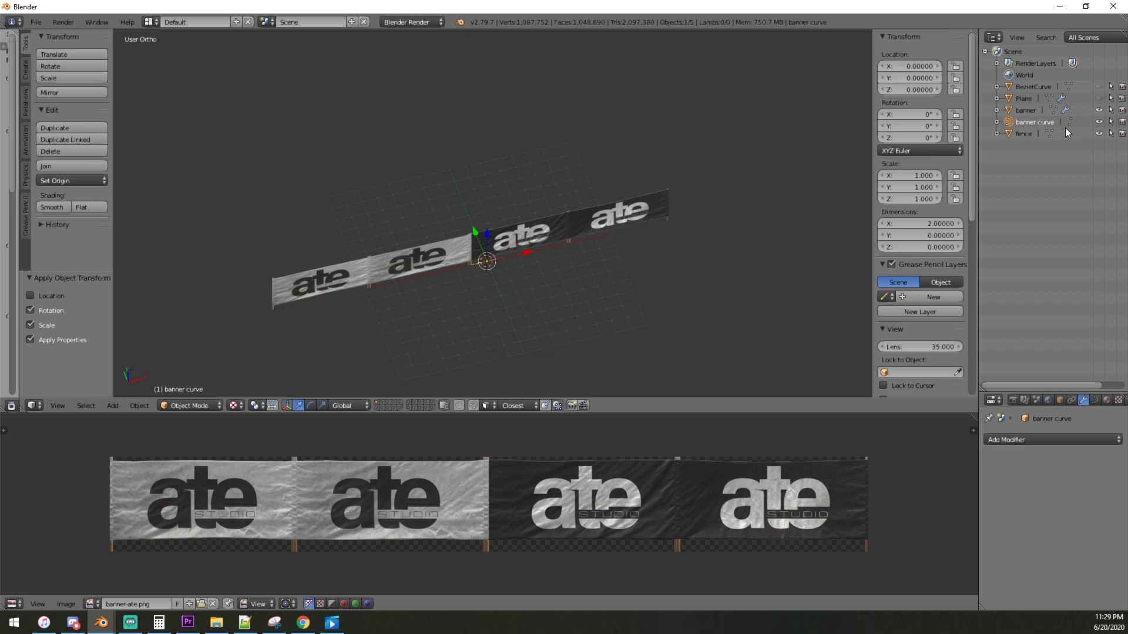
{"action": "left_click", "coordinate": [1098, 98]}
{"action": "middle_click_drag", "start_coordinate": [632, 229], "coordinate": [869, 170]}
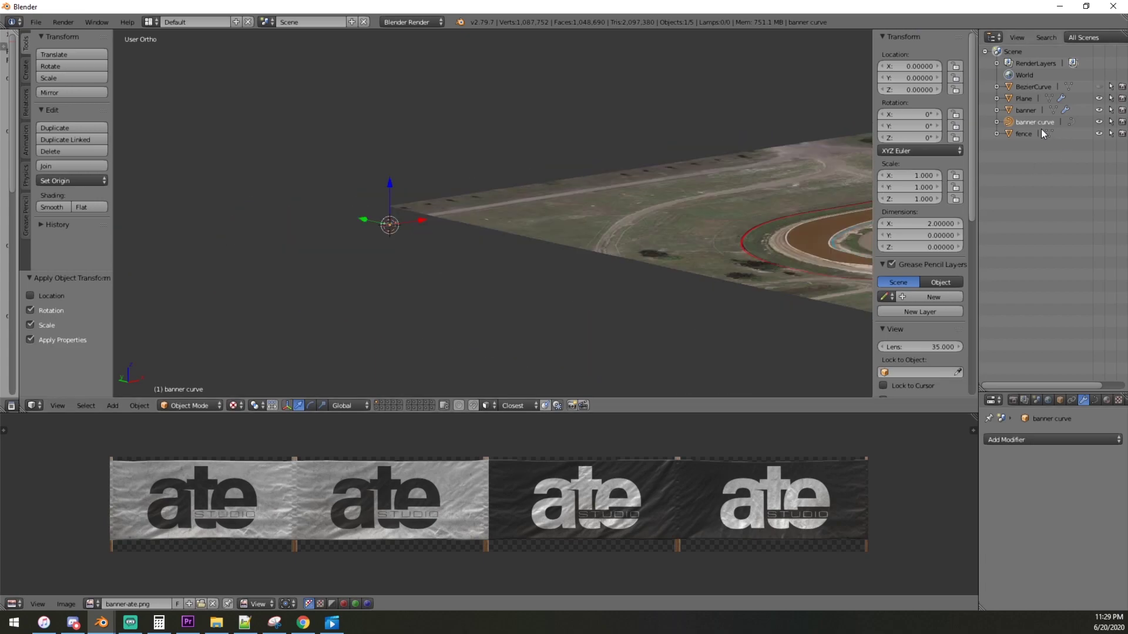
Duplicate the banner together with its banner curve and place the copies about 74 units above the originals.
{"action": "left_click", "coordinate": [1026, 110]}
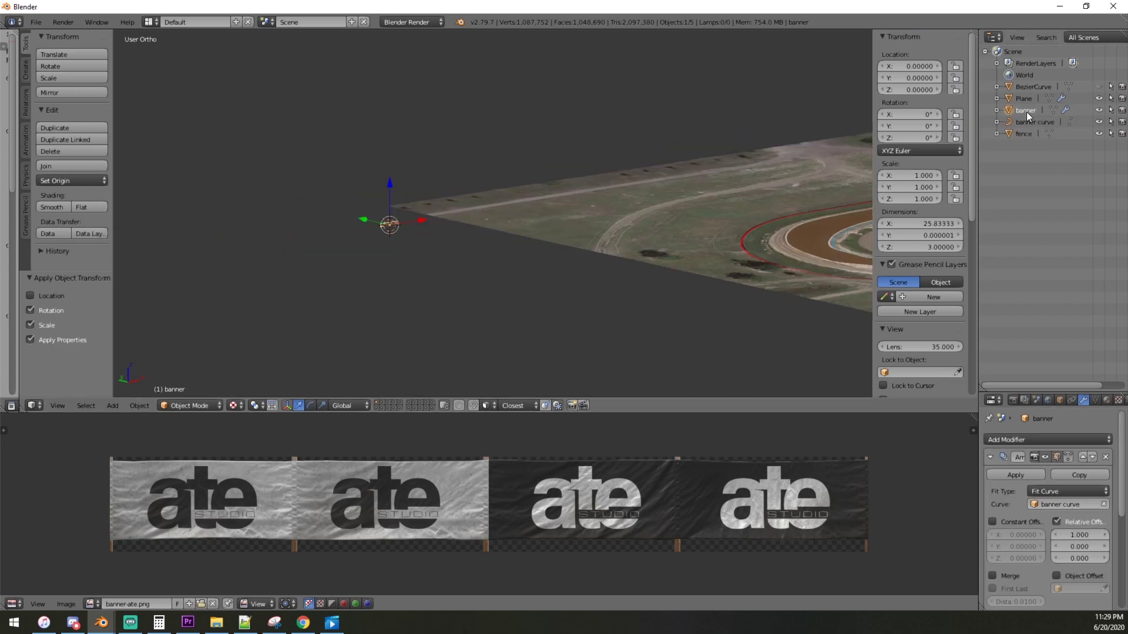
{"action": "left_click", "coordinate": [1035, 122], "text": "ctrl"}
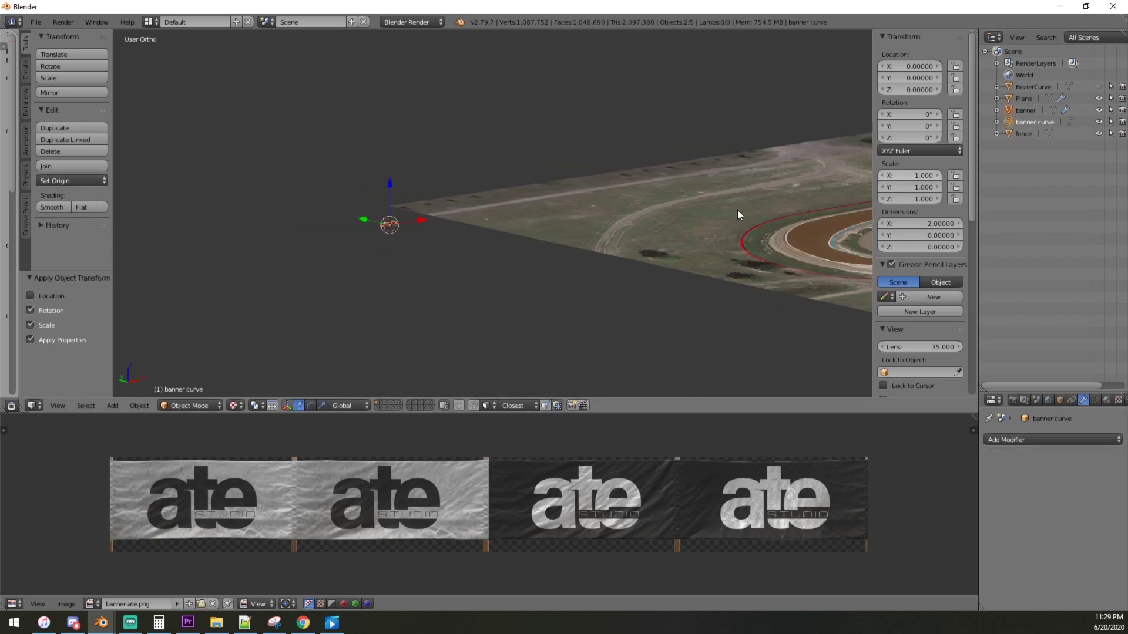
{"action": "middle_click_drag", "start_coordinate": [406, 277], "coordinate": [466, 267]}
{"action": "scroll", "coordinate": [466, 268], "scroll_direction": "up", "scroll_amount": 4}
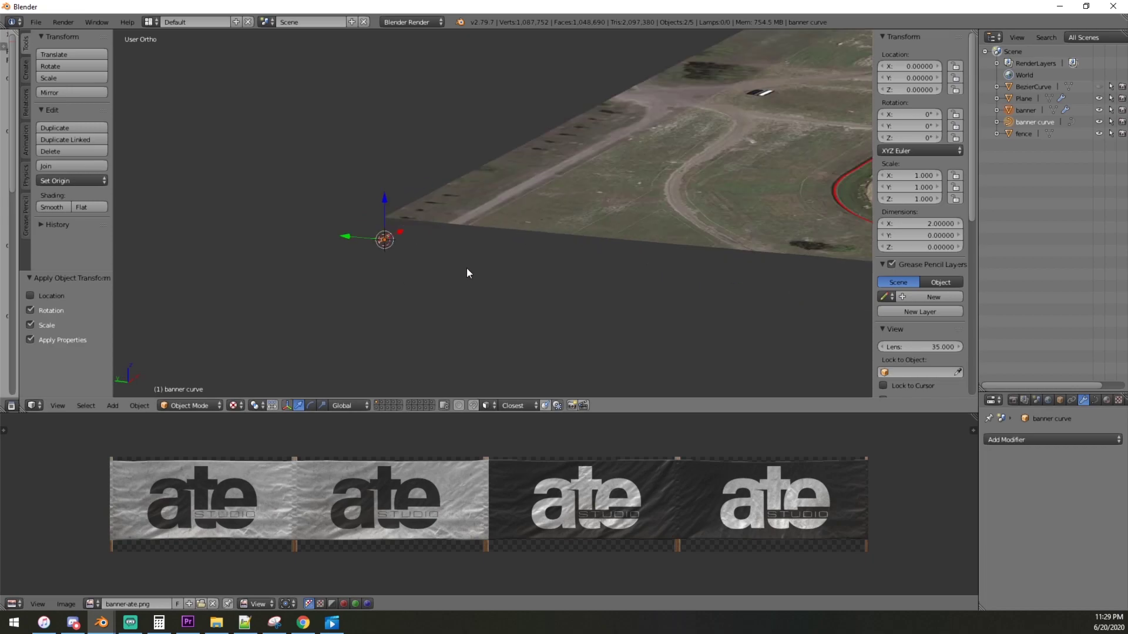
{"action": "key", "text": "shift+d"}
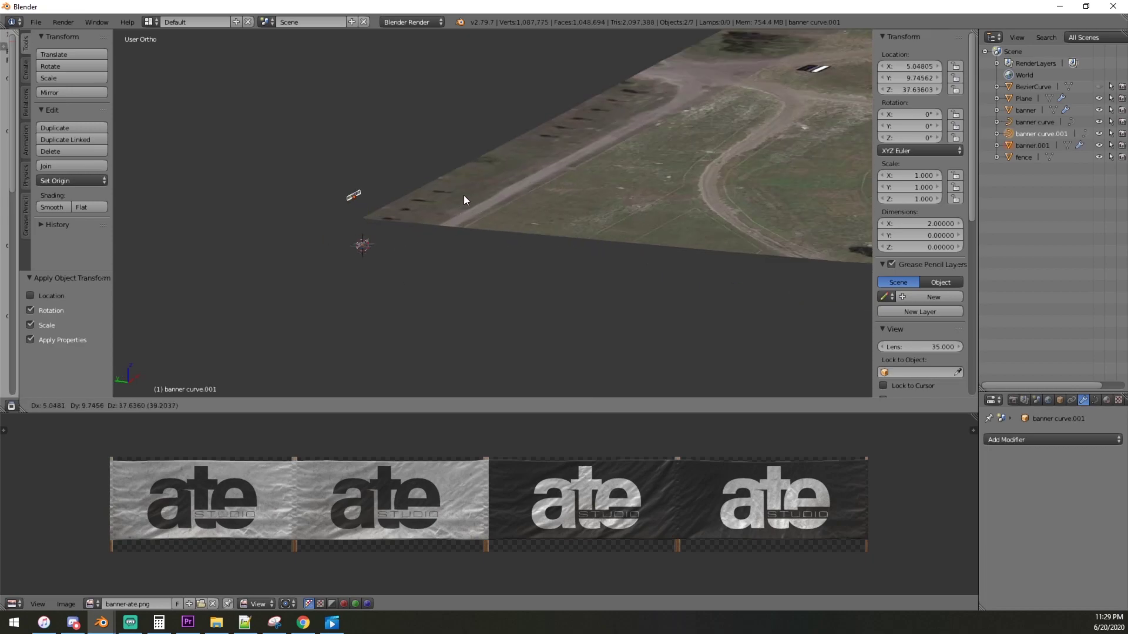
{"action": "left_click", "coordinate": [477, 174]}
Raise the duplicated banner and curve about 31 units straight up along the Z axis.
{"action": "key", "text": "KP_3"}
{"action": "scroll", "coordinate": [582, 187], "scroll_direction": "down", "scroll_amount": 2}
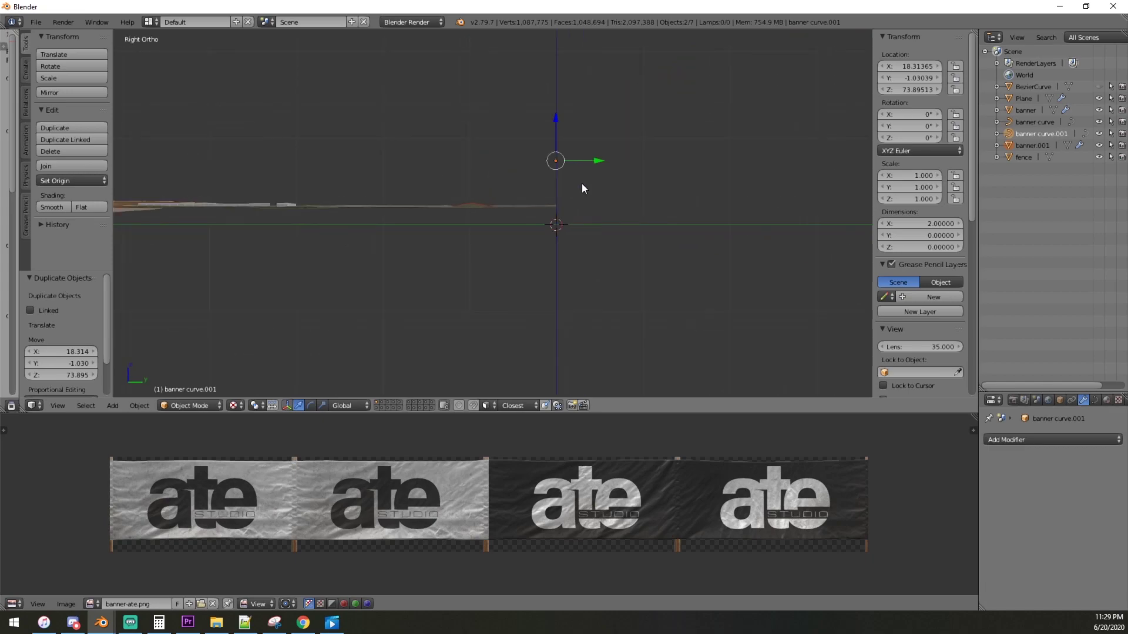
{"action": "key", "text": "g"}
{"action": "key", "text": "z"}
{"action": "left_click", "coordinate": [590, 156]}
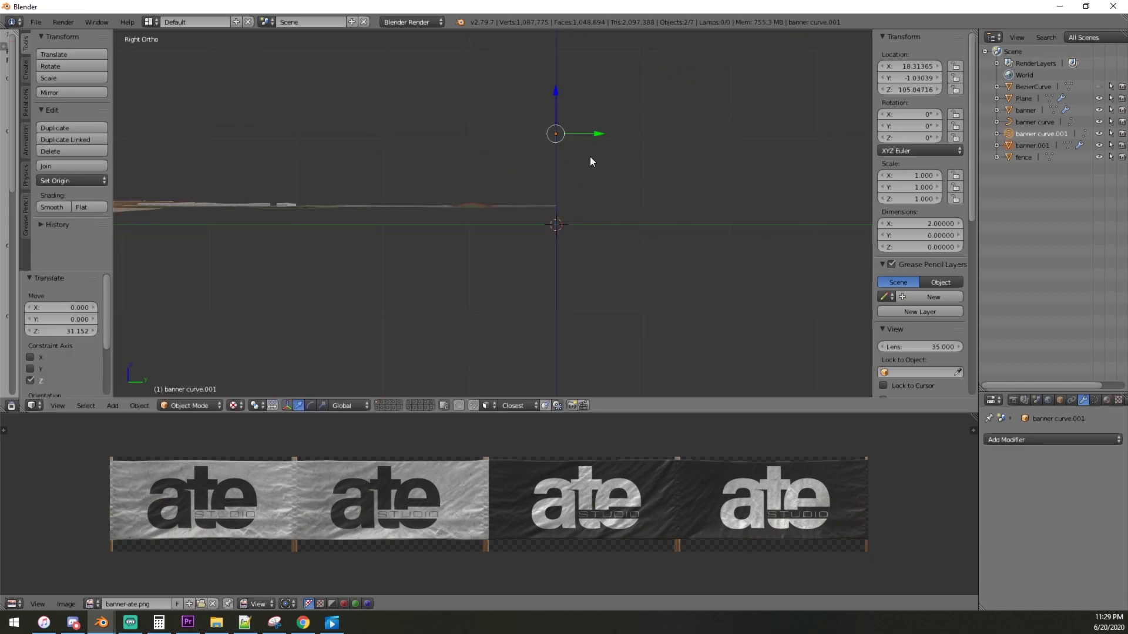
Move the duplicated banner and curve over the terrain to about Y -259 and Z 118.
{"action": "key", "text": "g"}
{"action": "left_click", "coordinate": [391, 161]}
{"action": "middle_click_drag", "start_coordinate": [392, 161], "coordinate": [682, 140], "text": "shift"}
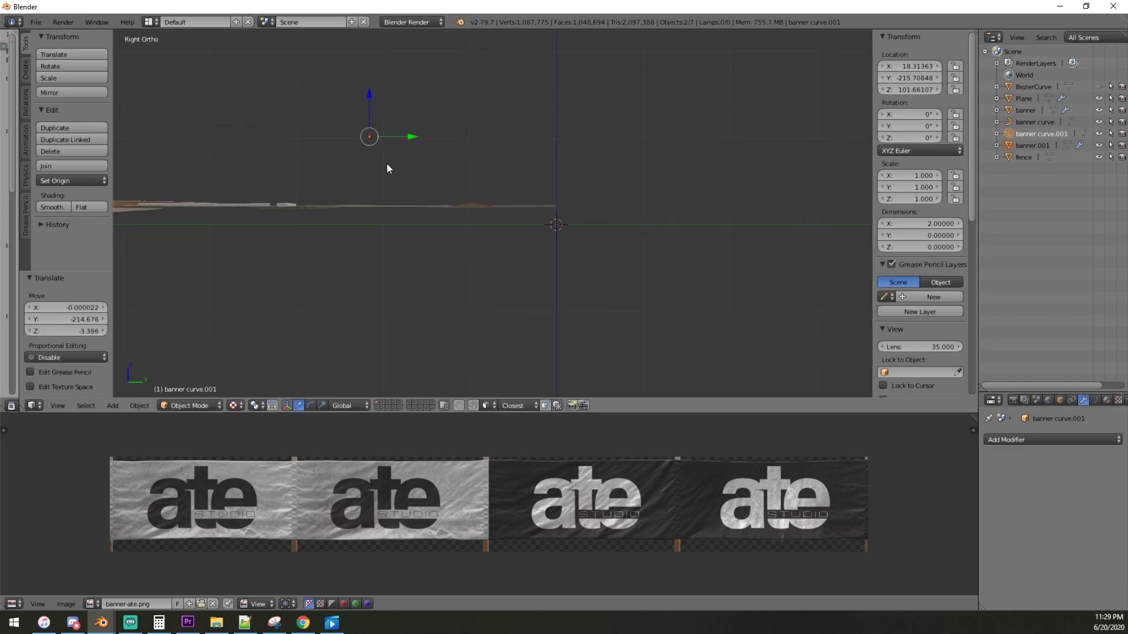
{"action": "scroll", "coordinate": [707, 136], "scroll_direction": "up", "scroll_amount": 1}
{"action": "key", "text": "g"}
{"action": "left_click", "coordinate": [660, 117]}
{"action": "key", "text": "KP_7"}
{"action": "scroll", "coordinate": [660, 148], "scroll_direction": "down", "scroll_amount": 3}
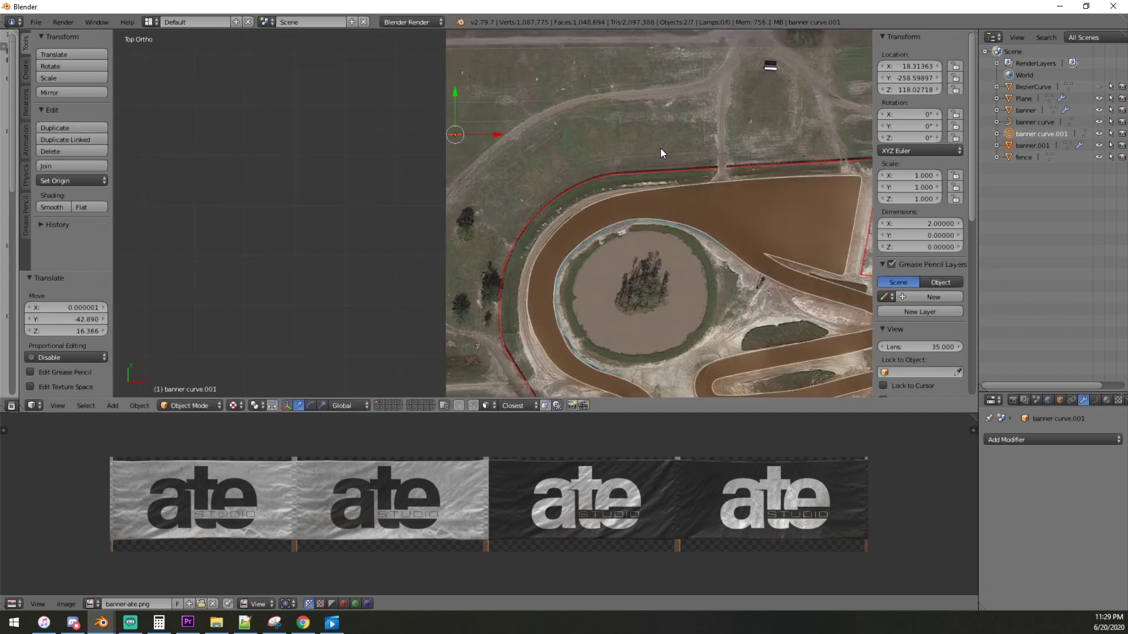
Move the duplicated banner and curve to the outer corner of the wide brown track section, at about X 824, Y -338.
{"action": "scroll", "coordinate": [529, 177], "scroll_direction": "up", "scroll_amount": 2}
{"action": "middle_click_drag", "start_coordinate": [528, 173], "coordinate": [267, 171], "text": "shift"}
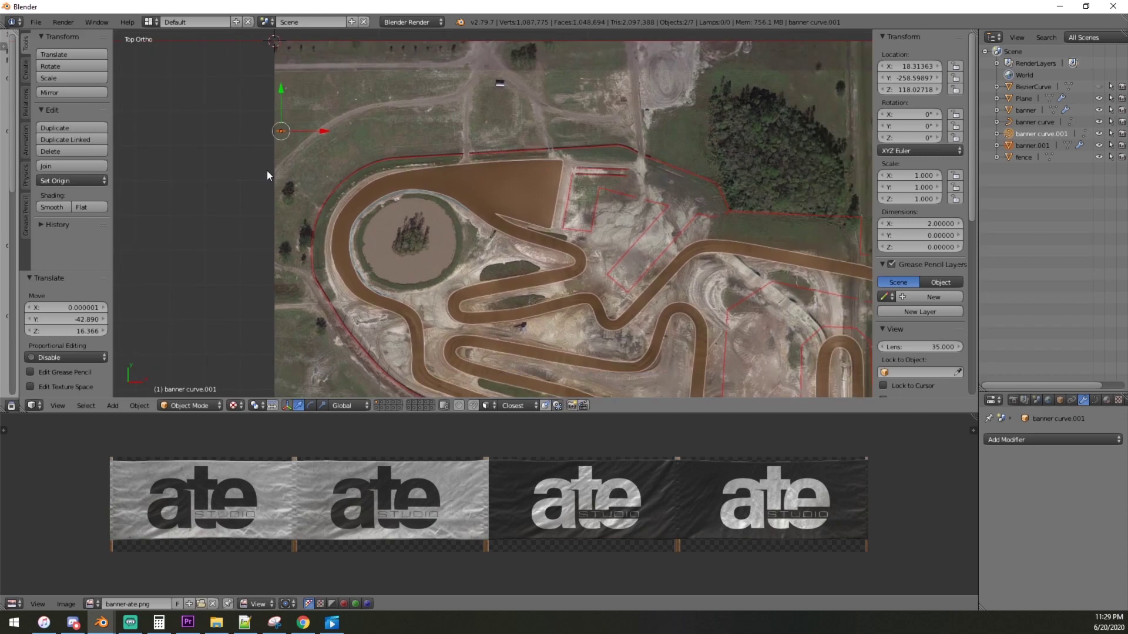
{"action": "key", "text": "g"}
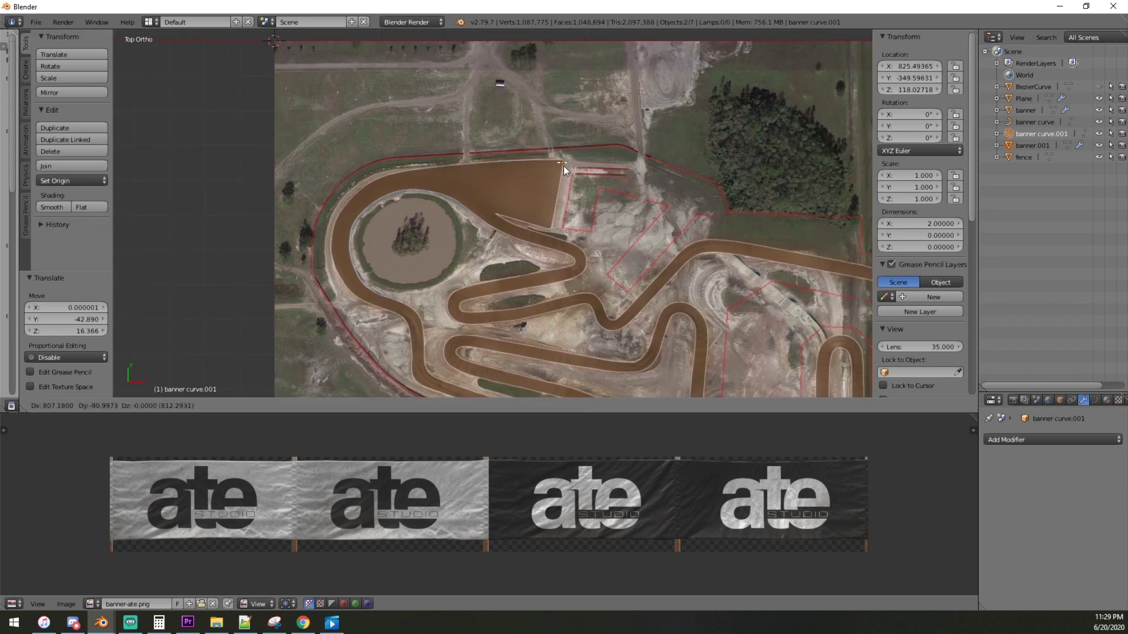
{"action": "left_click", "coordinate": [552, 157]}
Shift the duplicated banner and curve to about X 815, Y -334 beside the track corner and rotate them about 178° around Z.
{"action": "scroll", "coordinate": [552, 157], "scroll_direction": "up", "scroll_amount": 7}
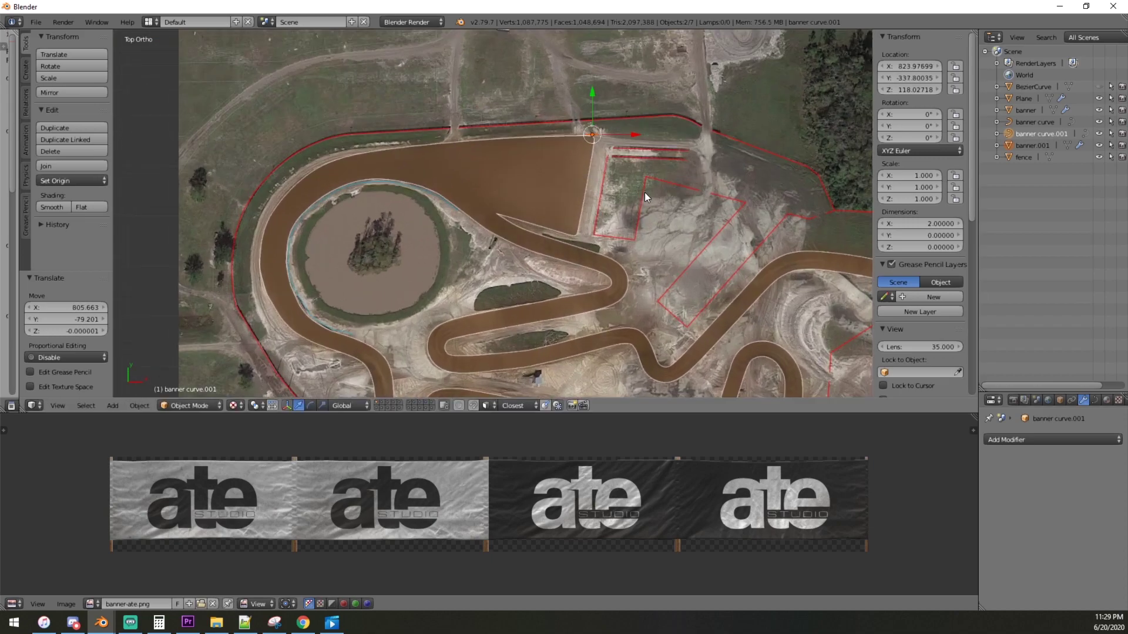
{"action": "scroll", "coordinate": [425, 333], "scroll_direction": "up", "scroll_amount": 5}
{"action": "middle_click_drag", "start_coordinate": [601, 224], "coordinate": [603, 259], "text": "shift"}
{"action": "scroll", "coordinate": [602, 255], "scroll_direction": "up", "scroll_amount": 1}
{"action": "key", "text": "g"}
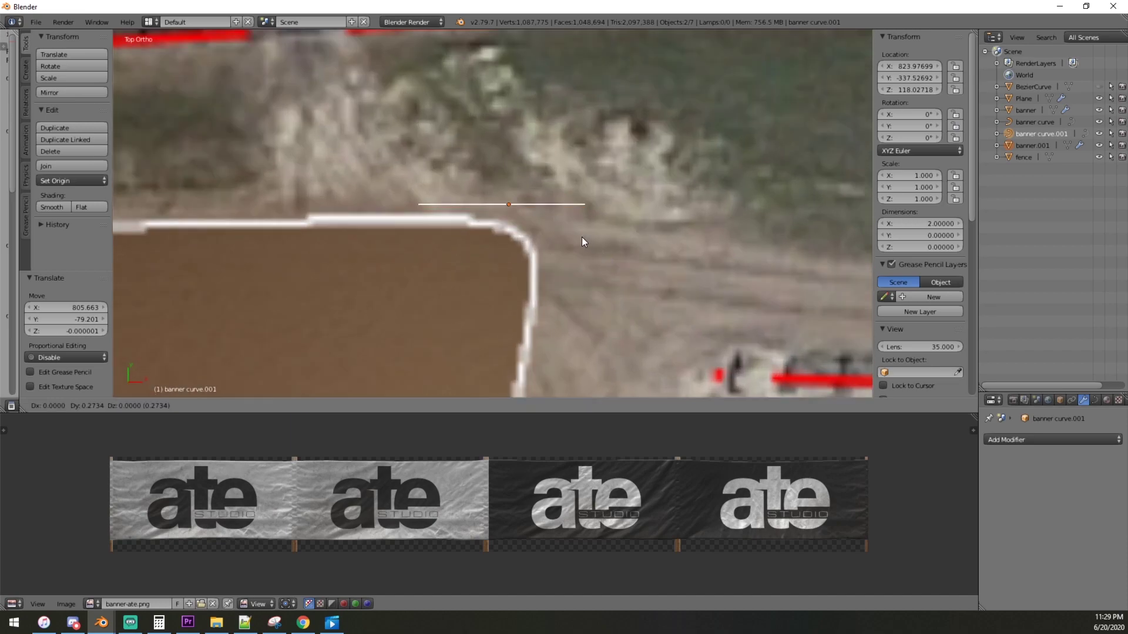
{"action": "left_click", "coordinate": [561, 242]}
{"action": "key", "text": "r"}
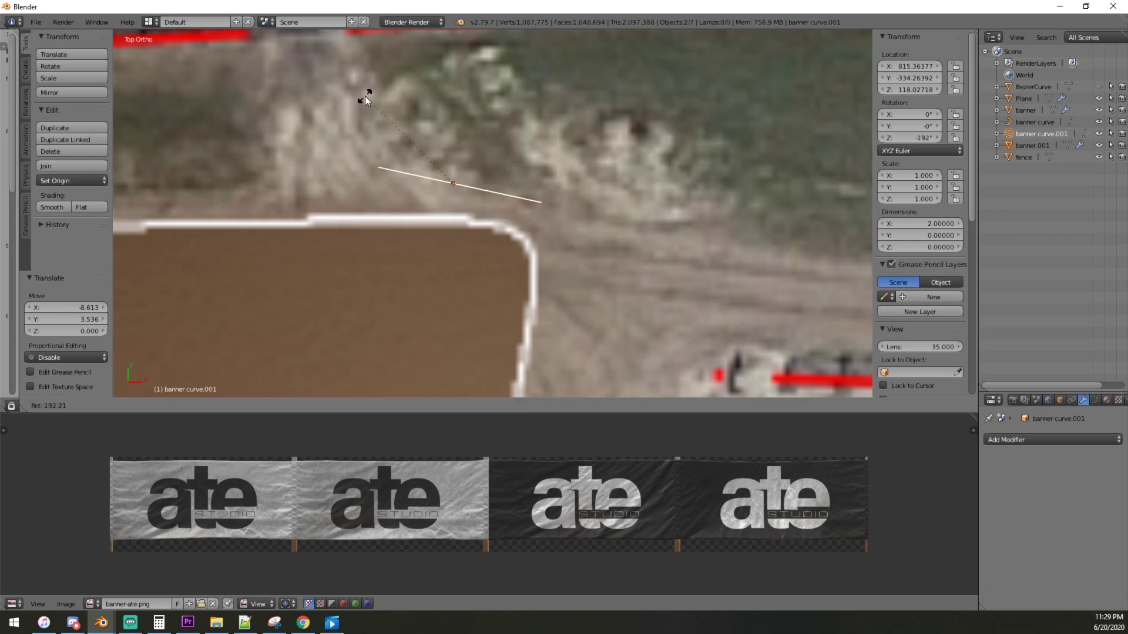
{"action": "left_click", "coordinate": [344, 112]}
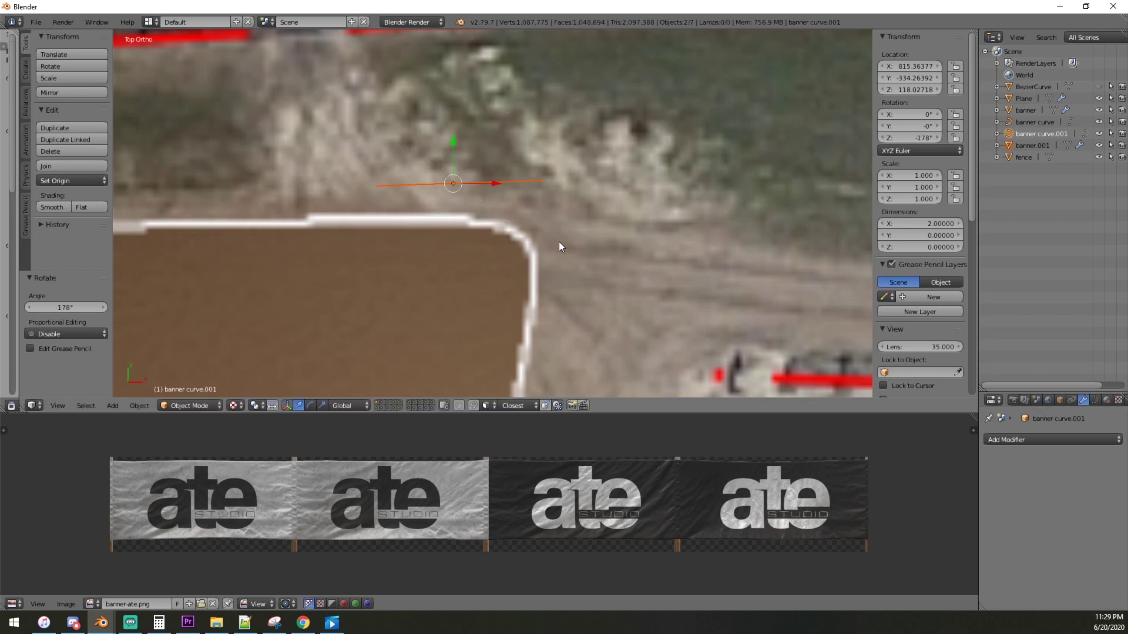
Nudge the banner and curve to about X 813.5, Y -333.6 and fine-tune their Z rotation to about -179°.
{"action": "key", "text": "g"}
{"action": "left_click", "coordinate": [452, 195], "text": "shift"}
{"action": "key", "text": "r"}
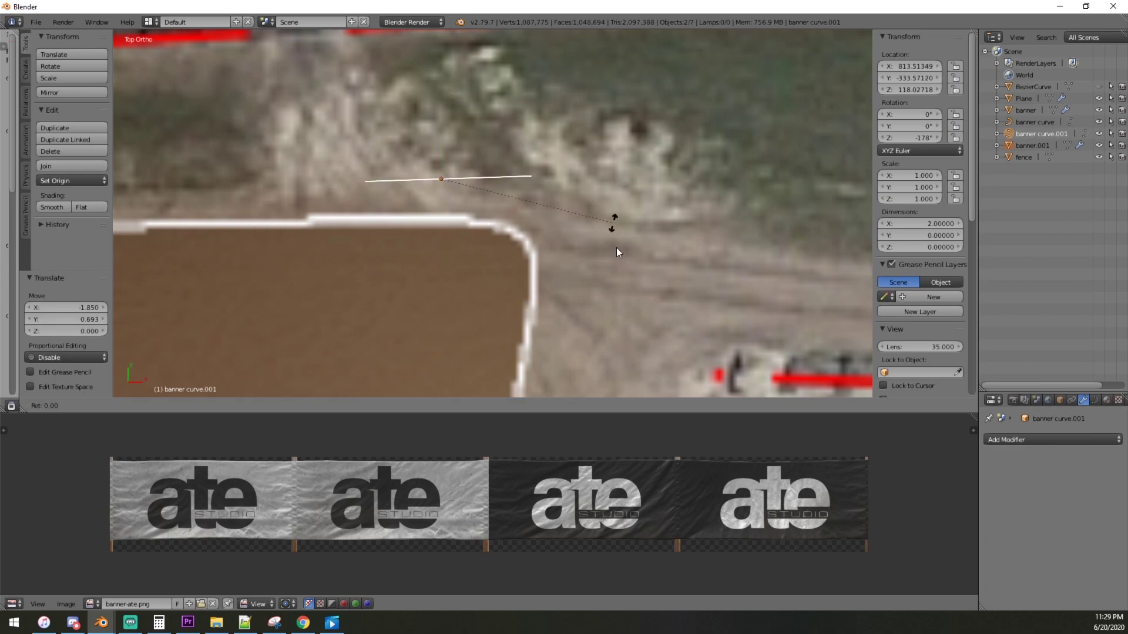
{"action": "left_click", "coordinate": [614, 243]}
{"action": "scroll", "coordinate": [527, 232], "scroll_direction": "down", "scroll_amount": 2}
{"action": "scroll", "coordinate": [591, 237], "scroll_direction": "up", "scroll_amount": 2}
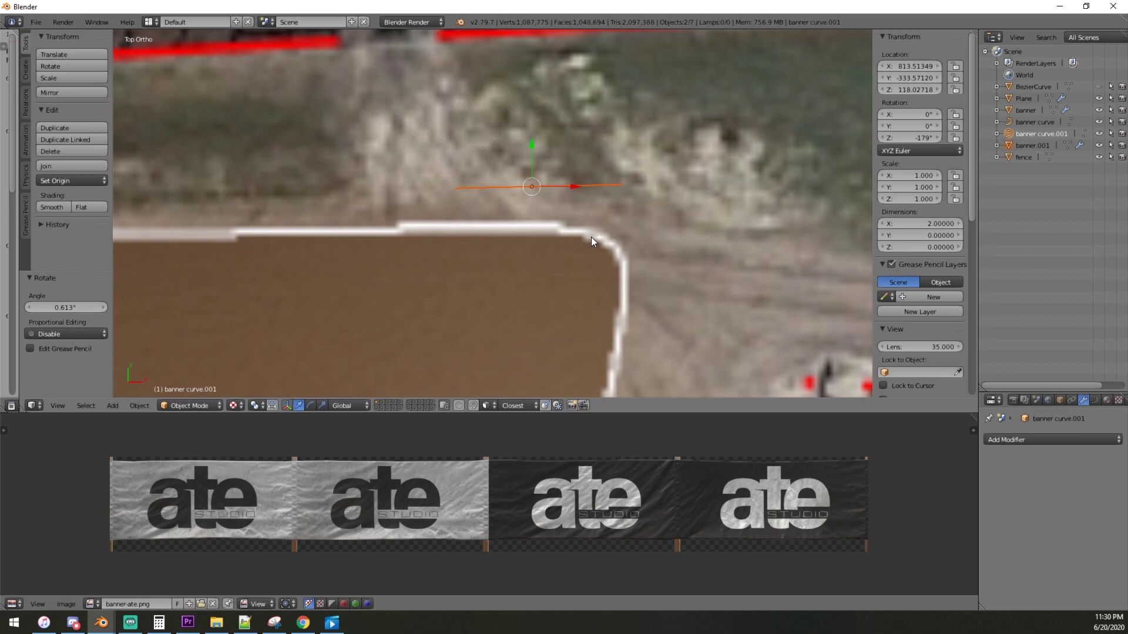
{"action": "scroll", "coordinate": [587, 209], "scroll_direction": "down", "scroll_amount": 4}
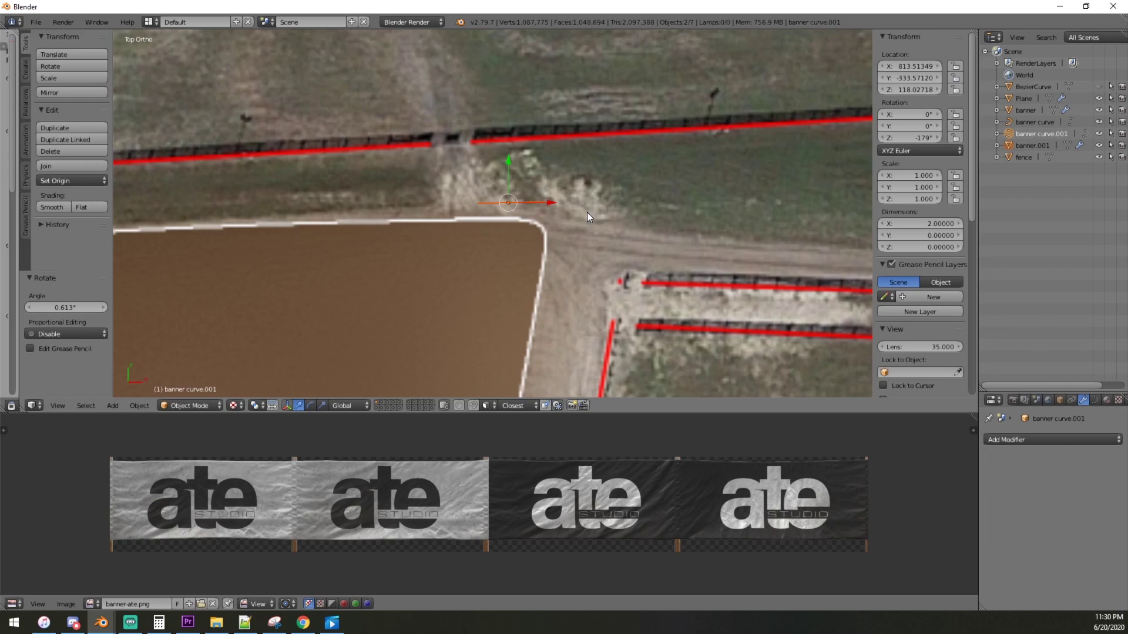
Select only the duplicated curve and, in Edit Mode, move its end control point about 135 units along the outer track edge.
{"action": "left_click", "coordinate": [1038, 135]}
{"action": "scroll", "coordinate": [660, 221], "scroll_direction": "up", "scroll_amount": 2}
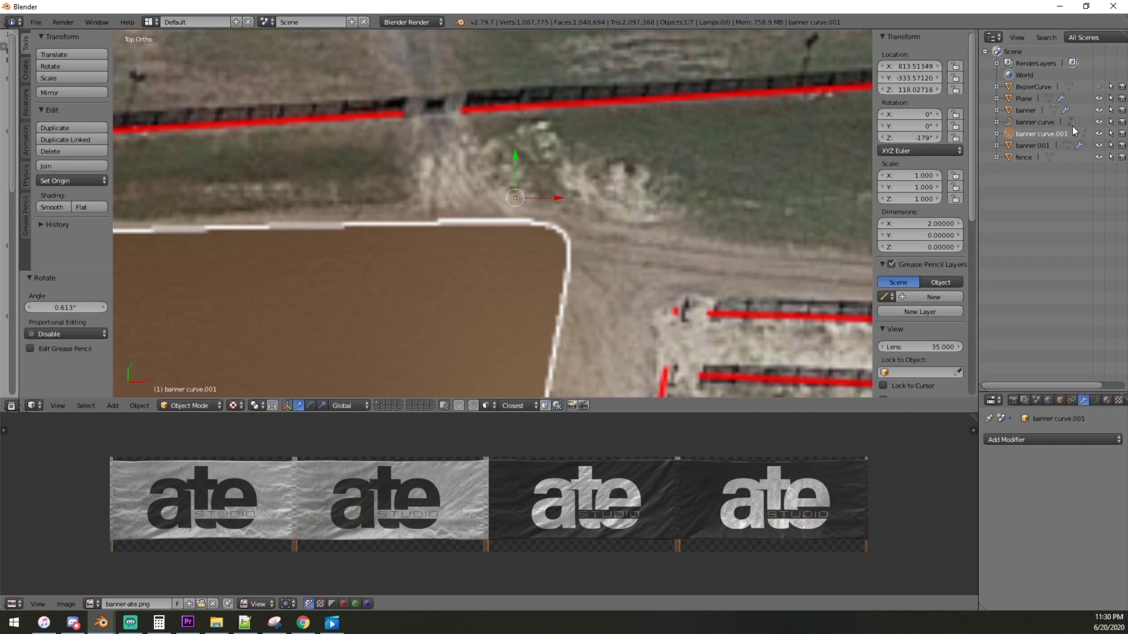
{"action": "key", "text": "Tab"}
{"action": "scroll", "coordinate": [552, 232], "scroll_direction": "up", "scroll_amount": 3}
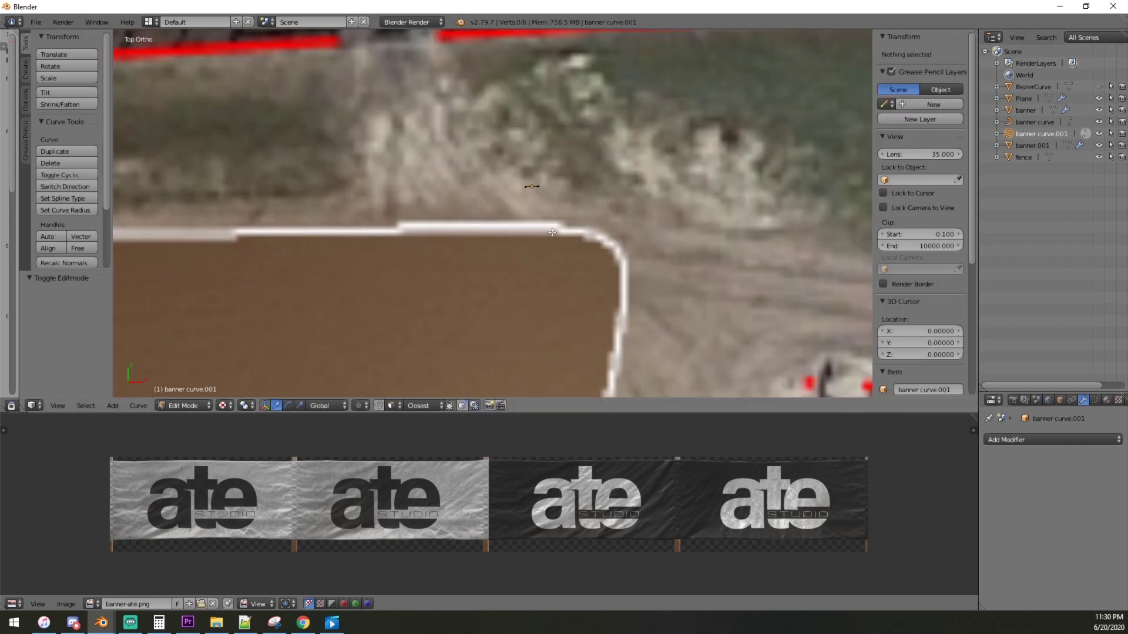
{"action": "left_click", "coordinate": [531, 186]}
{"action": "scroll", "coordinate": [632, 240], "scroll_direction": "down", "scroll_amount": 3}
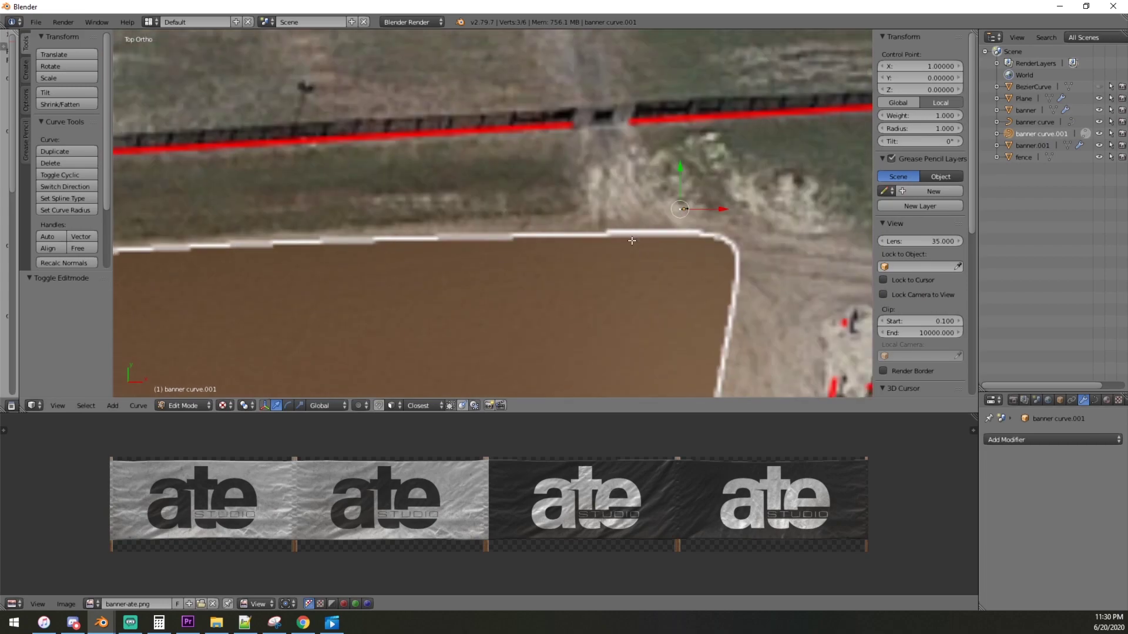
{"action": "middle_click_drag", "start_coordinate": [632, 239], "coordinate": [734, 232], "text": "shift"}
{"action": "scroll", "coordinate": [712, 243], "scroll_direction": "down", "scroll_amount": 2}
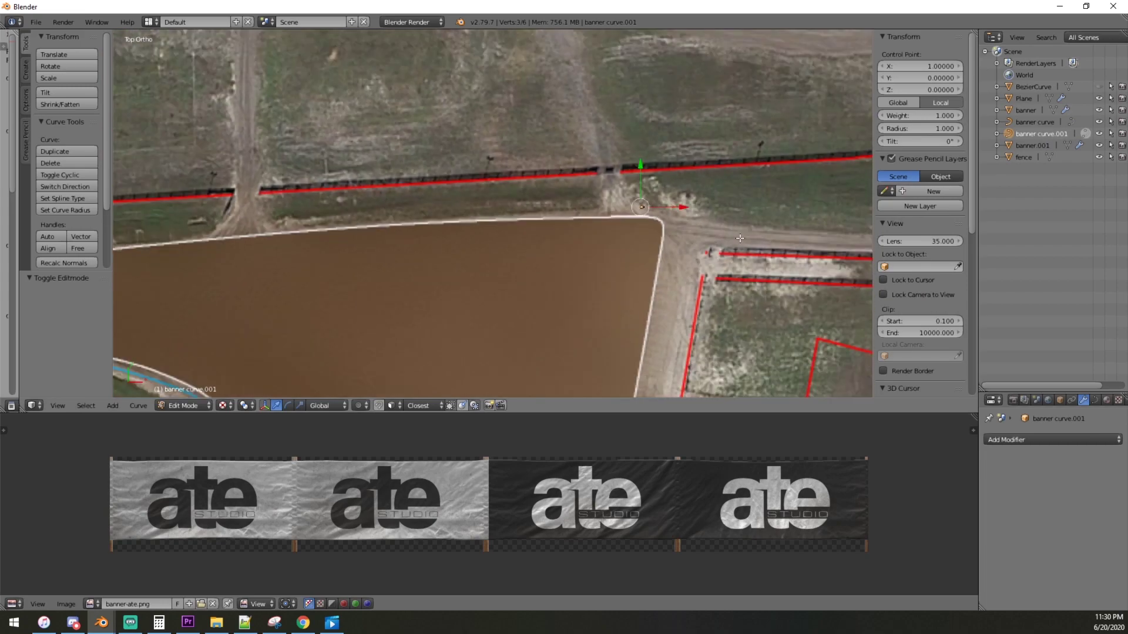
{"action": "key", "text": "g"}
{"action": "left_click", "coordinate": [519, 247]}
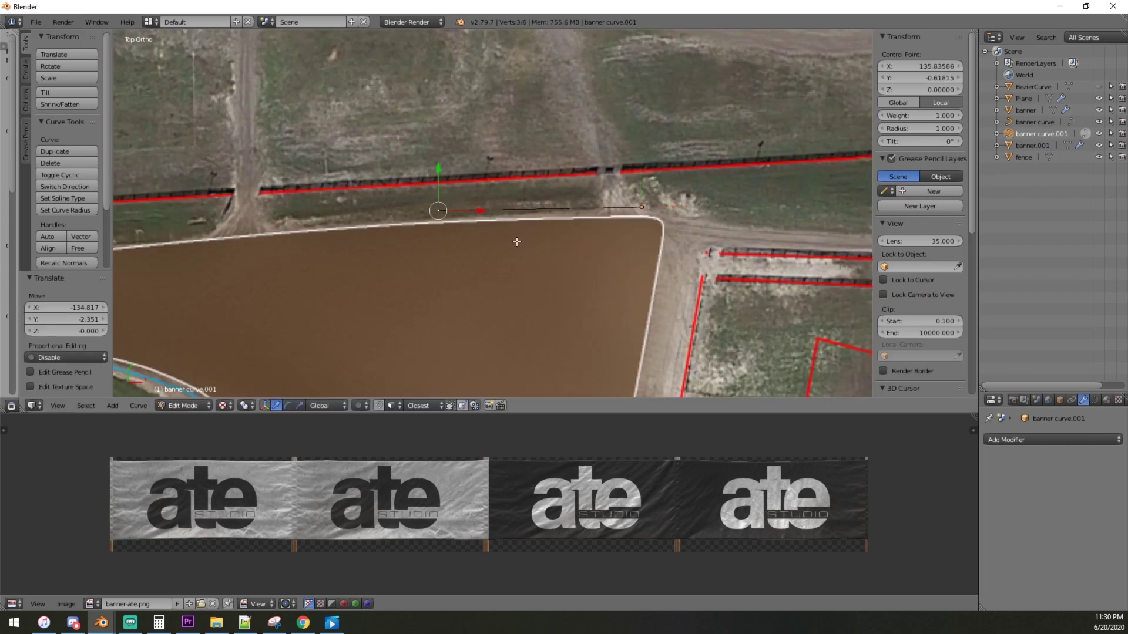
Extrude three more control points from the curve's end along the outer track edge toward the large bend.
{"action": "key", "text": "e"}
{"action": "left_click", "coordinate": [317, 262]}
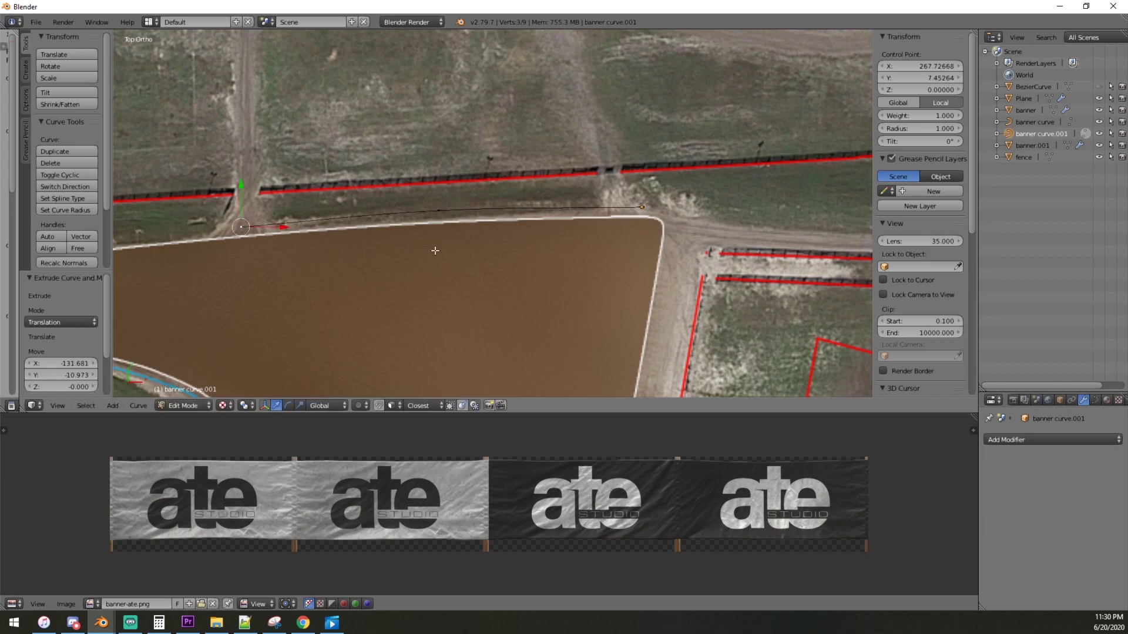
{"action": "middle_click_drag", "start_coordinate": [315, 263], "coordinate": [620, 231], "text": "shift"}
{"action": "key", "text": "e"}
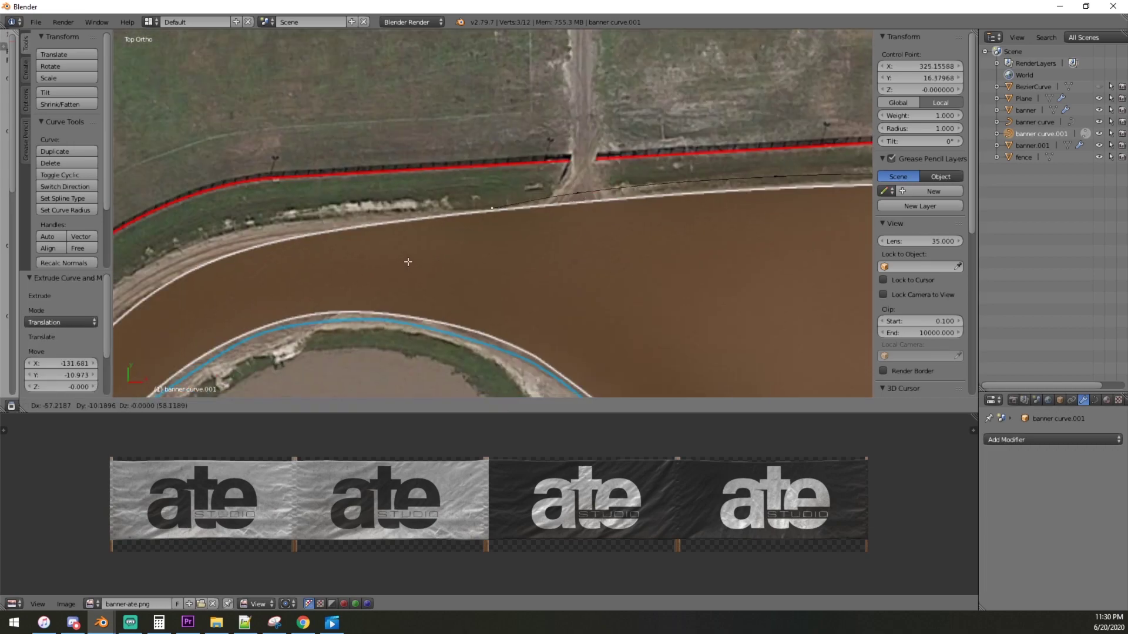
{"action": "left_click", "coordinate": [366, 259]}
{"action": "key", "text": "e"}
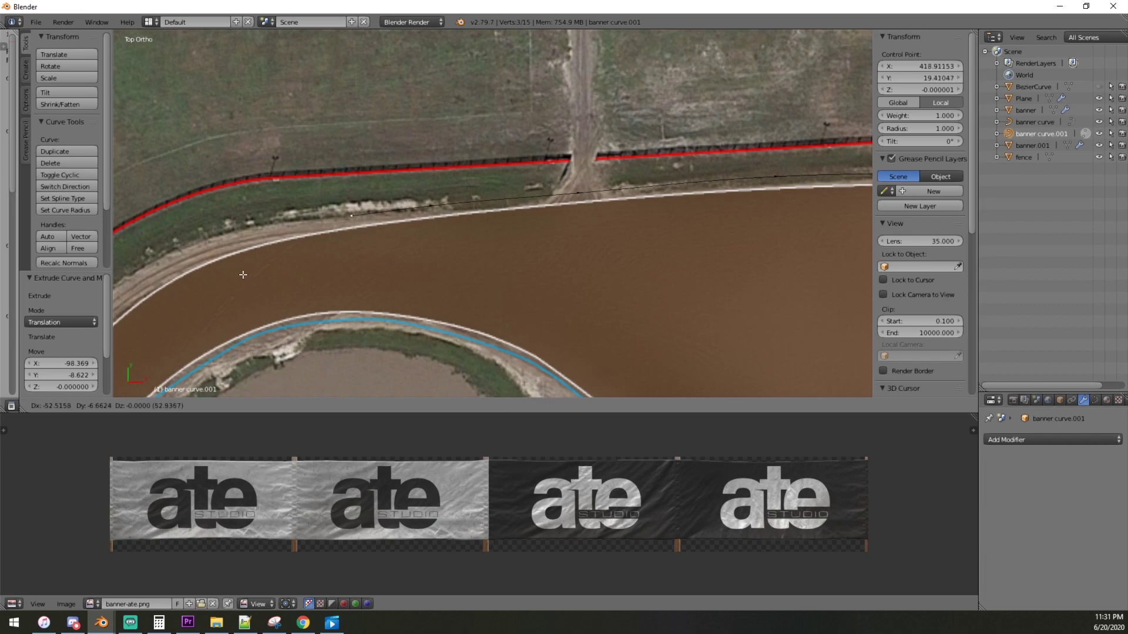
{"action": "left_click", "coordinate": [237, 275]}
Extrude four more control points around the outside of the large bend, following the track edge.
{"action": "middle_click_drag", "start_coordinate": [238, 274], "coordinate": [495, 245], "text": "shift"}
{"action": "key", "text": "e"}
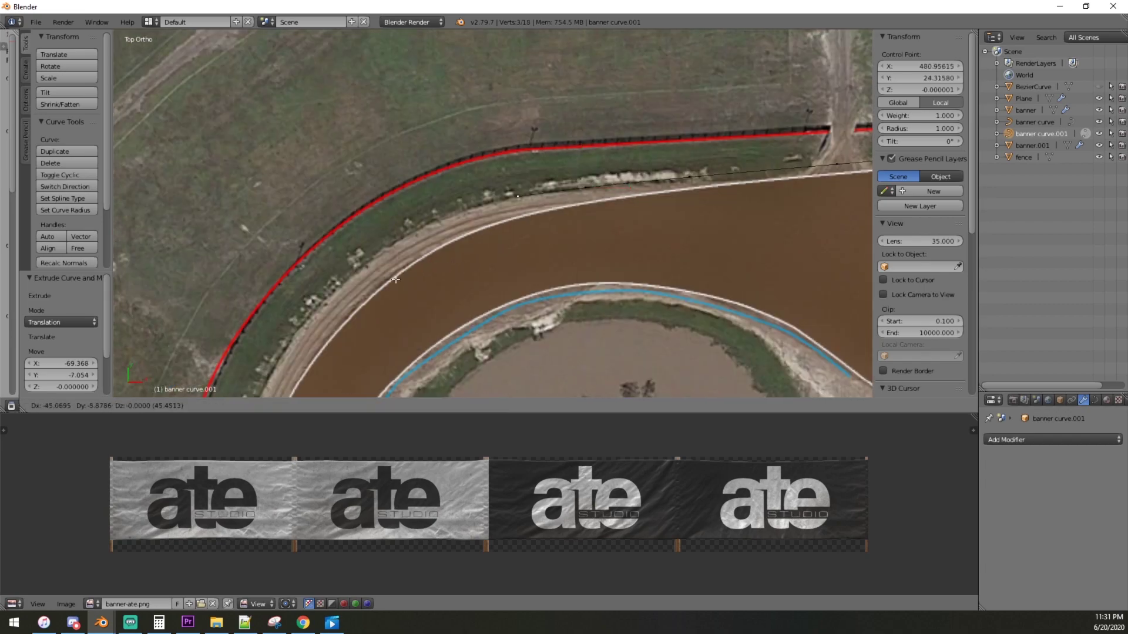
{"action": "left_click", "coordinate": [363, 290]}
{"action": "key", "text": "e"}
{"action": "left_click", "coordinate": [274, 327]}
{"action": "key", "text": "e"}
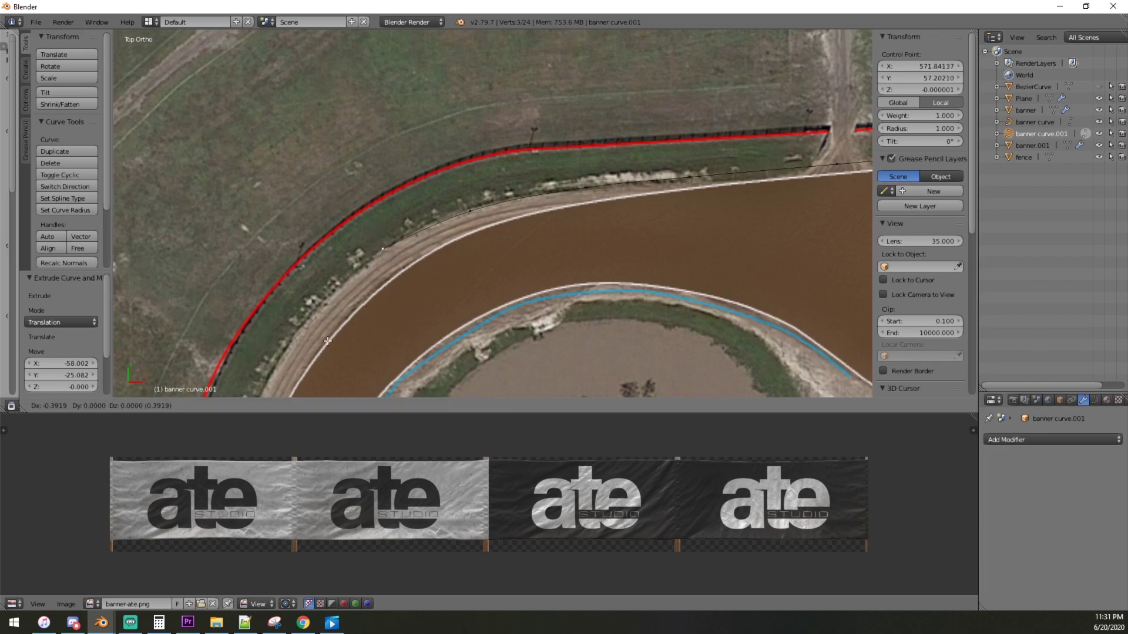
{"action": "left_click", "coordinate": [323, 362]}
{"action": "key", "text": "e"}
{"action": "left_click", "coordinate": [279, 83]}
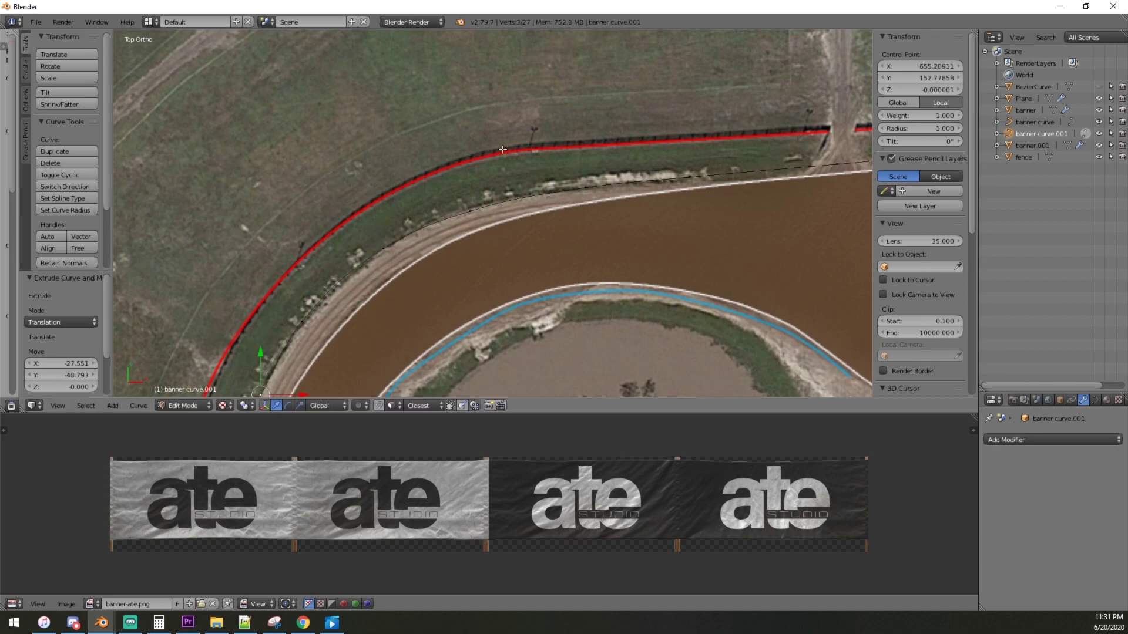
Select the curve's first two control points beside the track corner and subdivide the segment between them.
{"action": "middle_click_drag", "start_coordinate": [720, 217], "coordinate": [400, 211], "text": "shift"}
{"action": "scroll", "coordinate": [541, 223], "scroll_direction": "down", "scroll_amount": 2}
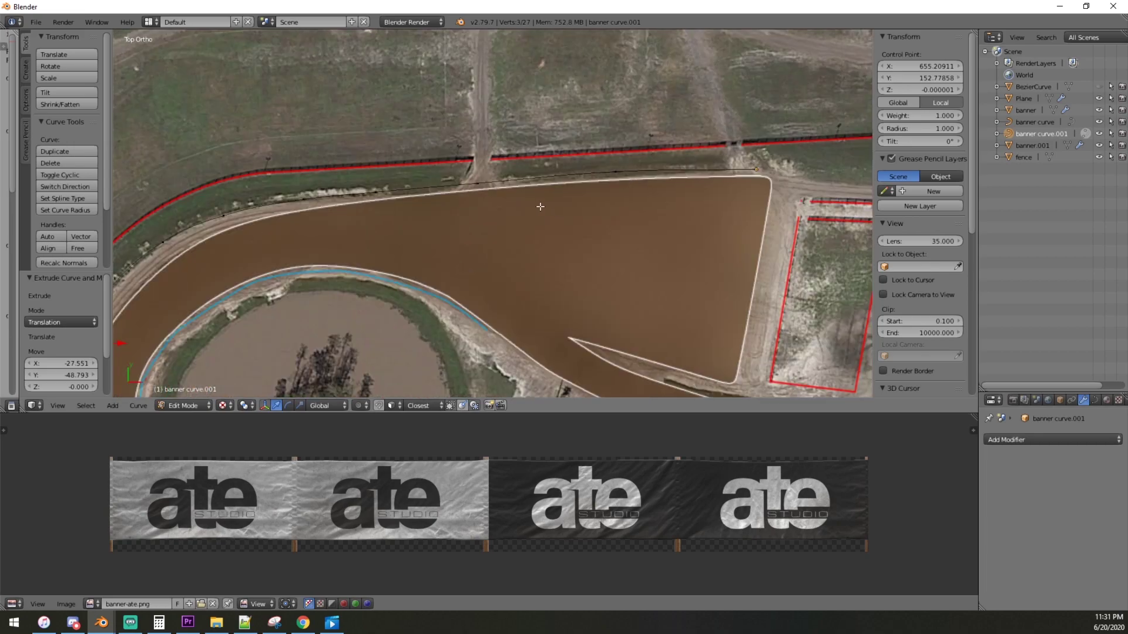
{"action": "key", "text": "a"}
{"action": "key", "text": "a"}
{"action": "middle_click_drag", "start_coordinate": [541, 206], "coordinate": [637, 221], "text": "shift"}
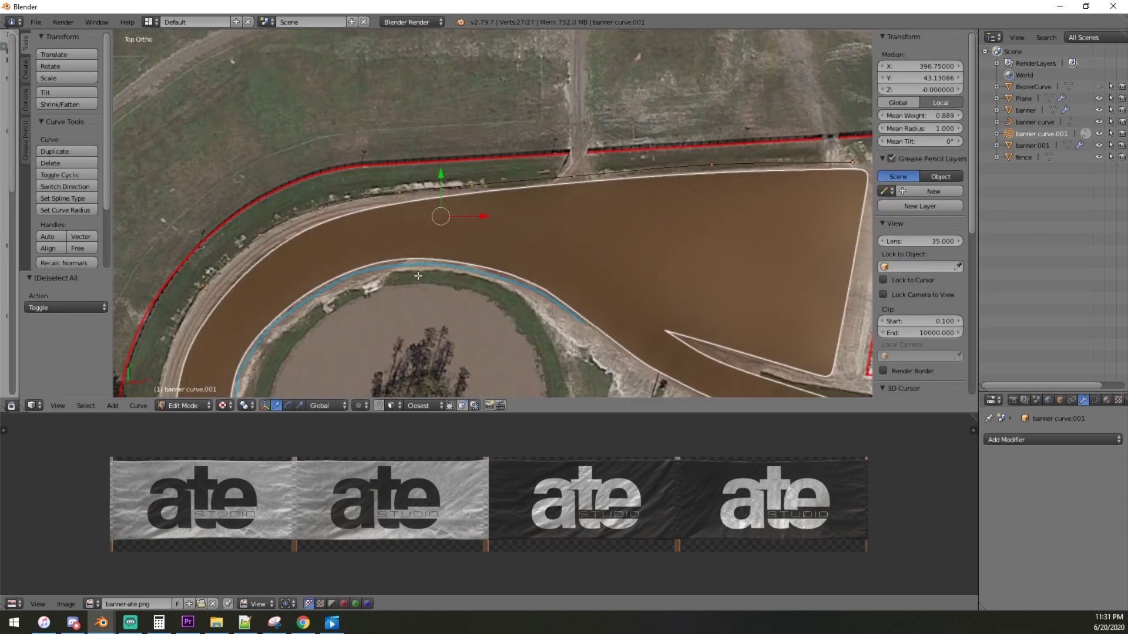
{"action": "scroll", "coordinate": [417, 272], "scroll_direction": "down", "scroll_amount": 1}
{"action": "middle_click_drag", "start_coordinate": [409, 214], "coordinate": [401, 142], "text": "shift"}
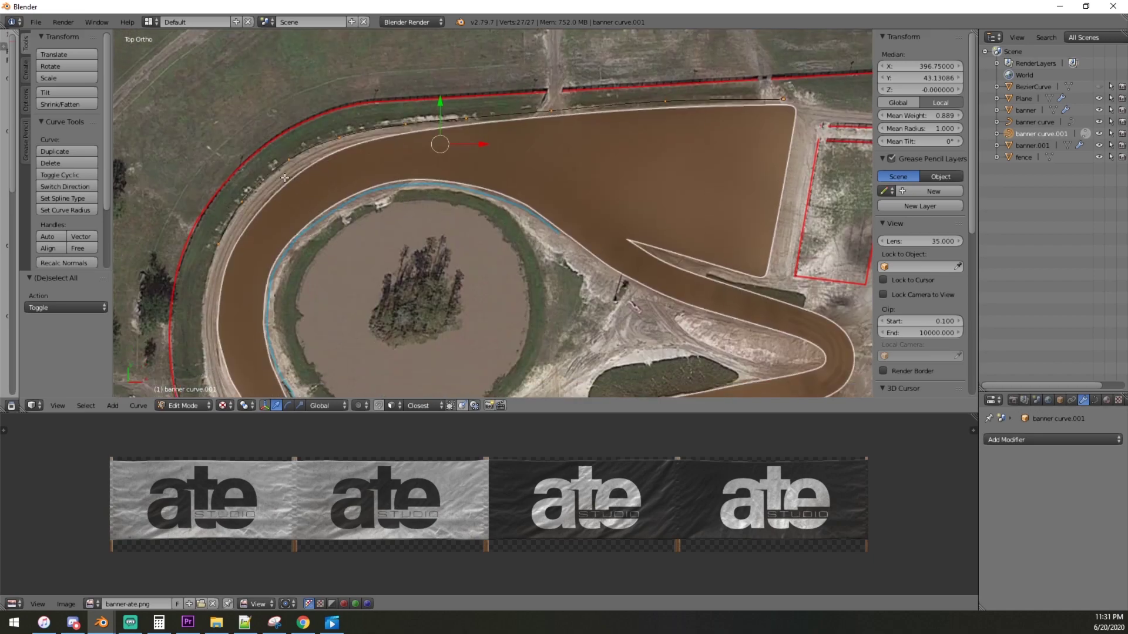
{"action": "middle_click_drag", "start_coordinate": [566, 105], "coordinate": [438, 152], "text": "shift"}
{"action": "right_click", "coordinate": [655, 145]}
{"action": "right_click", "coordinate": [537, 149], "text": "shift"}
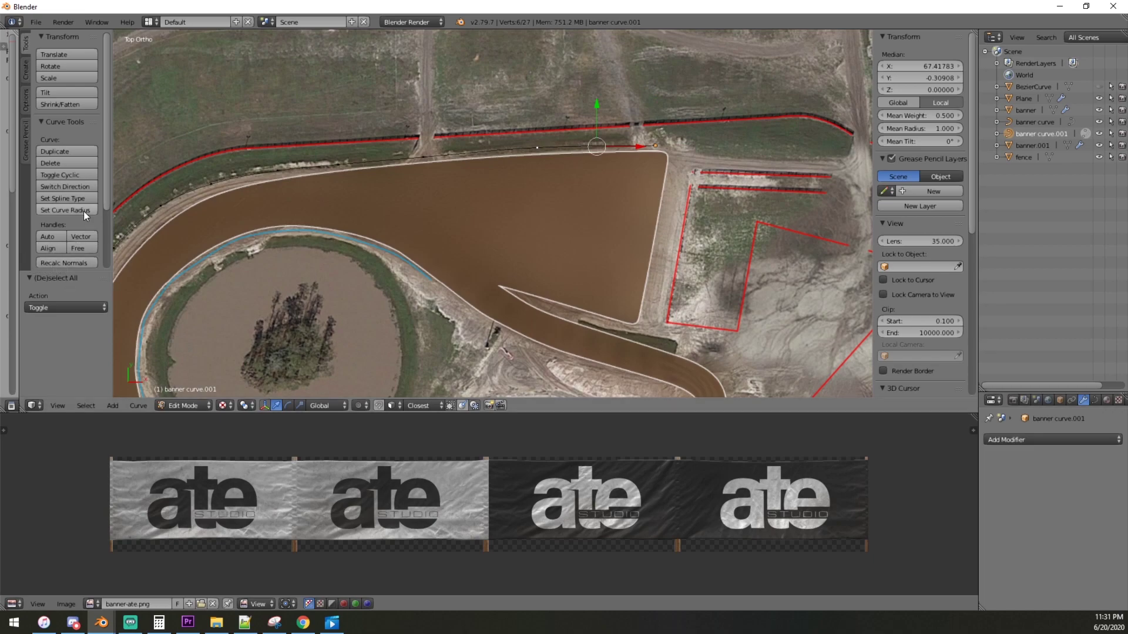
{"action": "scroll", "coordinate": [75, 190], "scroll_direction": "down", "scroll_amount": 2}
{"action": "scroll", "coordinate": [58, 220], "scroll_direction": "down", "scroll_amount": 1}
{"action": "left_click", "coordinate": [58, 221]}
Select both end points of the next original long curve segment and subdivide it once.
{"action": "middle_click_drag", "start_coordinate": [506, 170], "coordinate": [538, 201], "text": "shift"}
{"action": "key", "text": "a"}
{"action": "right_click", "coordinate": [571, 180]}
{"action": "right_click", "coordinate": [457, 190], "text": "shift"}
{"action": "left_click", "coordinate": [57, 223]}
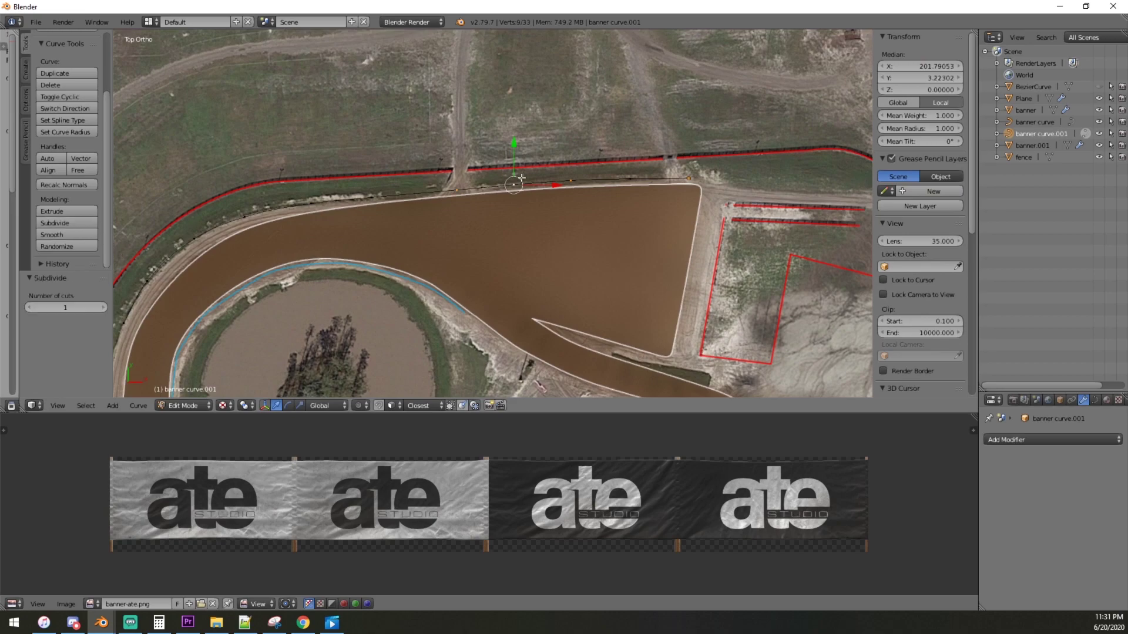
Select all control points of the curve and subdivide the whole curve five times.
{"action": "key", "text": "a"}
{"action": "key", "text": "a"}
{"action": "middle_click_drag", "start_coordinate": [339, 238], "coordinate": [343, 149], "text": "shift"}
{"action": "left_click", "coordinate": [80, 222]}
{"action": "left_click", "coordinate": [79, 222]}
{"action": "left_click", "coordinate": [80, 221]}
{"action": "left_click", "coordinate": [80, 222]}
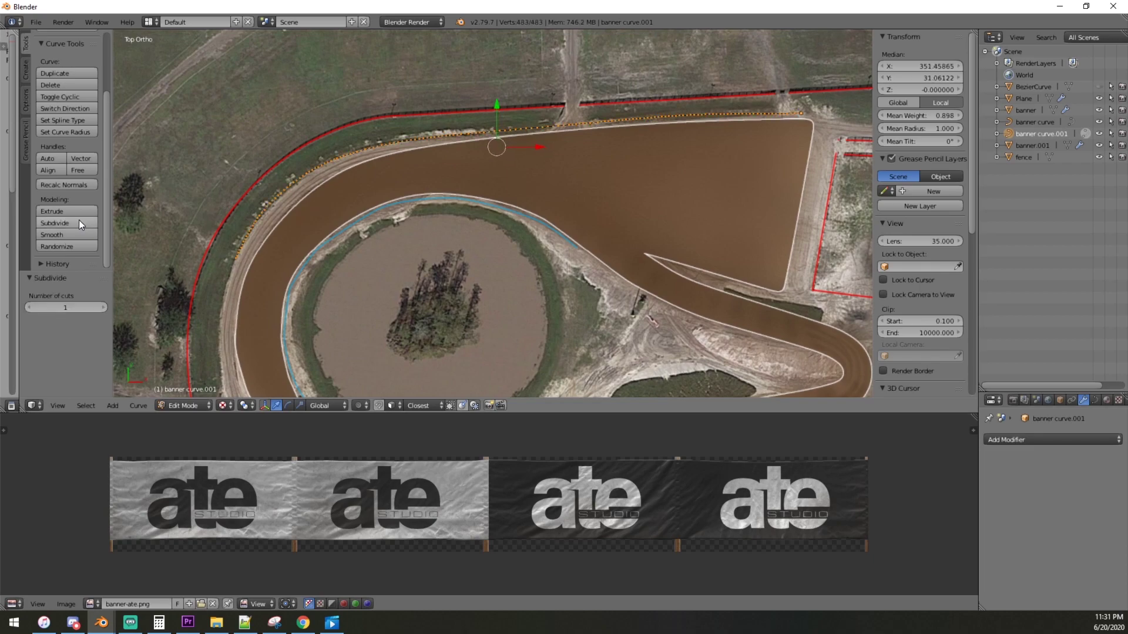
{"action": "left_click", "coordinate": [79, 223]}
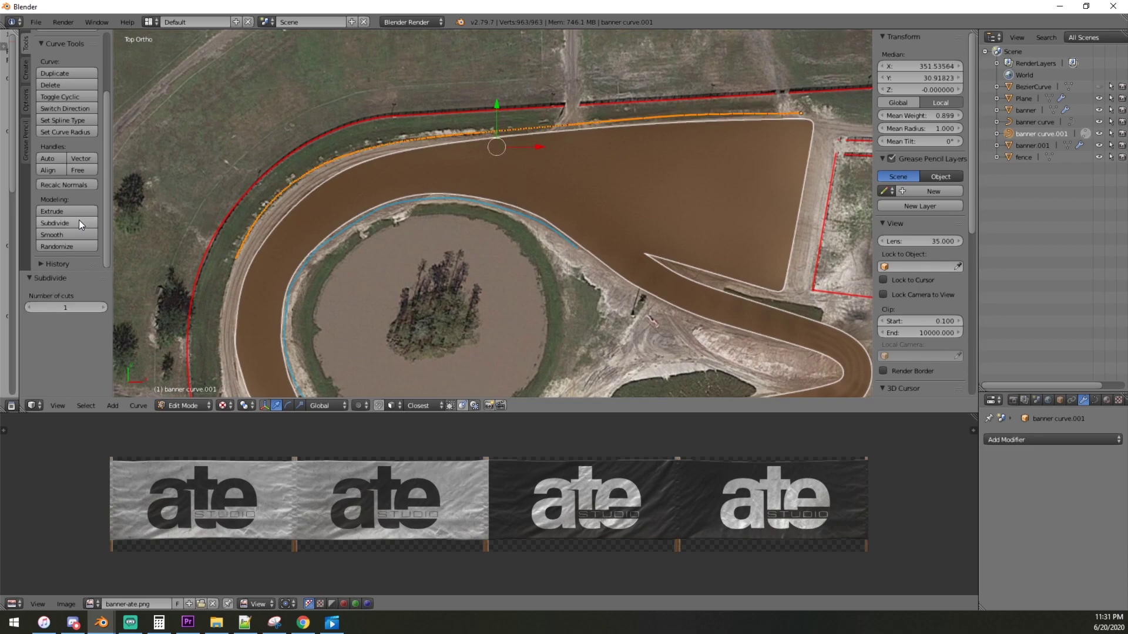
Examine the arrayed banners along the subdivided curve up close and return to the top view.
{"action": "middle_click_drag", "start_coordinate": [437, 216], "coordinate": [745, 111]}
{"action": "scroll", "coordinate": [642, 225], "scroll_direction": "up", "scroll_amount": 10}
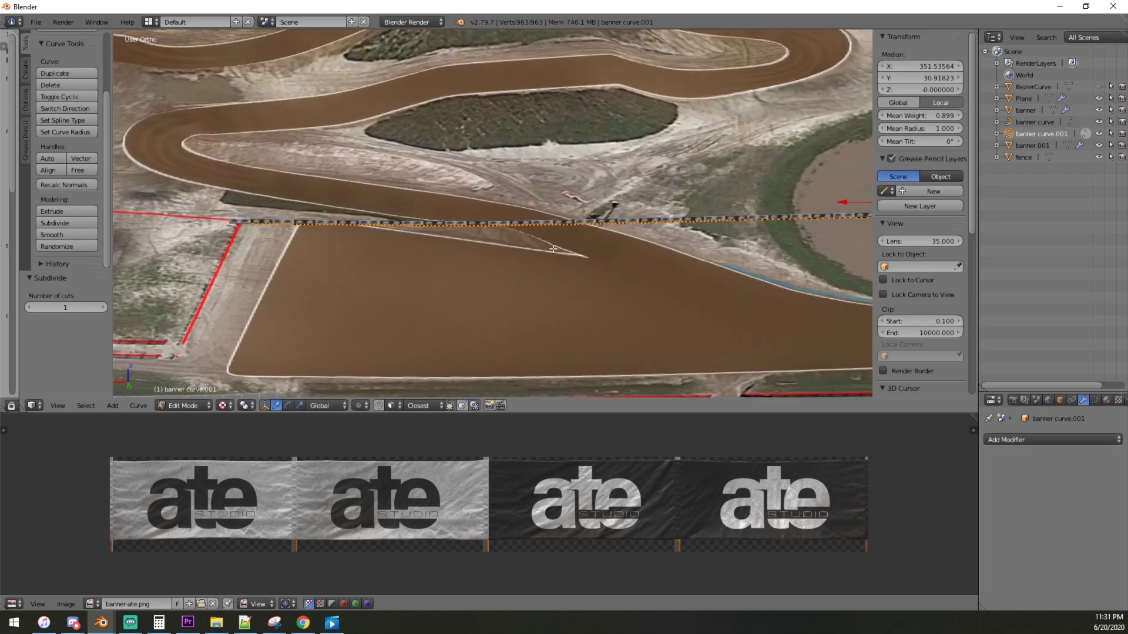
{"action": "scroll", "coordinate": [642, 225], "scroll_direction": "up", "scroll_amount": 4}
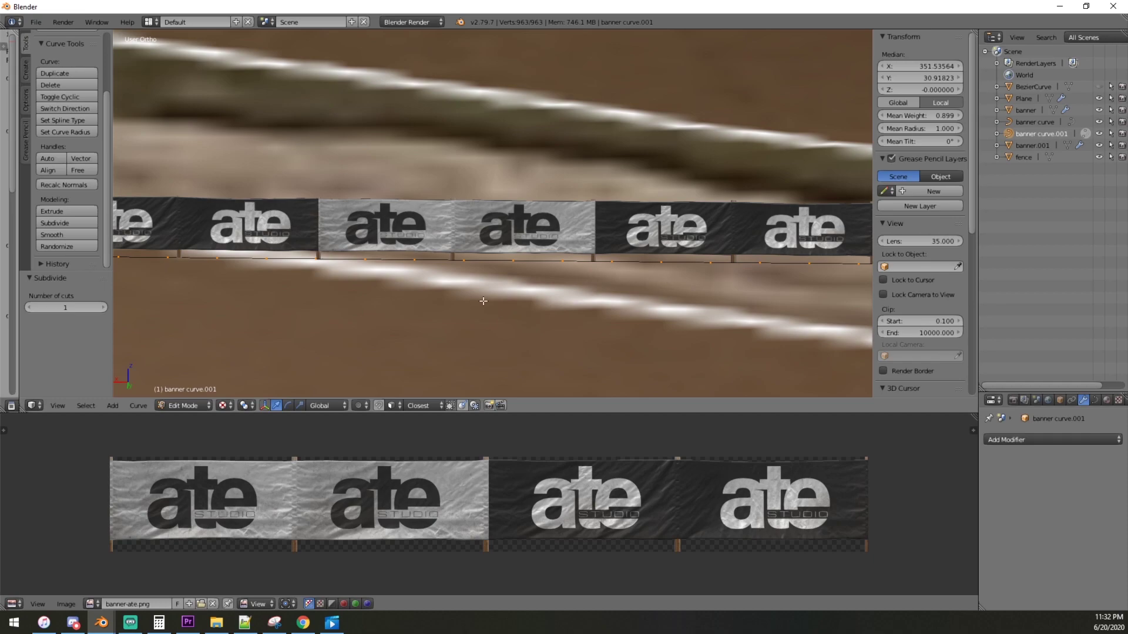
{"action": "scroll", "coordinate": [481, 302], "scroll_direction": "down", "scroll_amount": 1}
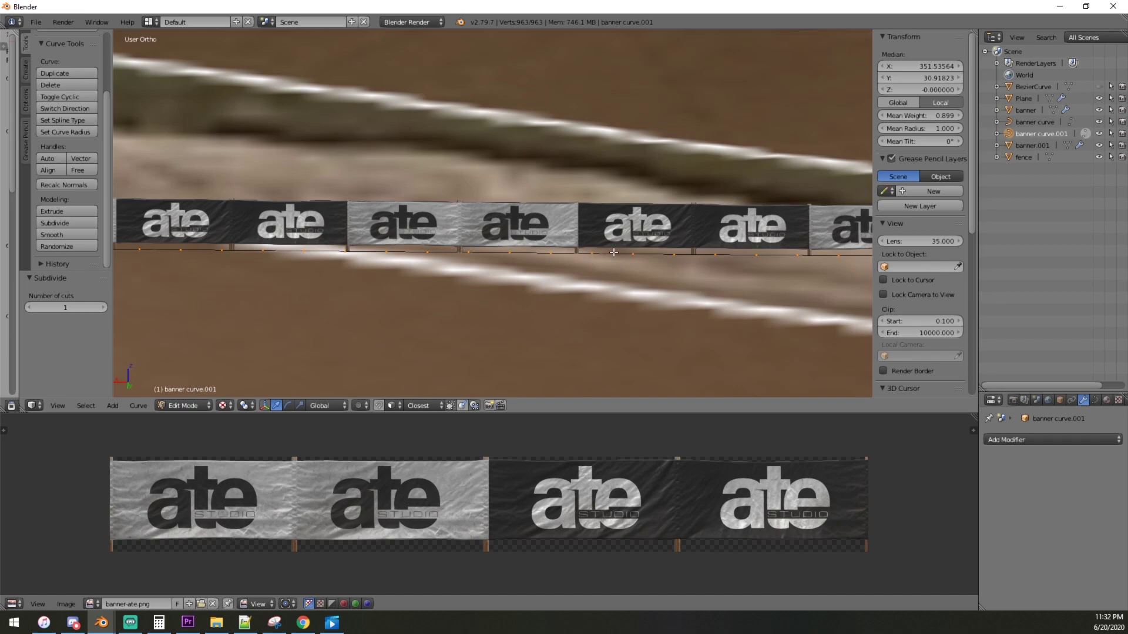
{"action": "key", "text": "KP_7"}
{"action": "scroll", "coordinate": [555, 254], "scroll_direction": "down", "scroll_amount": 8}
{"action": "scroll", "coordinate": [573, 252], "scroll_direction": "up", "scroll_amount": 1}
{"action": "middle_click_drag", "start_coordinate": [446, 187], "coordinate": [592, 285], "text": "shift"}
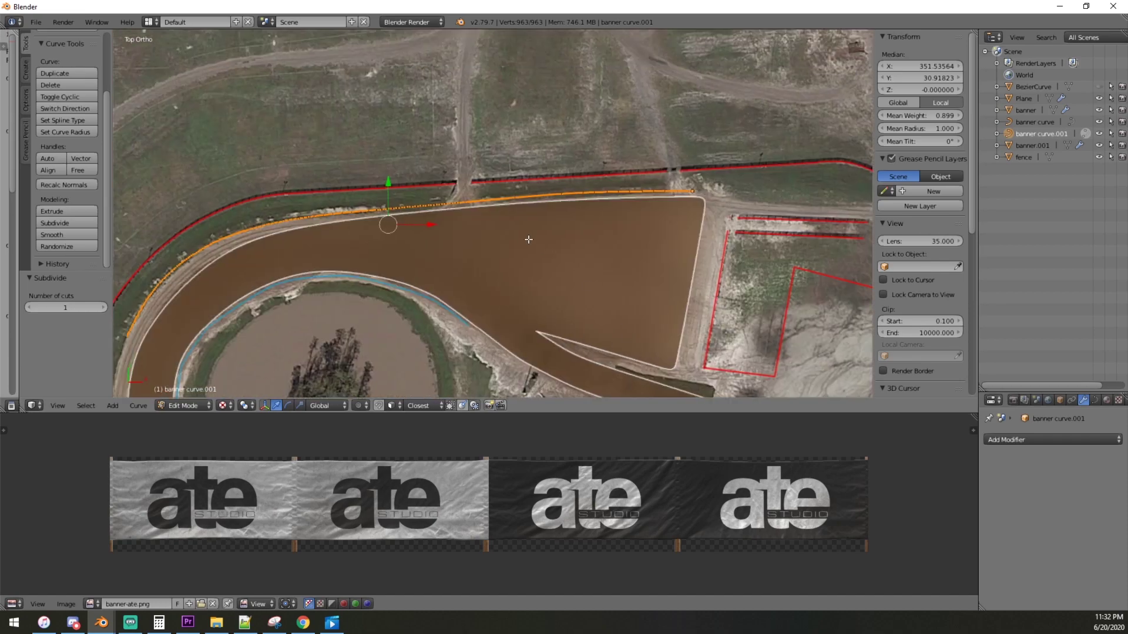
Turn on snapping in Edit Mode and snap all the curve's control points down onto the terrain.
{"action": "key", "text": "Tab"}
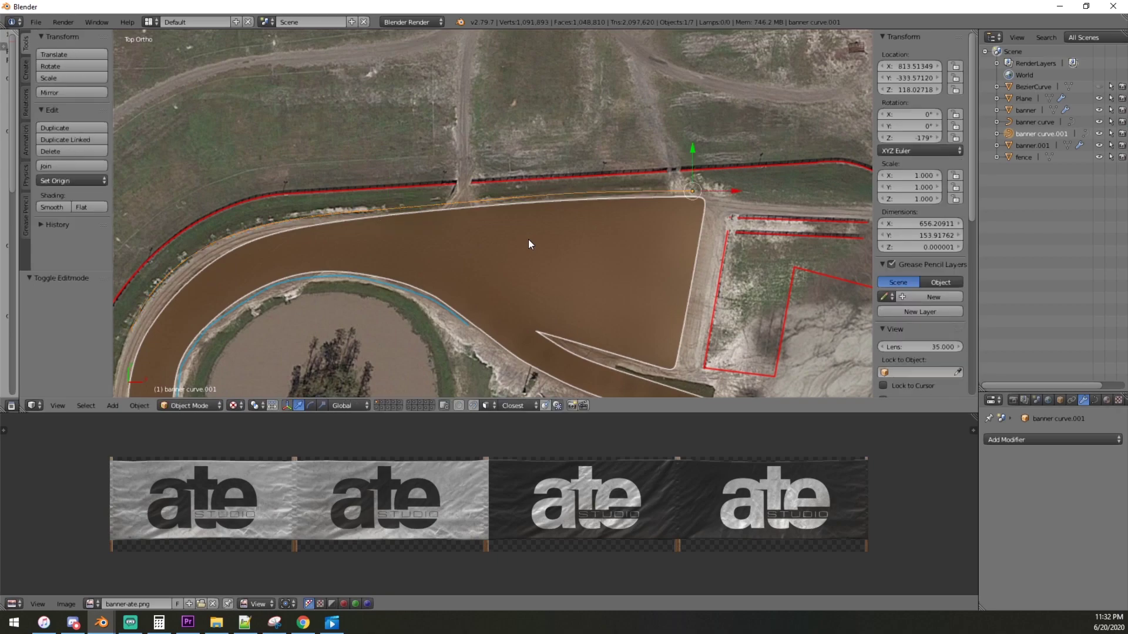
{"action": "key", "text": "Tab"}
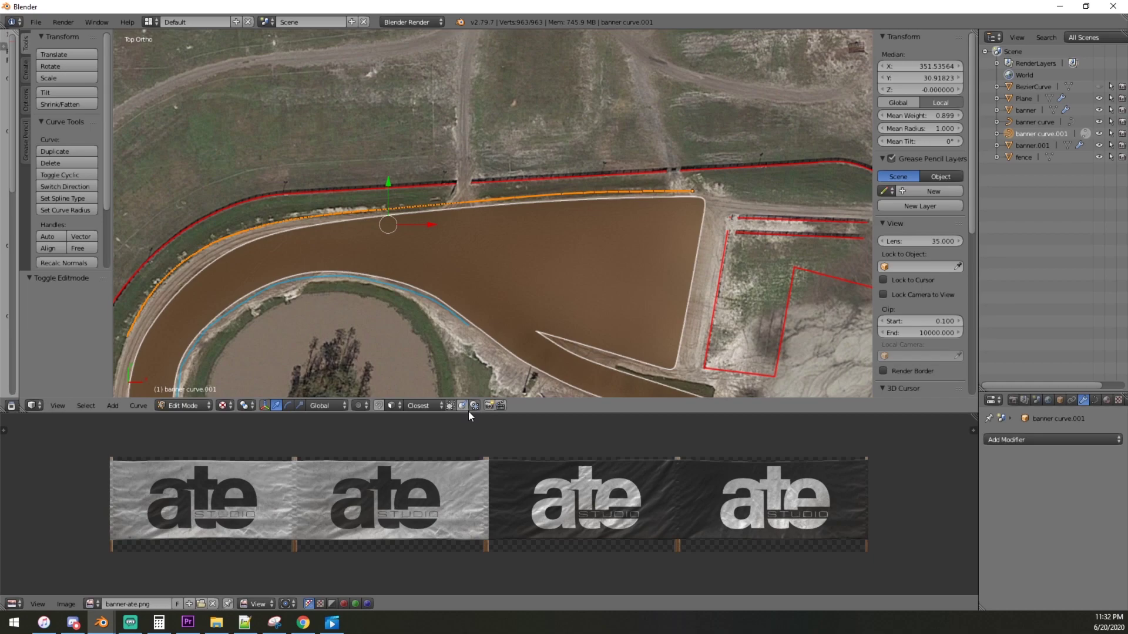
{"action": "left_click", "coordinate": [379, 405]}
{"action": "middle_click_drag", "start_coordinate": [435, 265], "coordinate": [507, 222], "text": "shift"}
{"action": "key", "text": "g"}
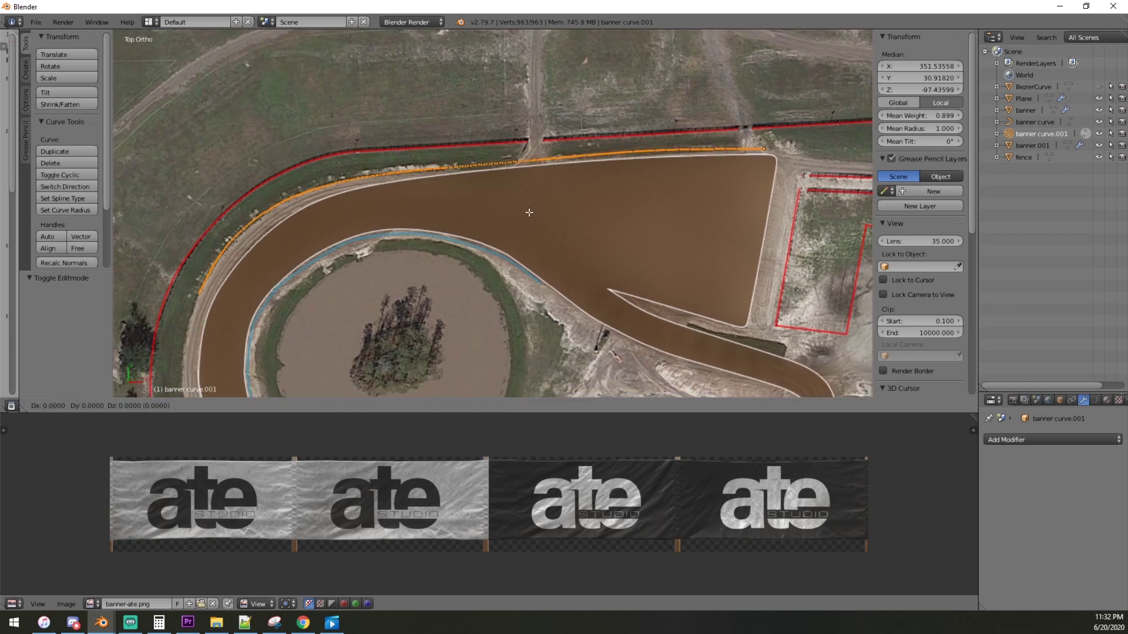
{"action": "left_click", "coordinate": [529, 212]}
Leave Edit Mode and inspect how the banners follow the terrain along the track edge.
{"action": "middle_click_drag", "start_coordinate": [552, 240], "coordinate": [583, 213]}
{"action": "scroll", "coordinate": [556, 255], "scroll_direction": "down", "scroll_amount": 1}
{"action": "scroll", "coordinate": [564, 261], "scroll_direction": "up", "scroll_amount": 3}
{"action": "scroll", "coordinate": [611, 241], "scroll_direction": "down", "scroll_amount": 3}
{"action": "key", "text": "Tab"}
{"action": "scroll", "coordinate": [583, 212], "scroll_direction": "up", "scroll_amount": 5}
{"action": "scroll", "coordinate": [498, 297], "scroll_direction": "up", "scroll_amount": 5, "text": "shift"}
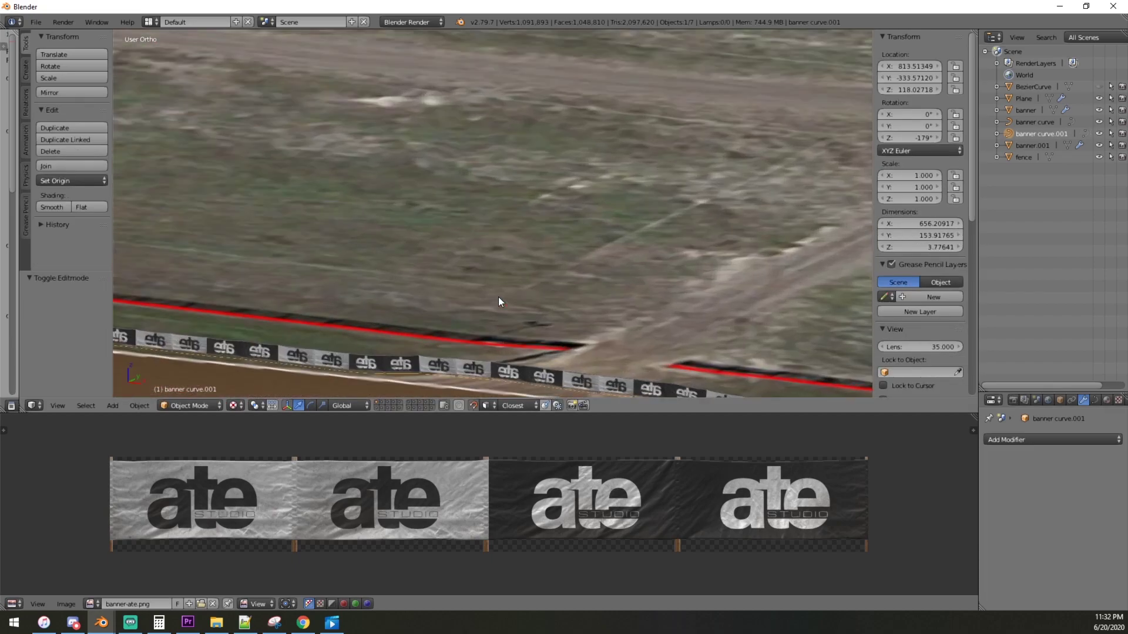
Inspect the banner fence along the track edge and return to the top view to look over the track layout.
{"action": "scroll", "coordinate": [695, 196], "scroll_direction": "down", "scroll_amount": 6, "text": "shift"}
{"action": "middle_click_drag", "start_coordinate": [859, 217], "coordinate": [422, 231]}
{"action": "scroll", "coordinate": [678, 221], "scroll_direction": "down", "scroll_amount": 5}
{"action": "middle_click_drag", "start_coordinate": [566, 249], "coordinate": [649, 240]}
{"action": "scroll", "coordinate": [654, 237], "scroll_direction": "down", "scroll_amount": 2}
{"action": "key", "text": "KP_7"}
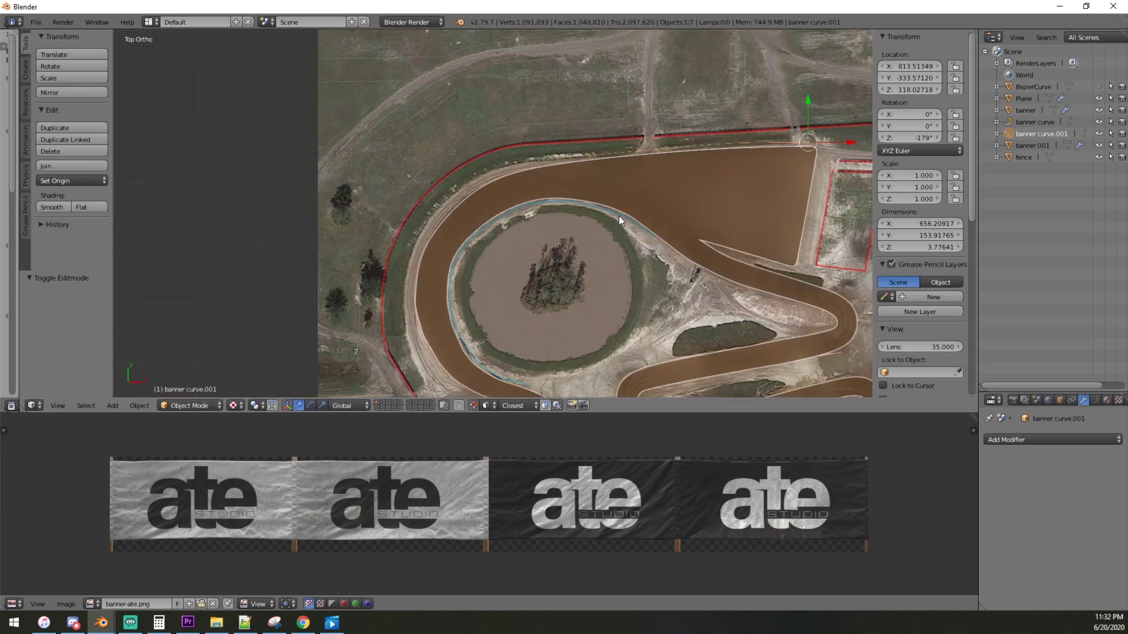
{"action": "scroll", "coordinate": [583, 197], "scroll_direction": "down", "scroll_amount": 5}
{"action": "scroll", "coordinate": [617, 210], "scroll_direction": "up", "scroll_amount": 5}
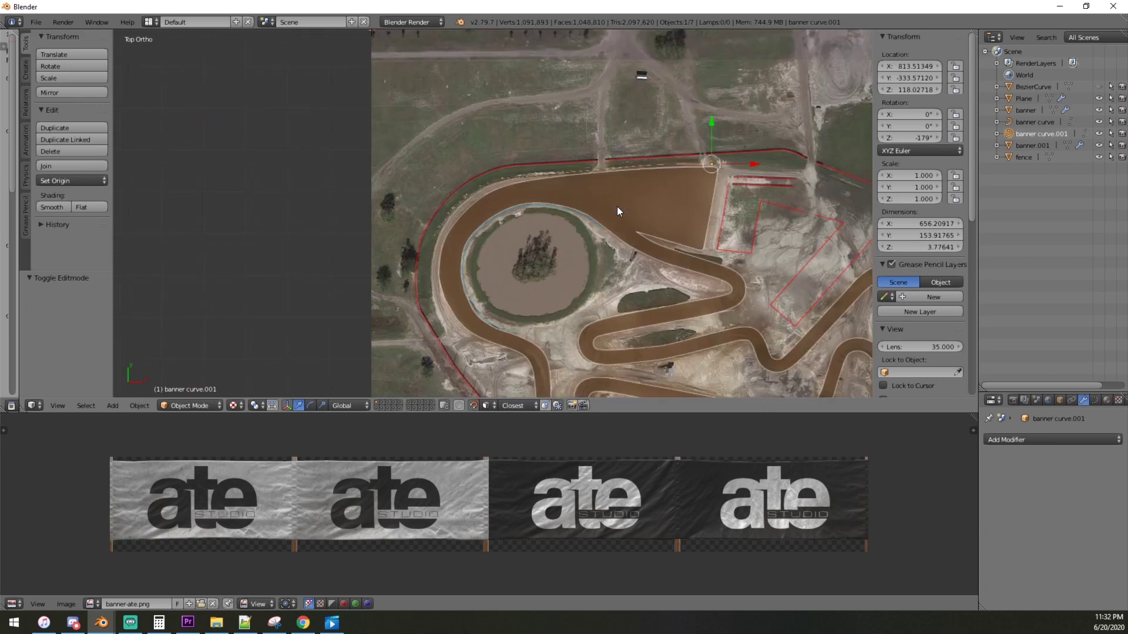
{"action": "middle_click_drag", "start_coordinate": [730, 152], "coordinate": [612, 211], "text": "shift"}
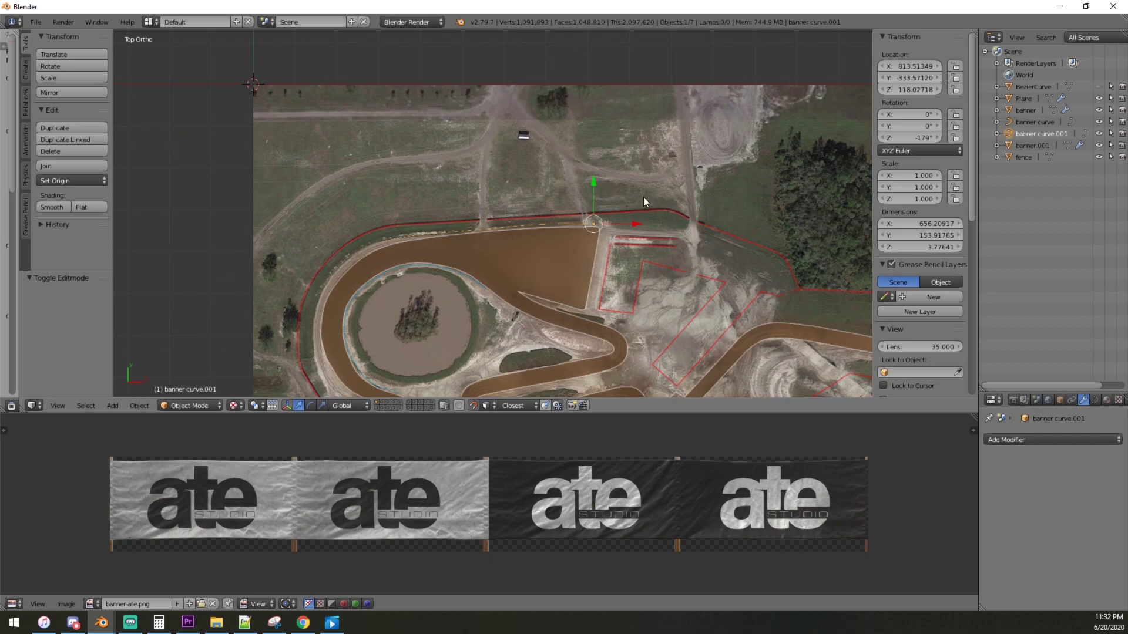
Duplicate the original banner together with its curve and place the copies over the track area.
{"action": "left_click", "coordinate": [1028, 120]}
{"action": "left_click", "coordinate": [1026, 111], "text": "ctrl"}
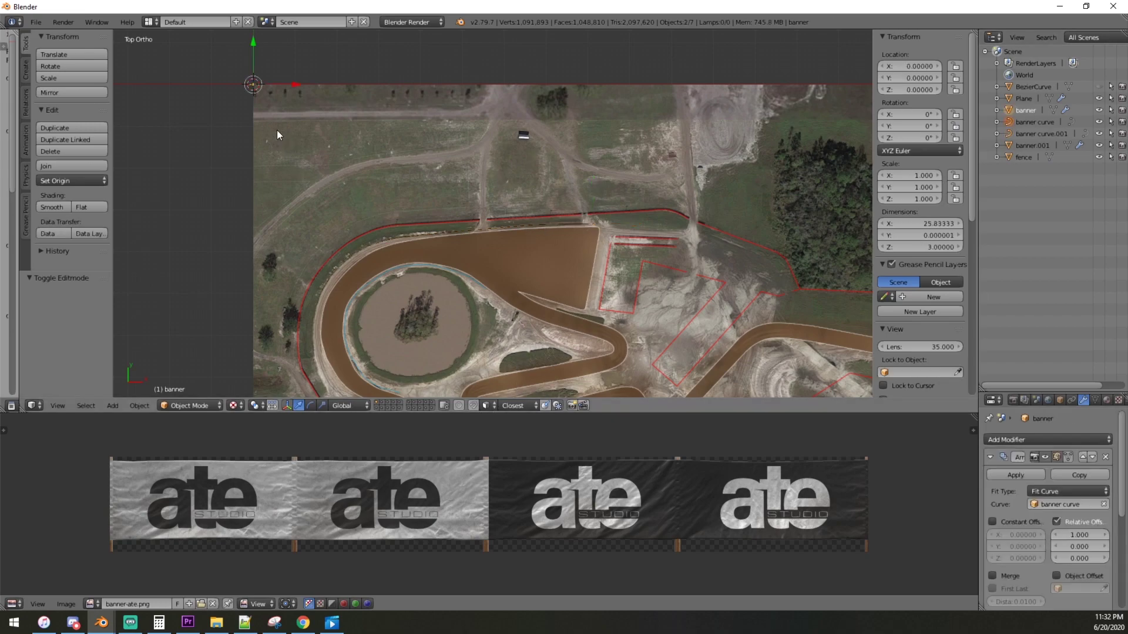
{"action": "key", "text": "shift+d"}
{"action": "left_click", "coordinate": [540, 312]}
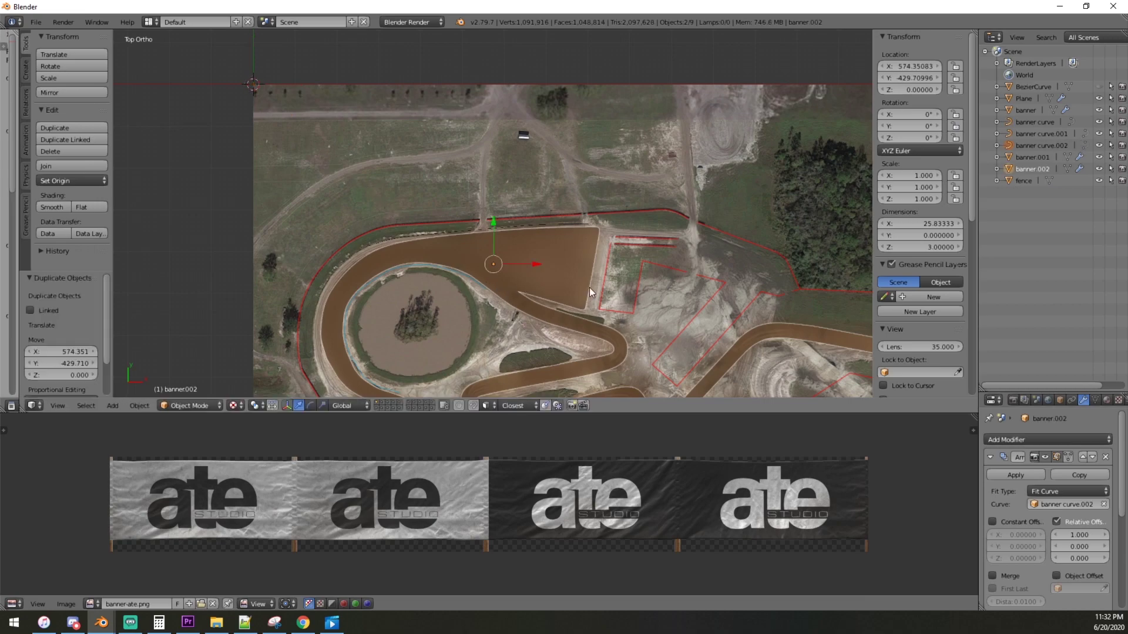
Move the duplicated banner and curve beside the track's inner edge near the hairpin, using solid viewport shading.
{"action": "middle_click_drag", "start_coordinate": [664, 332], "coordinate": [588, 206], "text": "shift"}
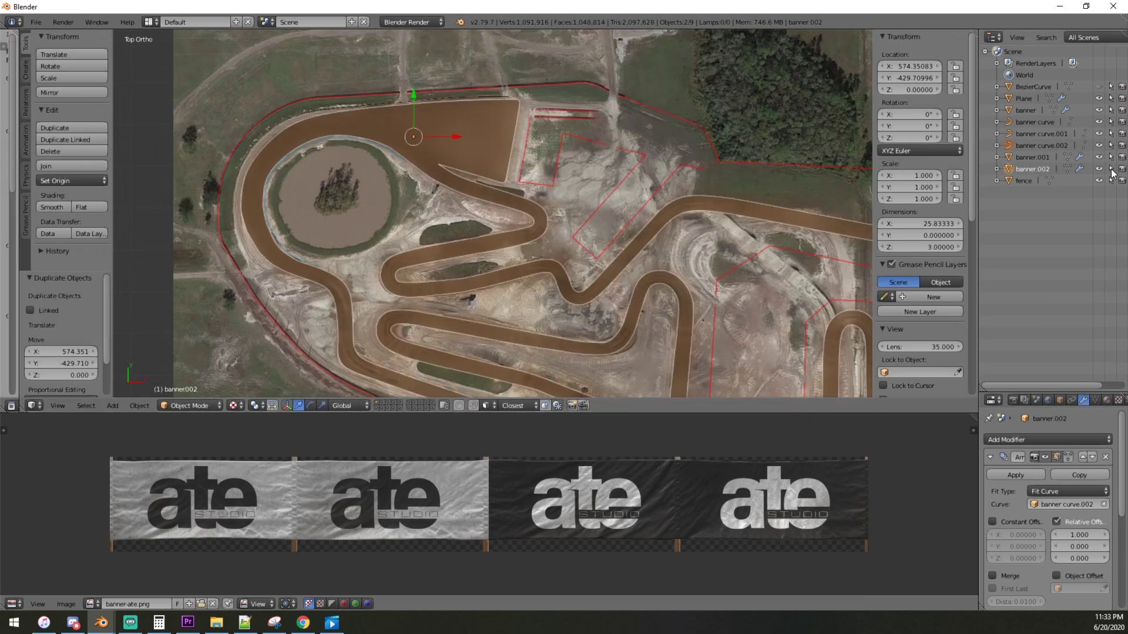
{"action": "key", "text": "g"}
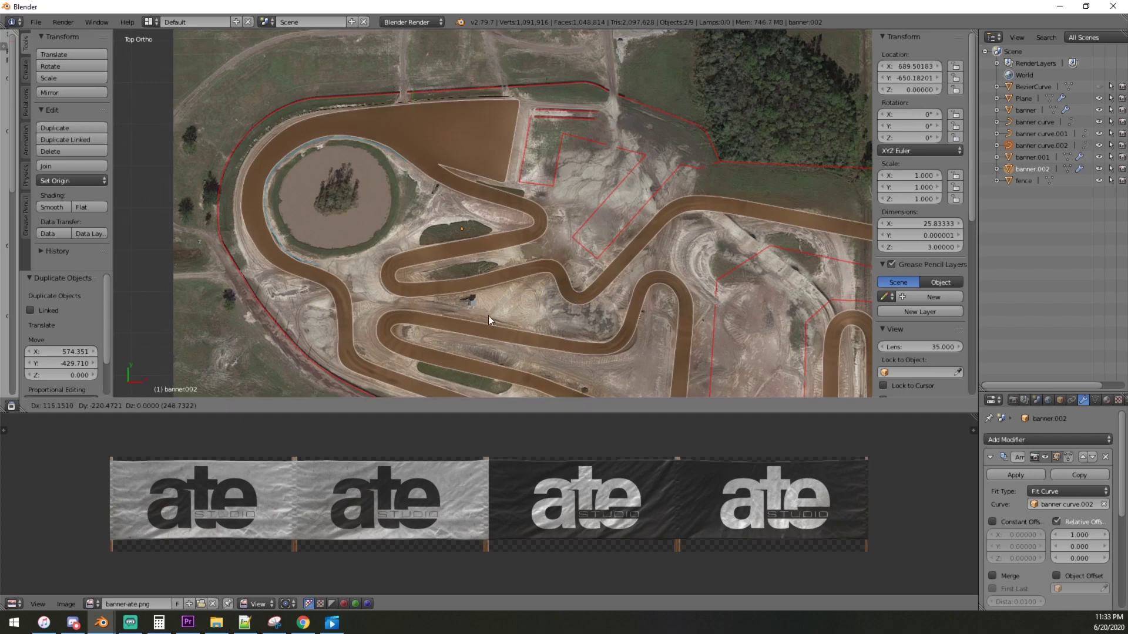
{"action": "left_click", "coordinate": [522, 333]}
{"action": "key", "text": "alt+z"}
{"action": "scroll", "coordinate": [623, 299], "scroll_direction": "up", "scroll_amount": 3}
{"action": "key", "text": "g"}
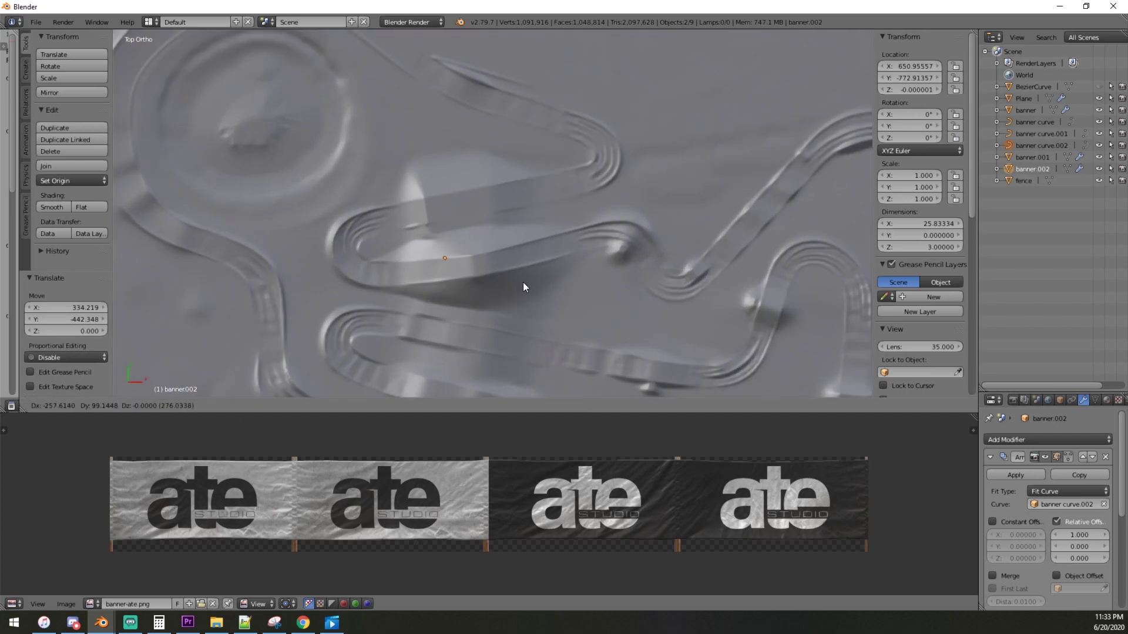
{"action": "left_click", "coordinate": [524, 285]}
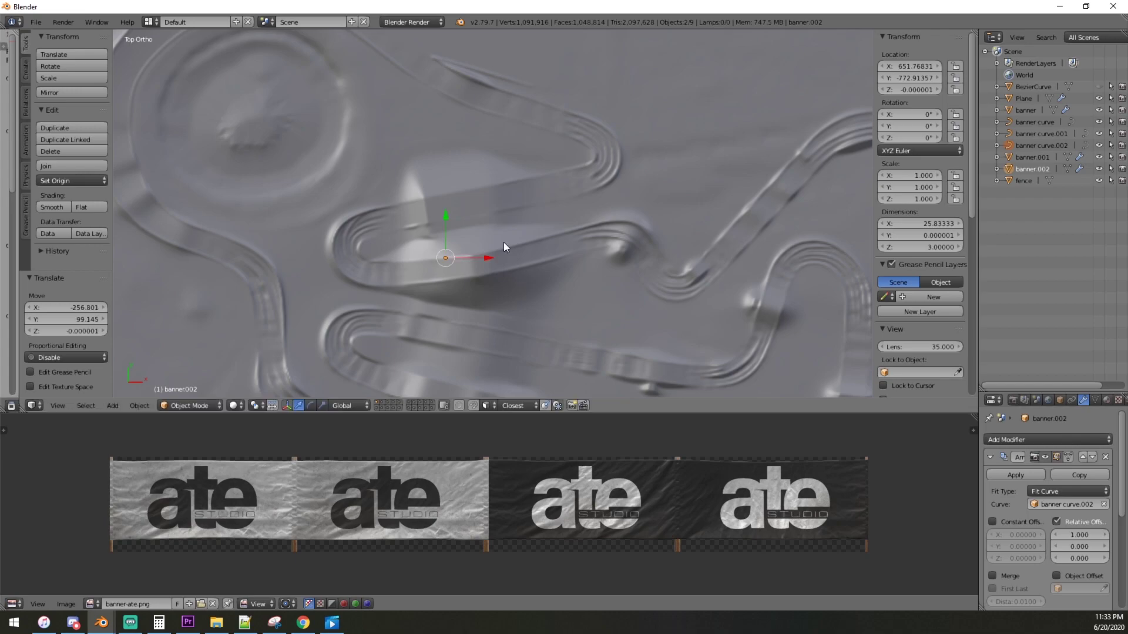
{"action": "scroll", "coordinate": [500, 281], "scroll_direction": "up", "scroll_amount": 2}
{"action": "key", "text": "g"}
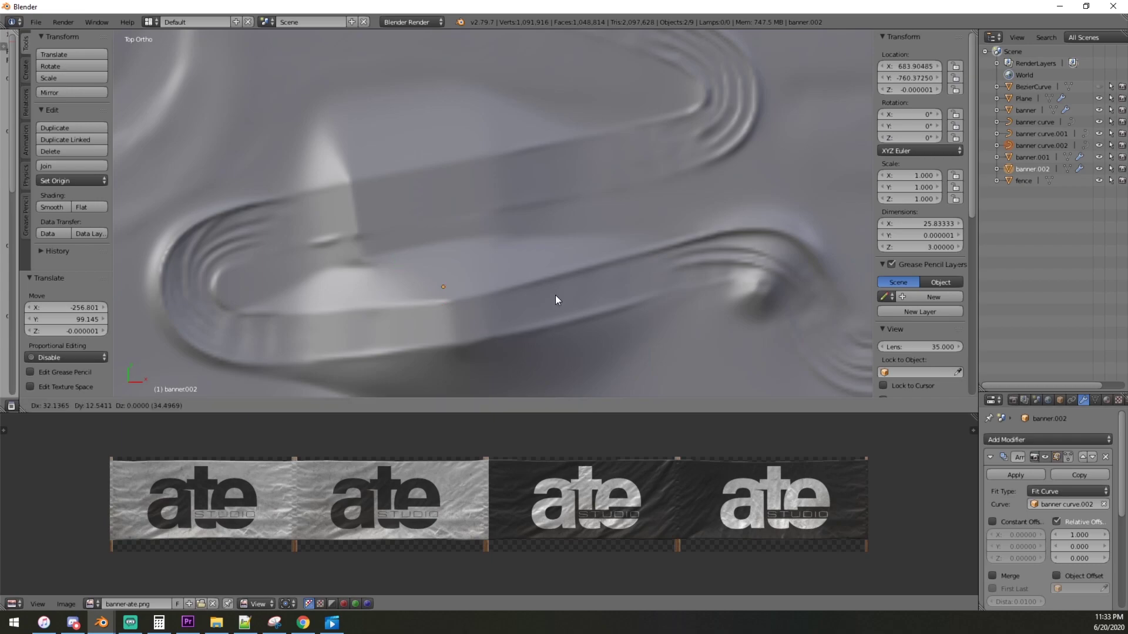
{"action": "left_click", "coordinate": [775, 264]}
Raise the duplicated banner and curve along Z by about 140.6 units to terrain height.
{"action": "middle_click_drag", "start_coordinate": [706, 311], "coordinate": [700, 192]}
{"action": "middle_click_drag", "start_coordinate": [700, 261], "coordinate": [636, 278]}
{"action": "scroll", "coordinate": [643, 277], "scroll_direction": "down", "scroll_amount": 4}
{"action": "key", "text": "g"}
{"action": "key", "text": "z"}
{"action": "left_click", "coordinate": [671, 195]}
{"action": "middle_click_drag", "start_coordinate": [671, 195], "coordinate": [666, 209]}
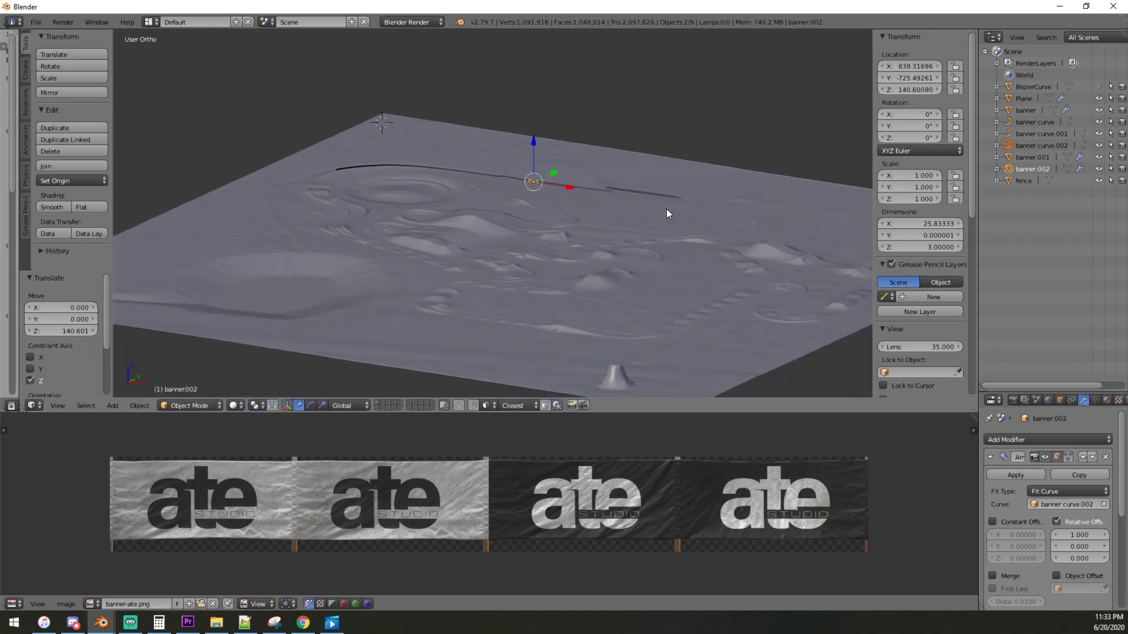
Rotate the duplicated banner and curve by 165° to align with the track edge, and switch the viewport to textured shading.
{"action": "key", "text": "KP_7"}
{"action": "scroll", "coordinate": [666, 209], "scroll_direction": "up", "scroll_amount": 4}
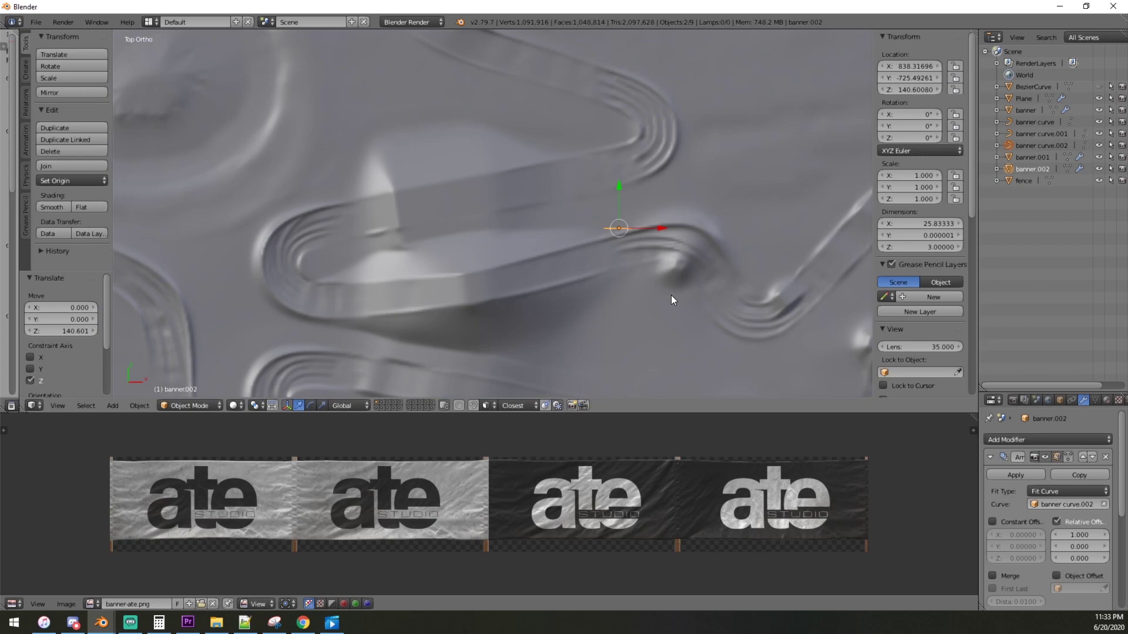
{"action": "key", "text": "r"}
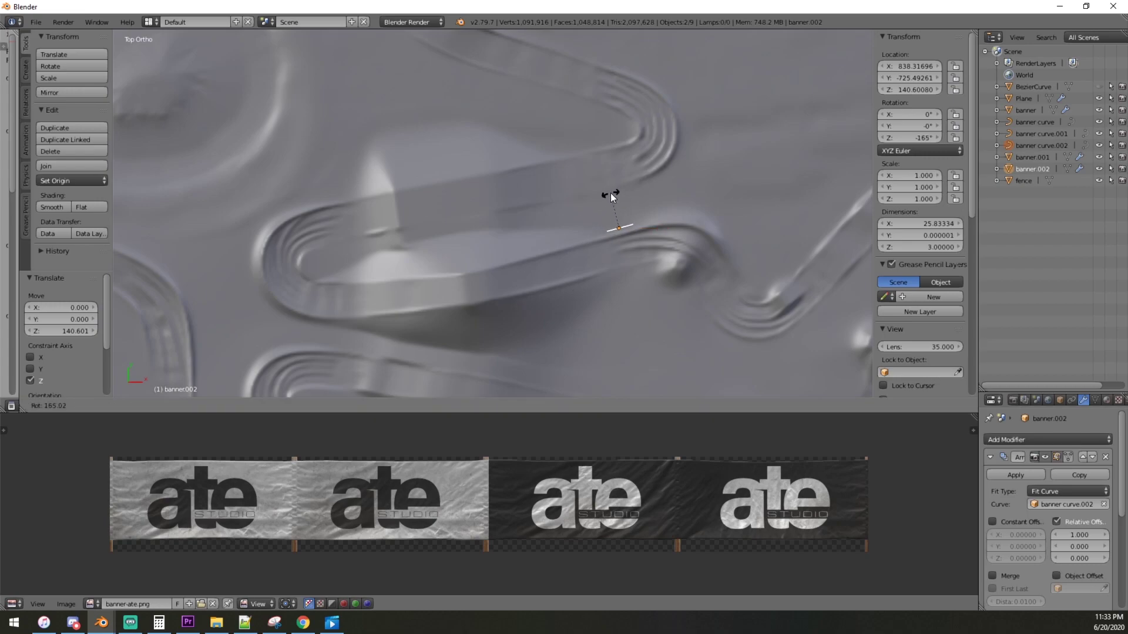
{"action": "left_click", "coordinate": [611, 193]}
{"action": "scroll", "coordinate": [592, 255], "scroll_direction": "up", "scroll_amount": 3}
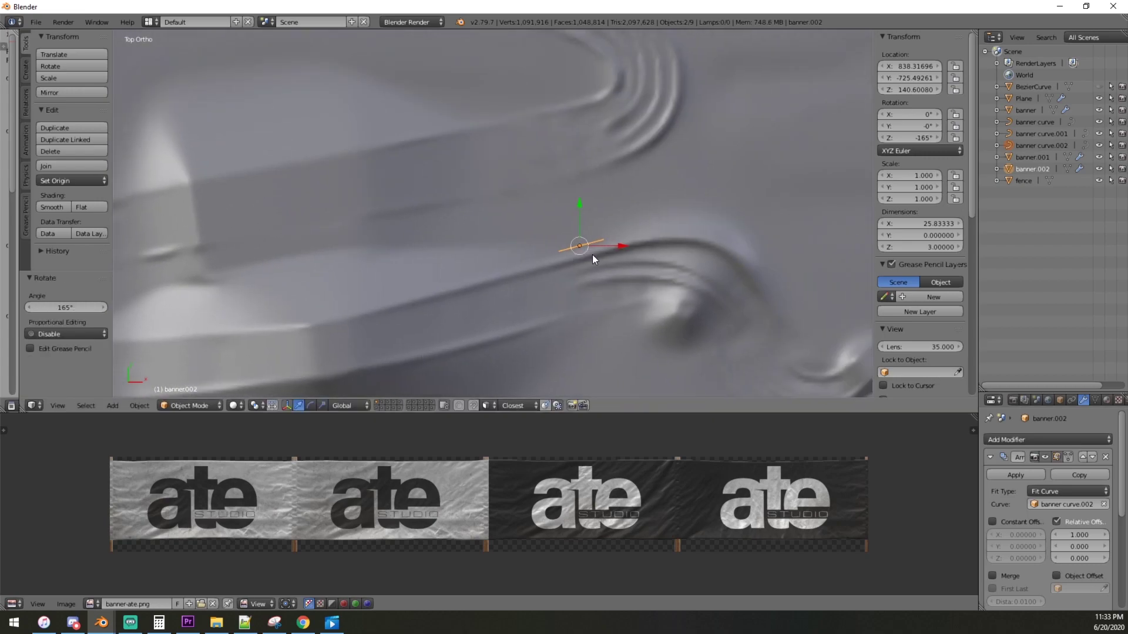
{"action": "left_click", "coordinate": [234, 404]}
{"action": "left_click", "coordinate": [262, 347]}
{"action": "middle_click_drag", "start_coordinate": [529, 282], "coordinate": [703, 252], "text": "shift"}
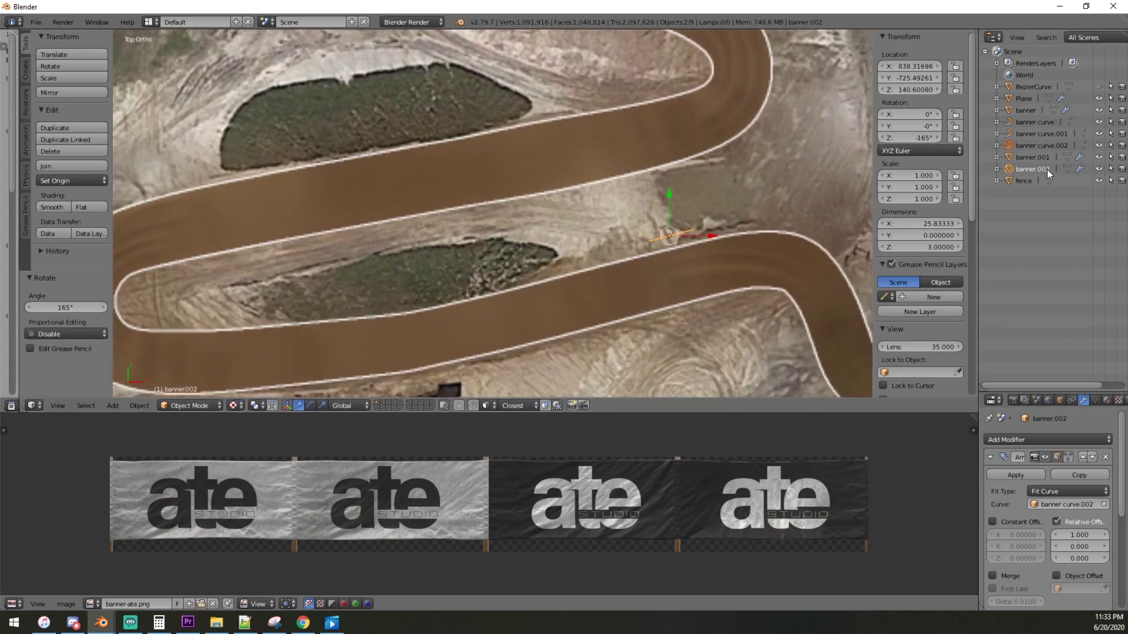
Edit the duplicated banner curve and move its end control point about 73 units along the inner track edge toward the hairpin.
{"action": "left_click", "coordinate": [1053, 146]}
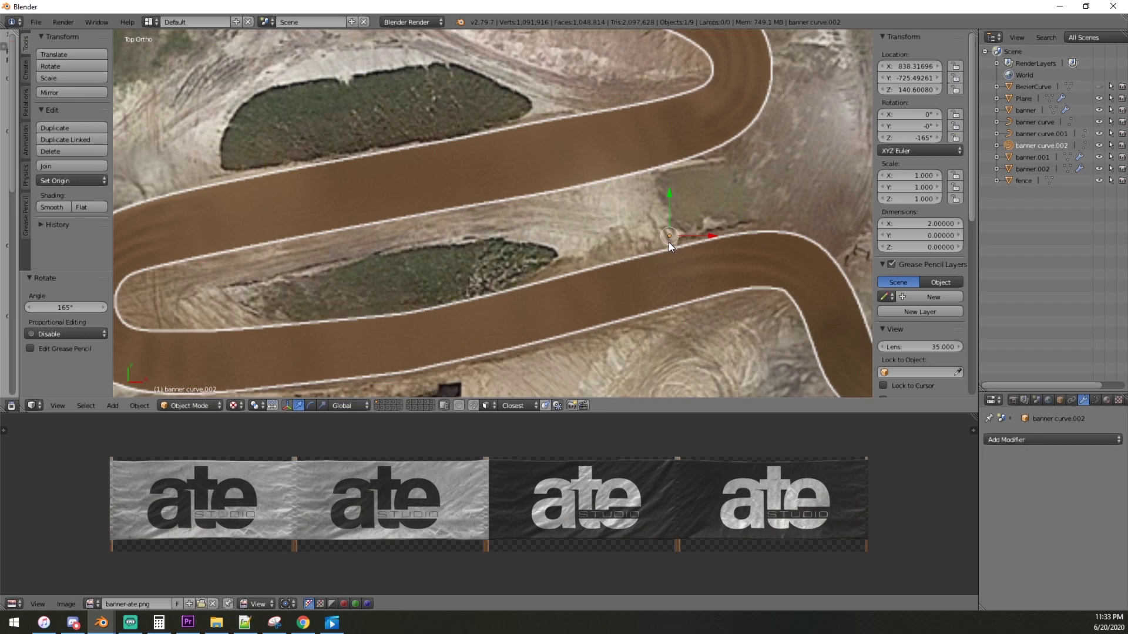
{"action": "key", "text": "Tab"}
{"action": "key", "text": "a"}
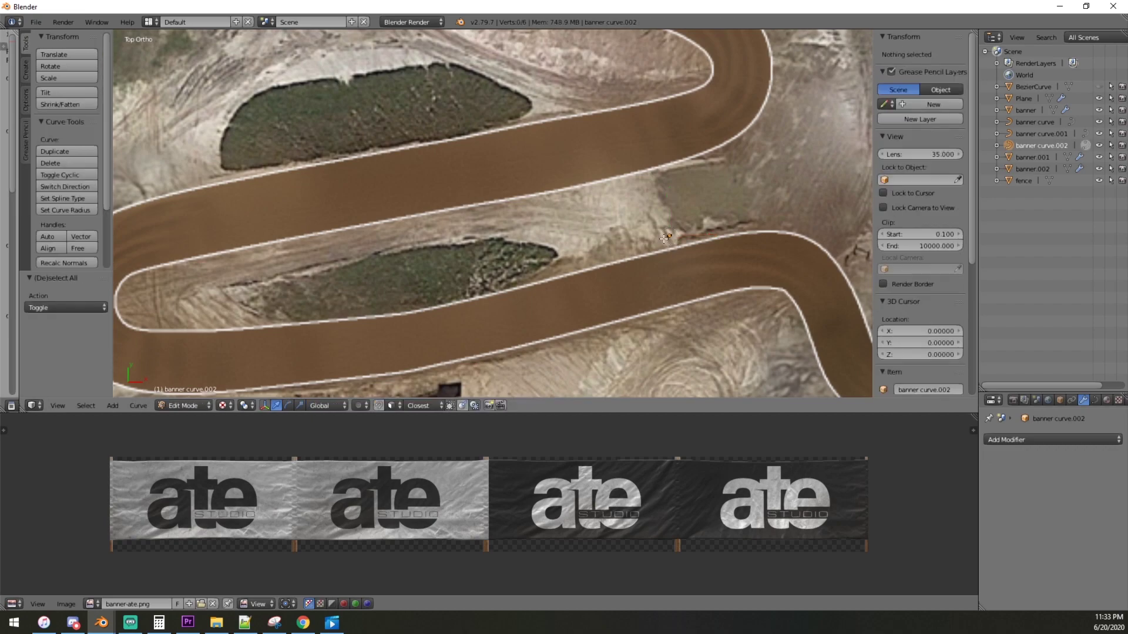
{"action": "key", "text": "g"}
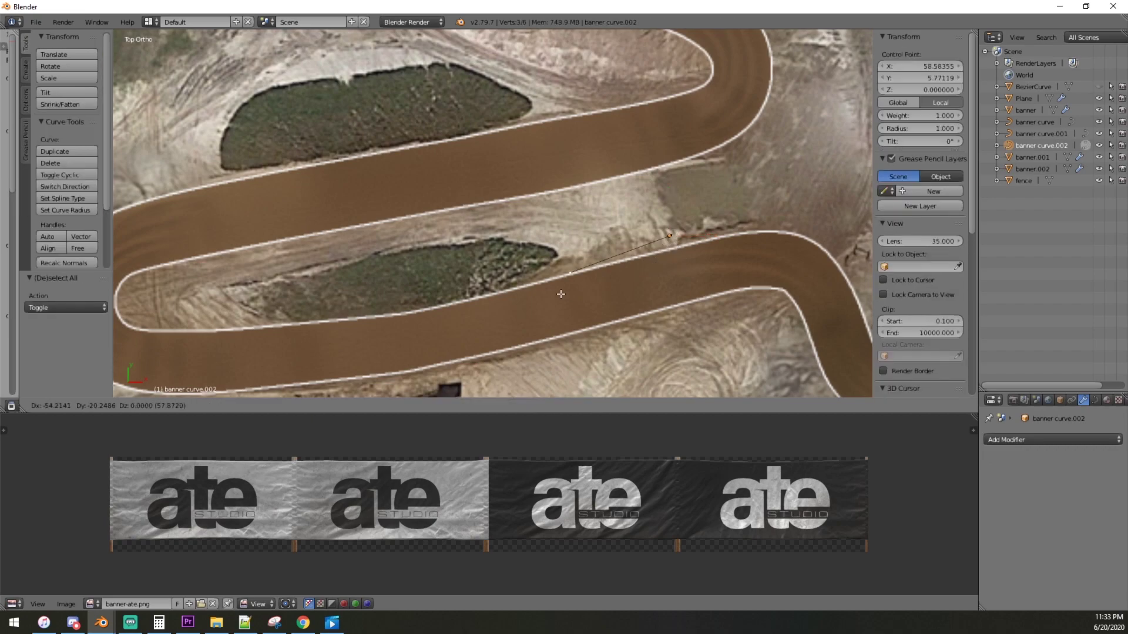
{"action": "left_click", "coordinate": [557, 293]}
Extrude three more control points along the inner track edge up to the start of the hairpin.
{"action": "key", "text": "e"}
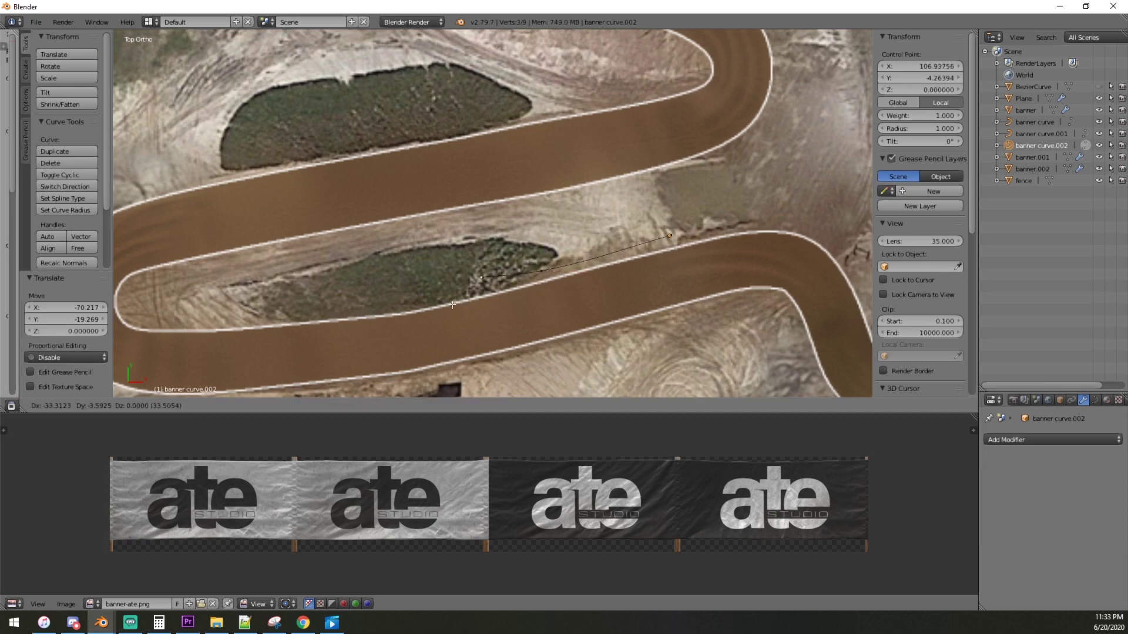
{"action": "left_click", "coordinate": [465, 311]}
{"action": "key", "text": "e"}
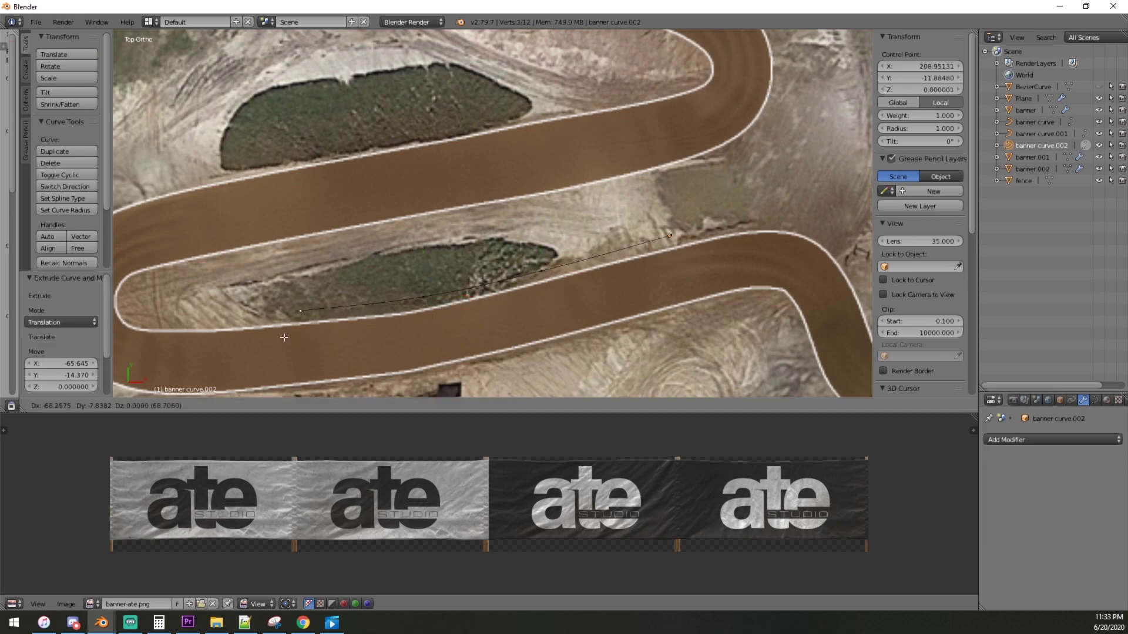
{"action": "left_click", "coordinate": [254, 340]}
{"action": "key", "text": "e"}
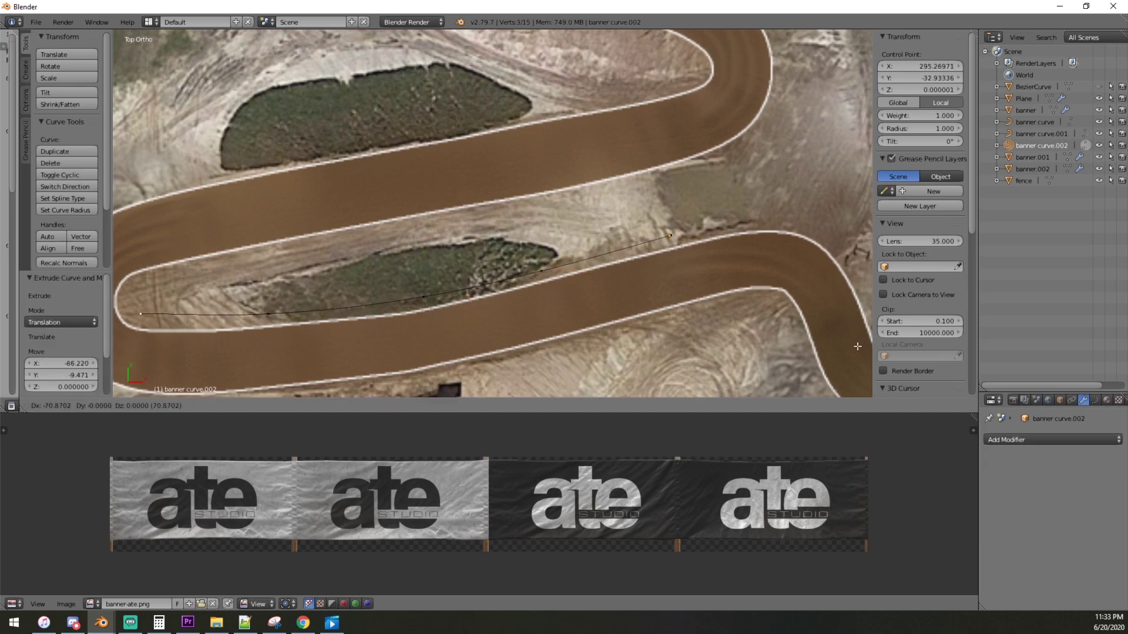
{"action": "left_click", "coordinate": [178, 339]}
Extrude four more control points around the inside of the hairpin and along the opposite track edge.
{"action": "middle_click_drag", "start_coordinate": [259, 321], "coordinate": [457, 272], "text": "shift"}
{"action": "key", "text": "e"}
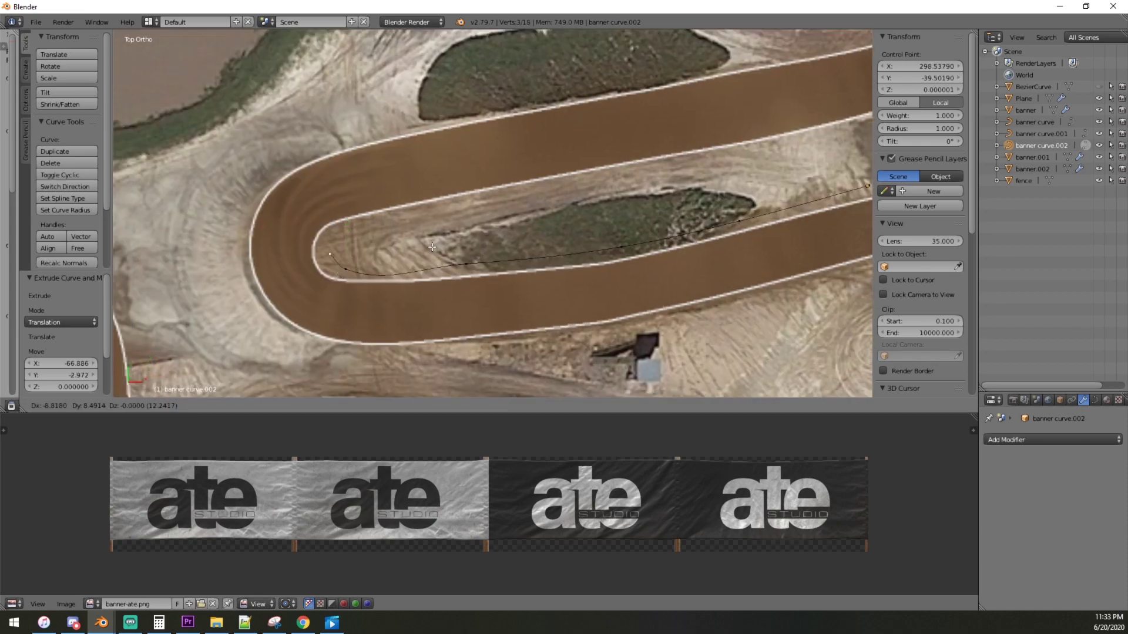
{"action": "left_click", "coordinate": [433, 250]}
{"action": "key", "text": "e"}
{"action": "left_click", "coordinate": [452, 229]}
{"action": "key", "text": "e"}
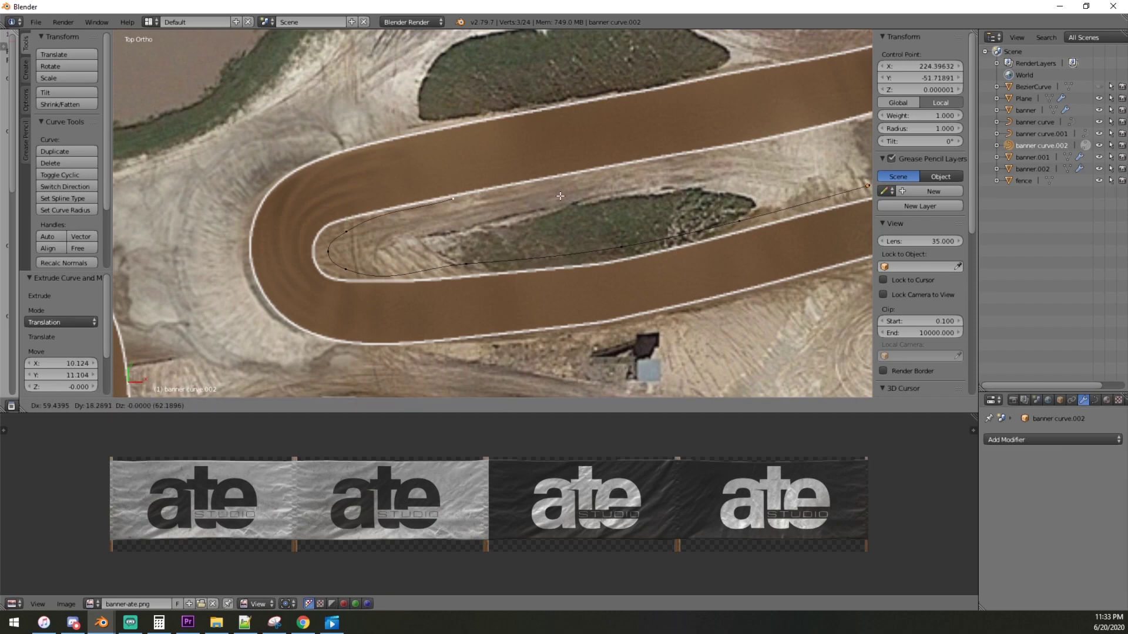
{"action": "left_click", "coordinate": [630, 176]}
{"action": "key", "text": "e"}
{"action": "left_click", "coordinate": [764, 161]}
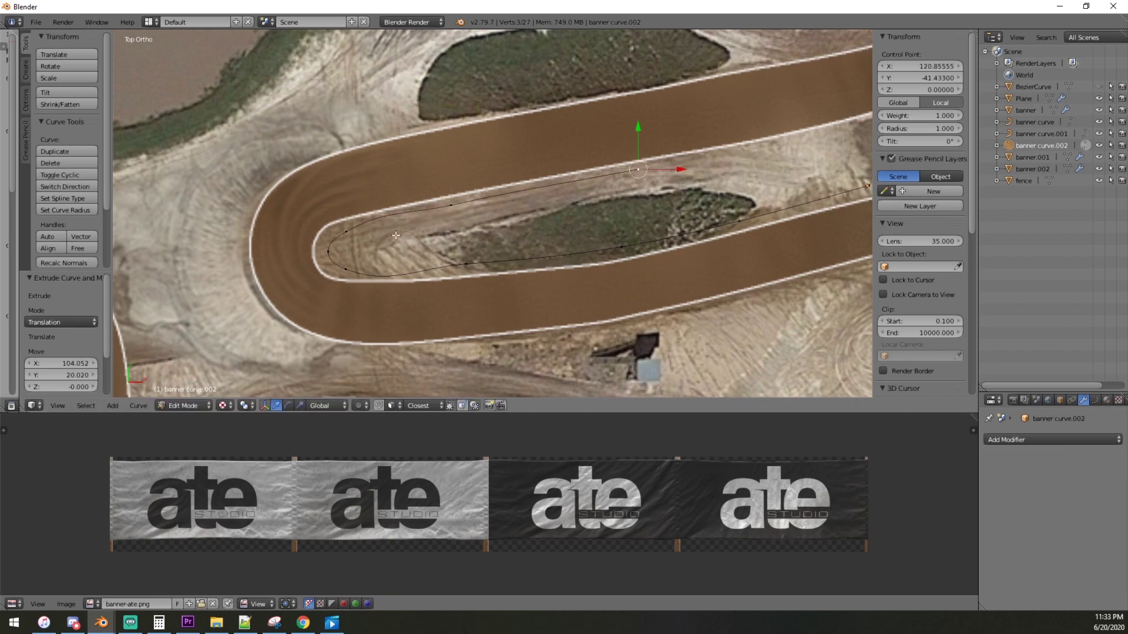
Display the curve handles and pull the handle at the hairpin's entry inward, away from the track.
{"action": "scroll", "coordinate": [444, 278], "scroll_direction": "up", "scroll_amount": 3}
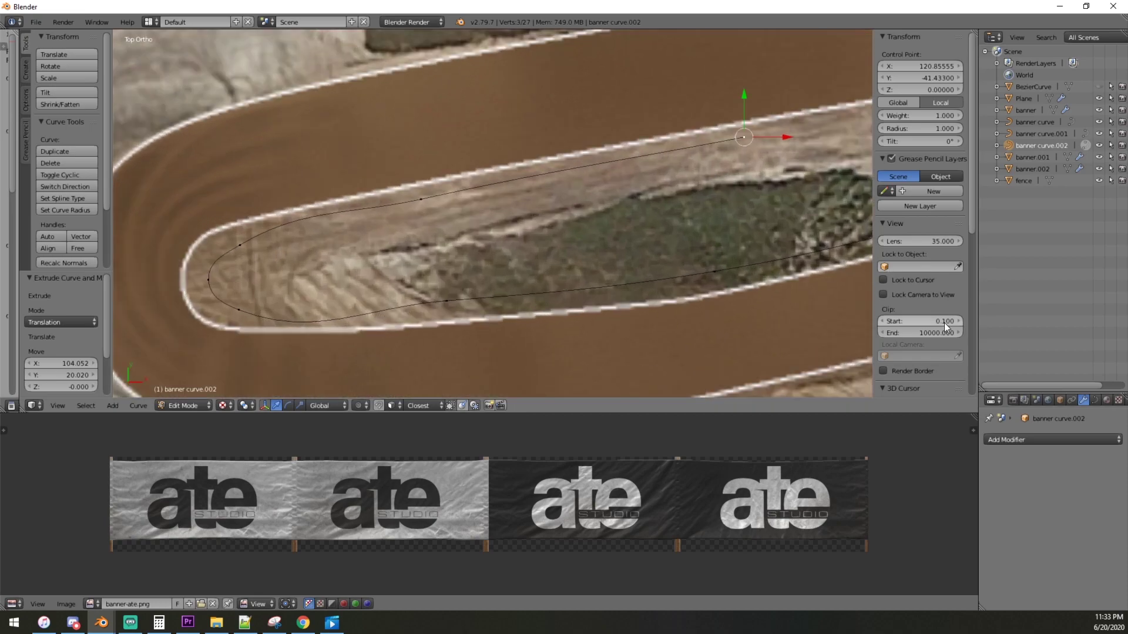
{"action": "scroll", "coordinate": [944, 323], "scroll_direction": "down", "scroll_amount": 8}
{"action": "scroll", "coordinate": [894, 388], "scroll_direction": "down", "scroll_amount": 3}
{"action": "left_click", "coordinate": [883, 346]}
{"action": "middle_click_drag", "start_coordinate": [346, 347], "coordinate": [581, 275], "text": "shift"}
{"action": "right_click", "coordinate": [558, 267]}
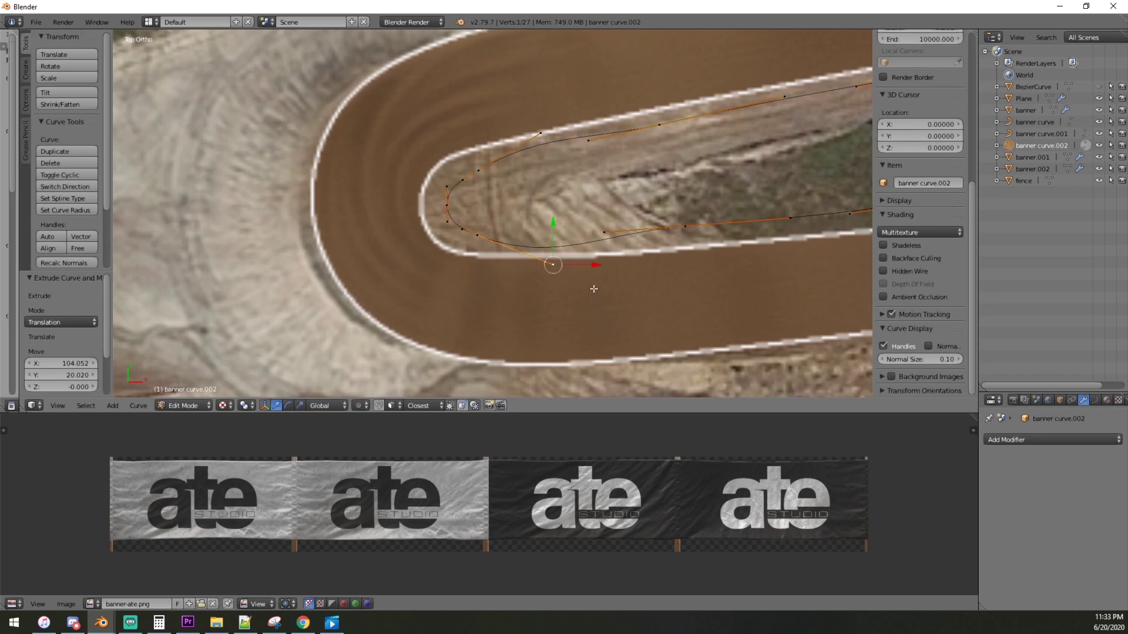
{"action": "key", "text": "g"}
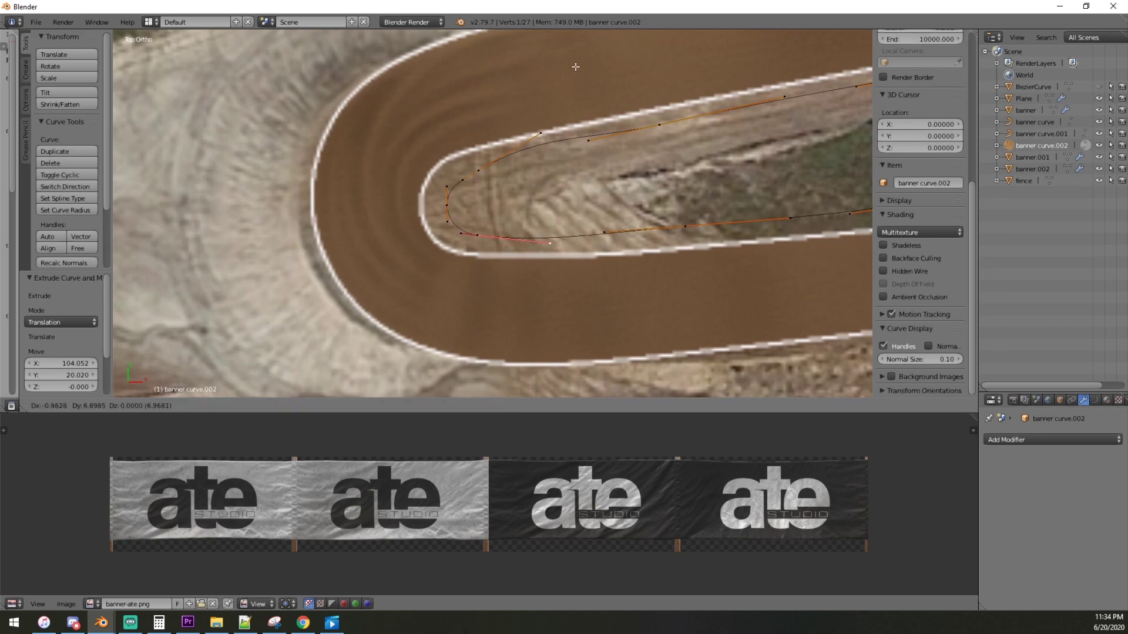
{"action": "left_click", "coordinate": [576, 65]}
Adjust the two handles on the hairpin's opposite side to follow the track edge, and hide the curve handles.
{"action": "right_click", "coordinate": [540, 134]}
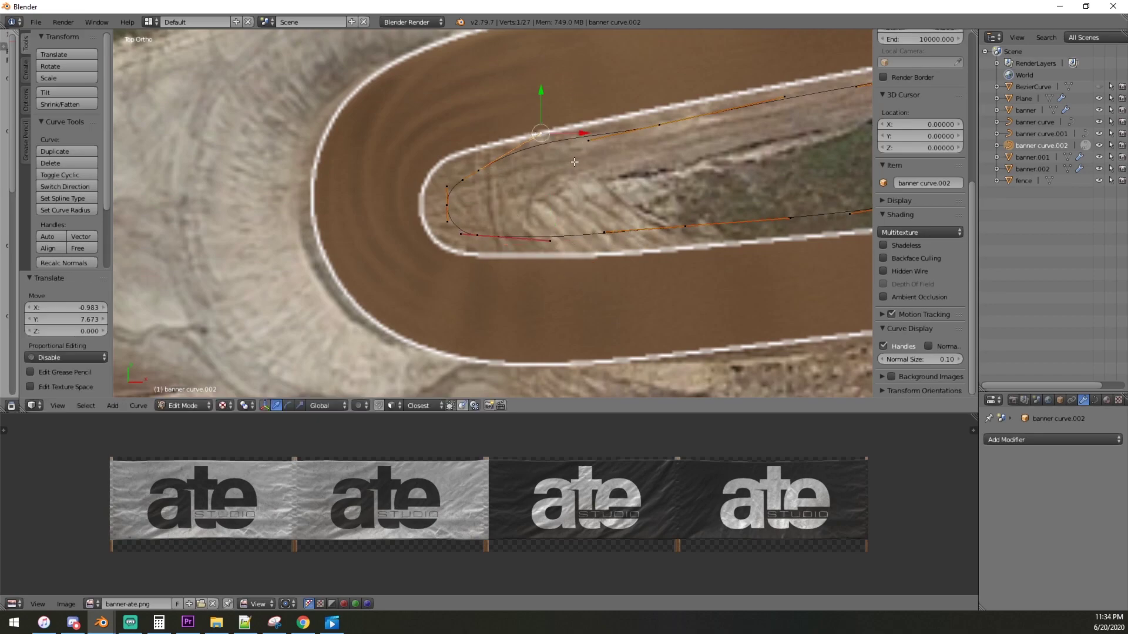
{"action": "key", "text": "g"}
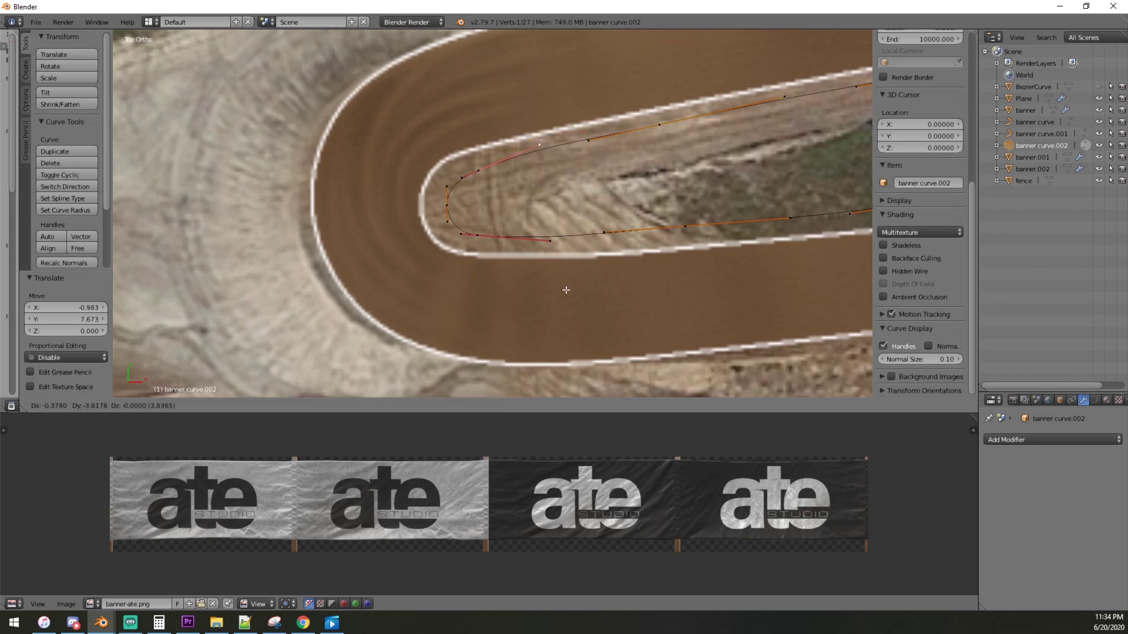
{"action": "left_click", "coordinate": [566, 290]}
{"action": "middle_click_drag", "start_coordinate": [566, 290], "coordinate": [445, 322], "text": "shift"}
{"action": "right_click", "coordinate": [666, 143]}
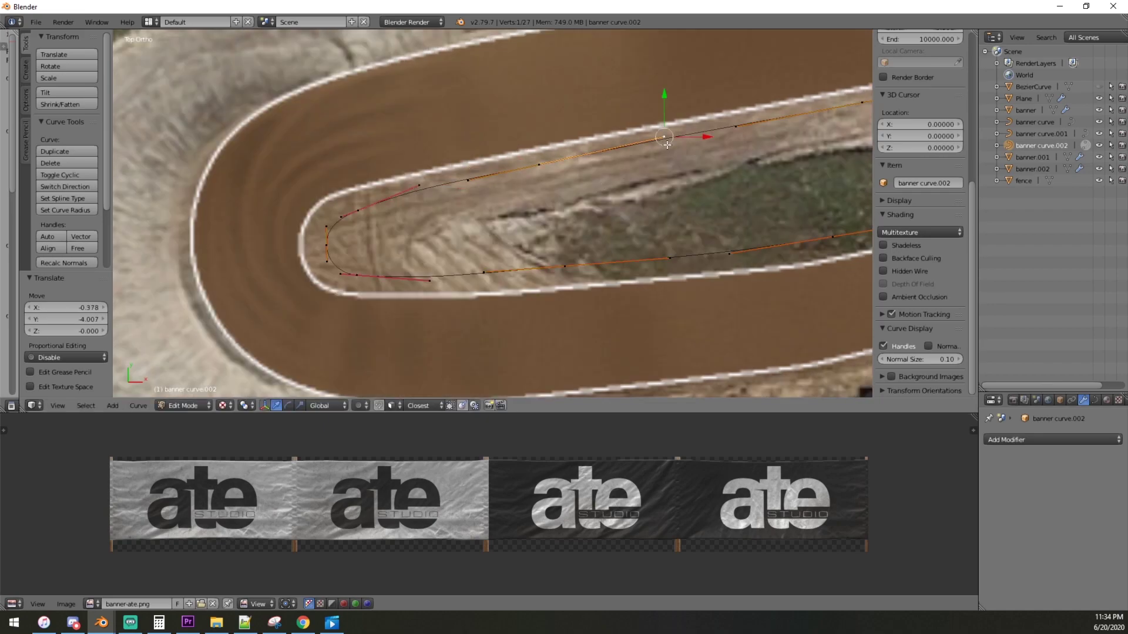
{"action": "key", "text": "g"}
{"action": "left_click", "coordinate": [668, 147]}
{"action": "left_click", "coordinate": [887, 345]}
{"action": "scroll", "coordinate": [685, 262], "scroll_direction": "down", "scroll_amount": 1}
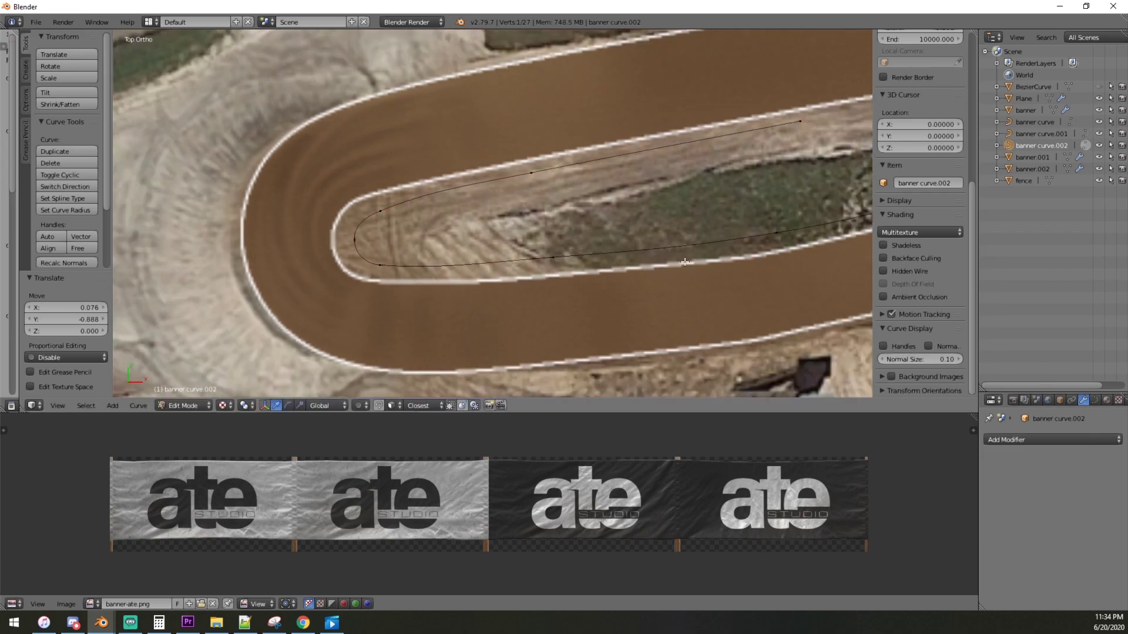
{"action": "scroll", "coordinate": [684, 262], "scroll_direction": "down", "scroll_amount": 2}
{"action": "middle_click_drag", "start_coordinate": [679, 260], "coordinate": [589, 265], "text": "shift"}
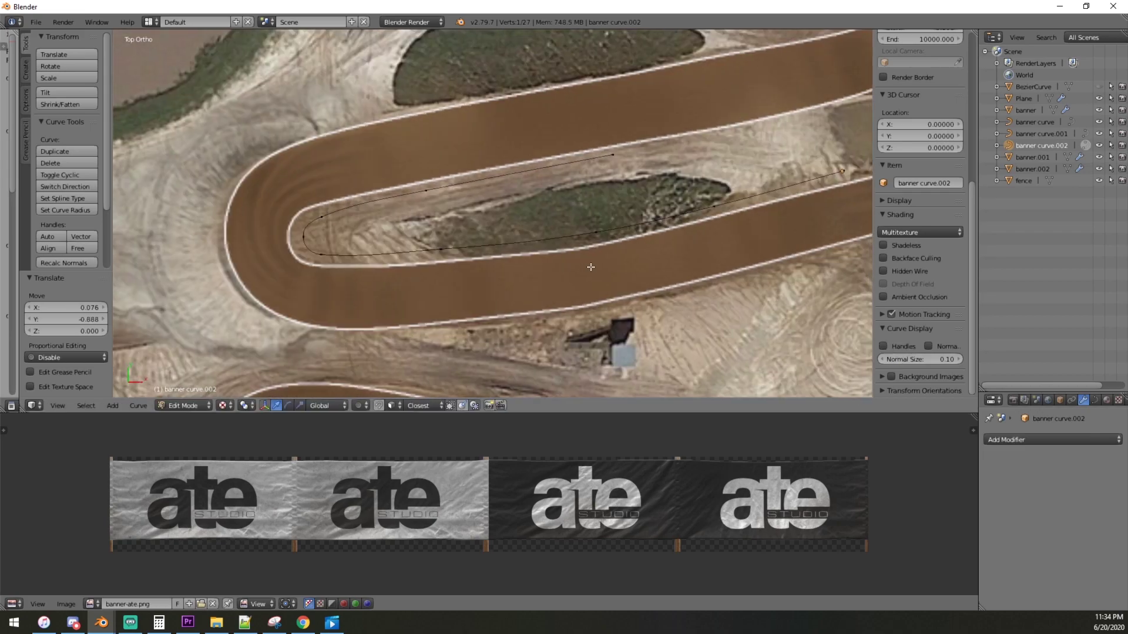
Select the curve's control points except the two at the hairpin's entry and tip, and subdivide the segments between them with 2 cuts.
{"action": "key", "text": "a"}
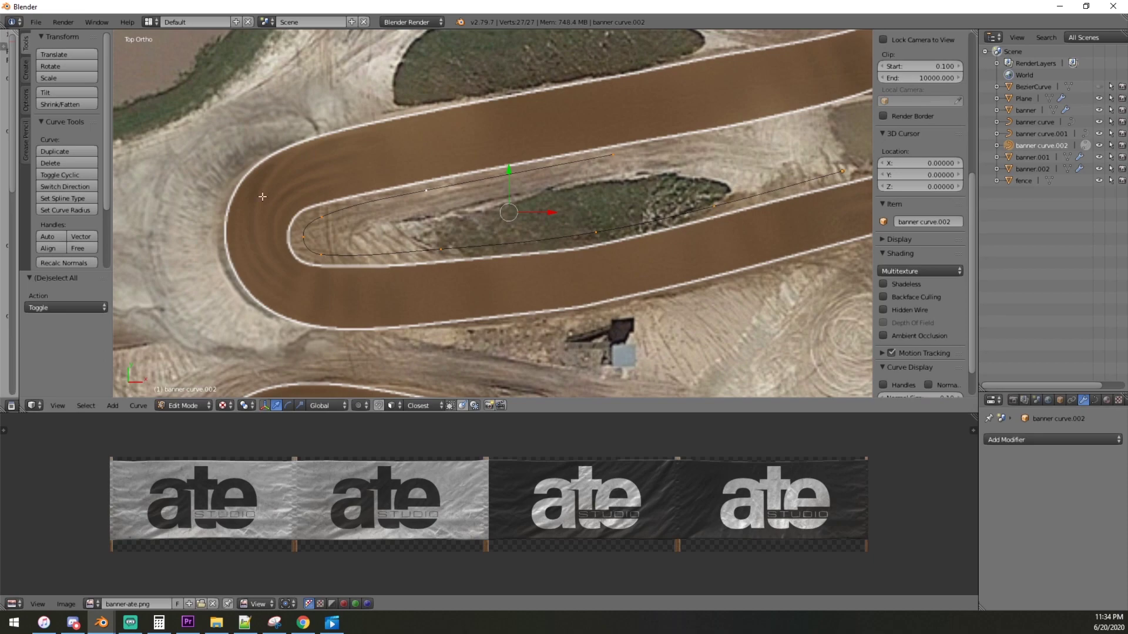
{"action": "scroll", "coordinate": [284, 257], "scroll_direction": "up", "scroll_amount": 2}
{"action": "scroll", "coordinate": [696, 237], "scroll_direction": "down", "scroll_amount": 3}
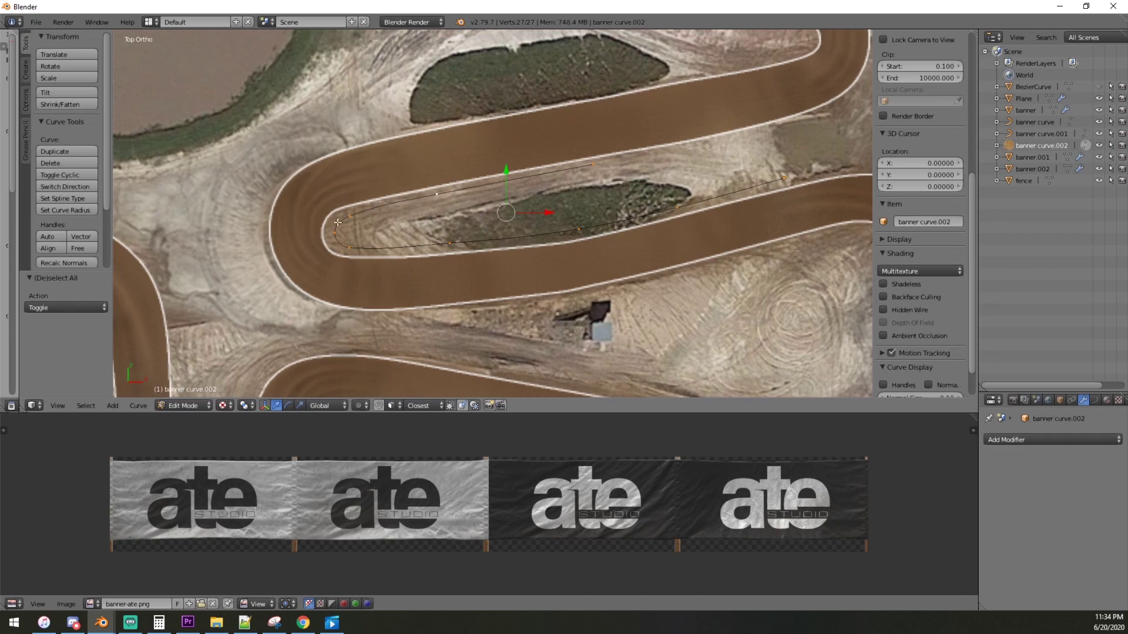
{"action": "scroll", "coordinate": [342, 231], "scroll_direction": "up", "scroll_amount": 1}
{"action": "right_click", "coordinate": [613, 154]}
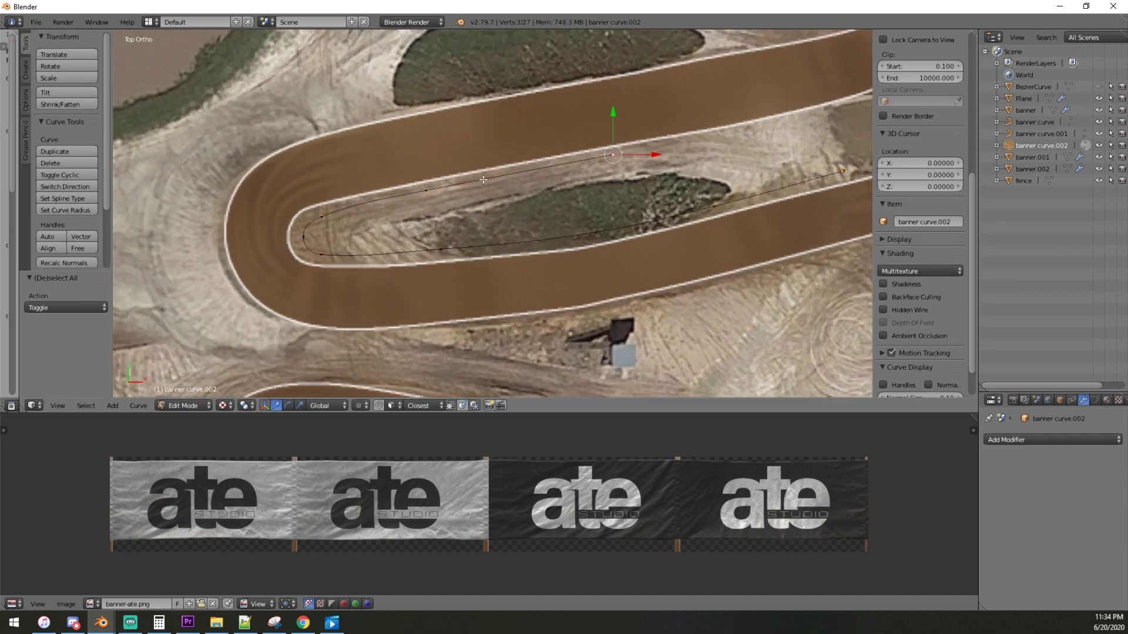
{"action": "right_click", "coordinate": [428, 189], "text": "shift"}
{"action": "right_click", "coordinate": [442, 251], "text": "shift"}
{"action": "right_click", "coordinate": [596, 232], "text": "shift"}
{"action": "right_click", "coordinate": [716, 206], "text": "shift"}
{"action": "middle_click_drag", "start_coordinate": [718, 206], "coordinate": [565, 220], "text": "shift"}
{"action": "right_click", "coordinate": [692, 185], "text": "shift"}
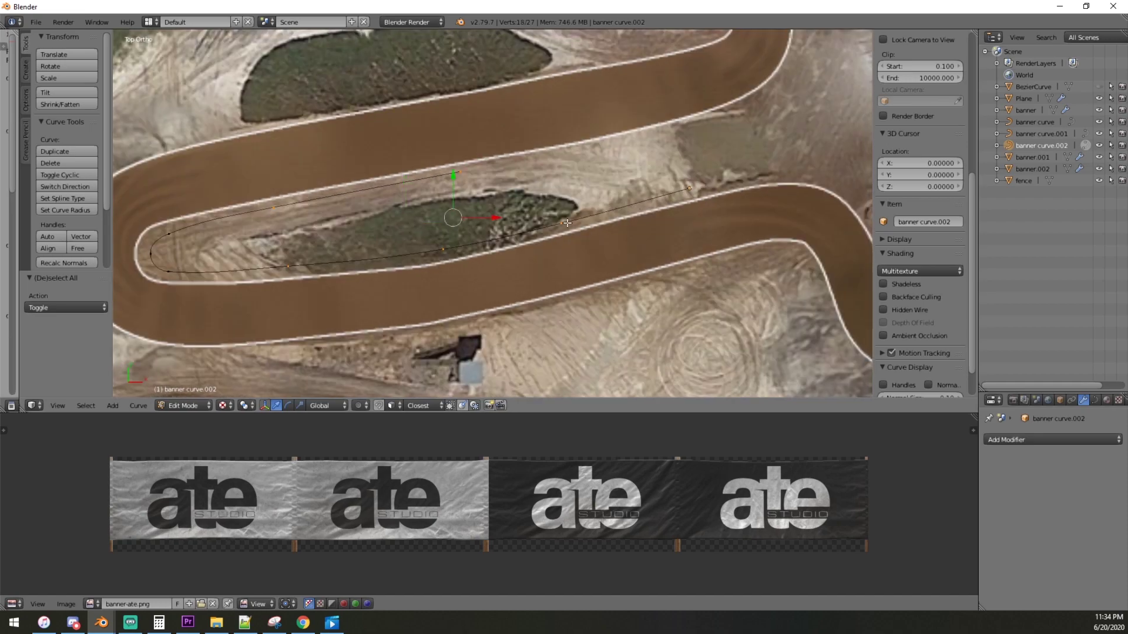
{"action": "middle_click_drag", "start_coordinate": [343, 249], "coordinate": [637, 192], "text": "shift"}
{"action": "right_click", "coordinate": [463, 215], "text": "shift"}
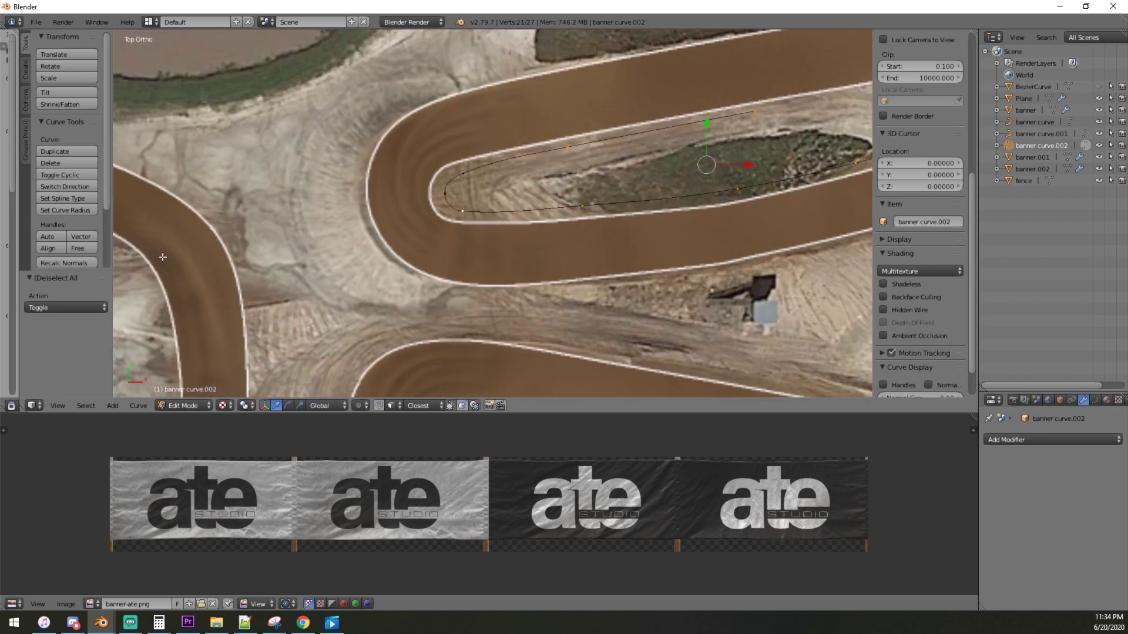
{"action": "scroll", "coordinate": [66, 206], "scroll_direction": "down", "scroll_amount": 3}
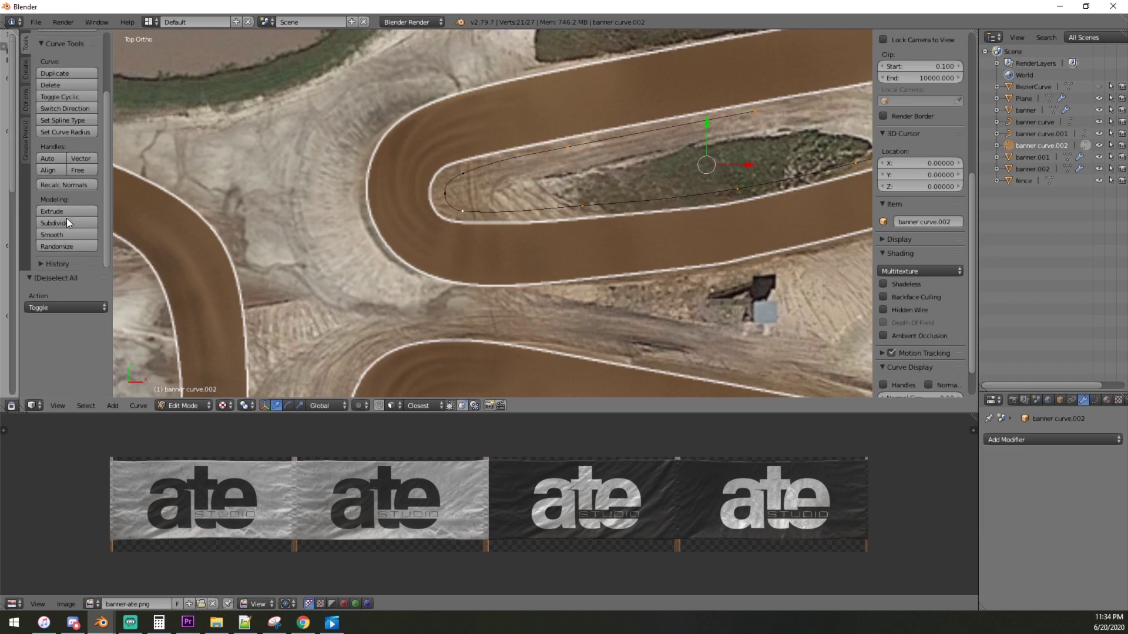
{"action": "left_click", "coordinate": [66, 224]}
{"action": "middle_click_drag", "start_coordinate": [542, 214], "coordinate": [441, 254], "text": "shift"}
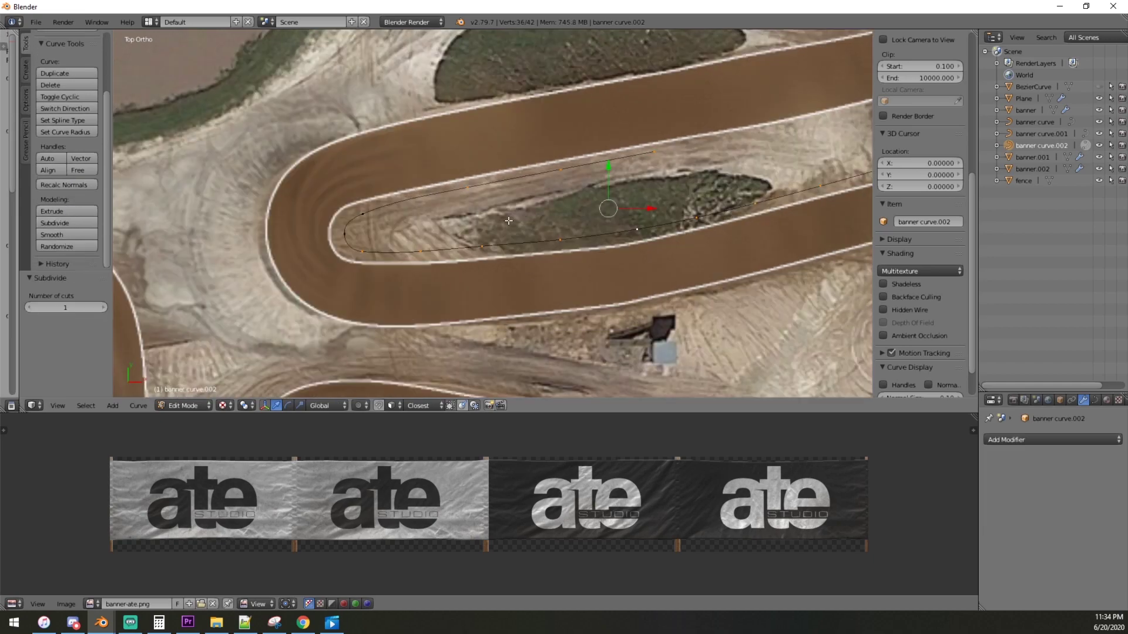
{"action": "left_click", "coordinate": [103, 307]}
Subdivide the curve segment leading into the hairpin with 2 cuts.
{"action": "key", "text": "a"}
{"action": "key", "text": "a"}
{"action": "scroll", "coordinate": [495, 203], "scroll_direction": "up", "scroll_amount": 1}
{"action": "scroll", "coordinate": [494, 203], "scroll_direction": "up", "scroll_amount": 1}
{"action": "right_click", "coordinate": [456, 176]}
{"action": "right_click", "coordinate": [305, 213], "text": "shift"}
{"action": "left_click", "coordinate": [66, 223]}
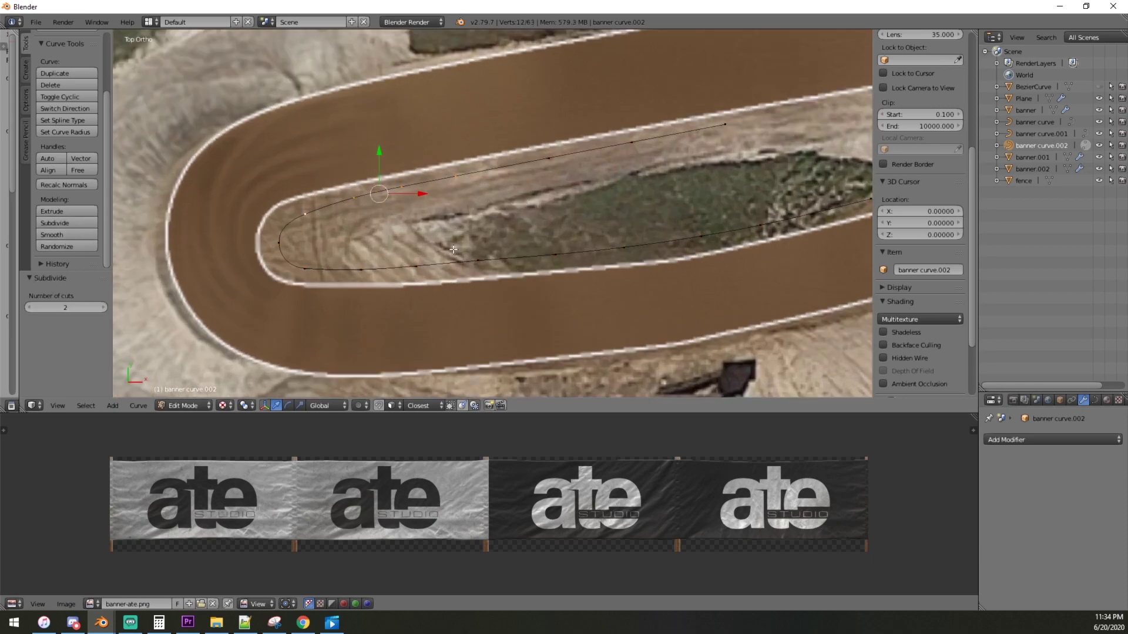
Select all points of the curve and subdivide it five times with 1 cut each.
{"action": "key", "text": "a"}
{"action": "scroll", "coordinate": [678, 214], "scroll_direction": "down", "scroll_amount": 4}
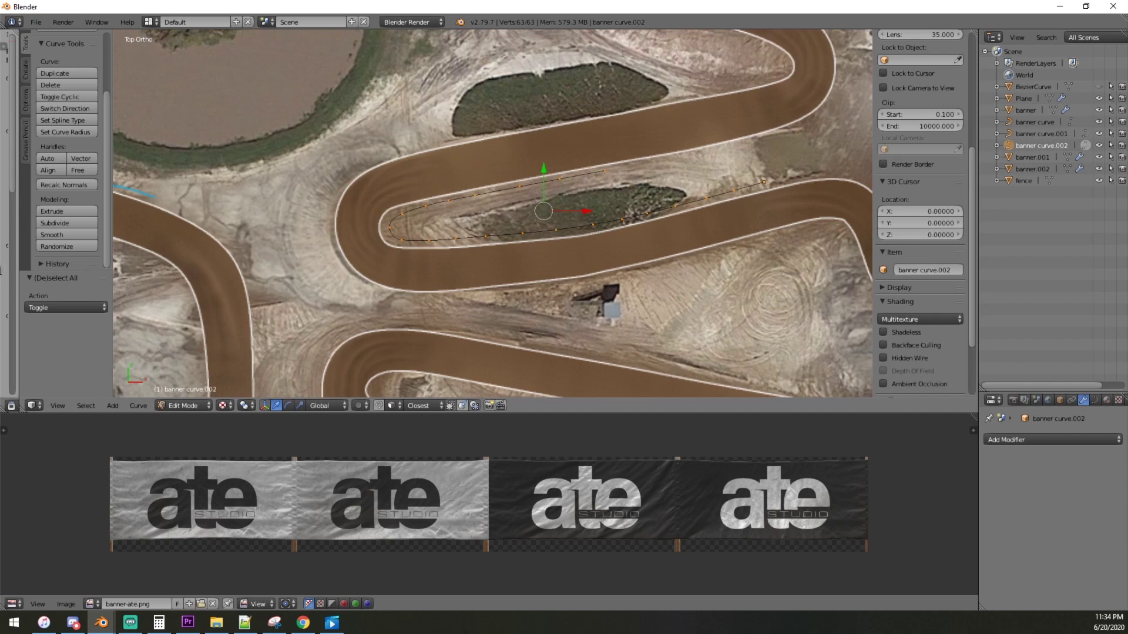
{"action": "left_click", "coordinate": [75, 226]}
{"action": "left_click", "coordinate": [75, 226]}
{"action": "left_click", "coordinate": [74, 227]}
{"action": "left_click", "coordinate": [75, 227]}
{"action": "left_click", "coordinate": [75, 227]}
{"action": "scroll", "coordinate": [513, 240], "scroll_direction": "up", "scroll_amount": 9}
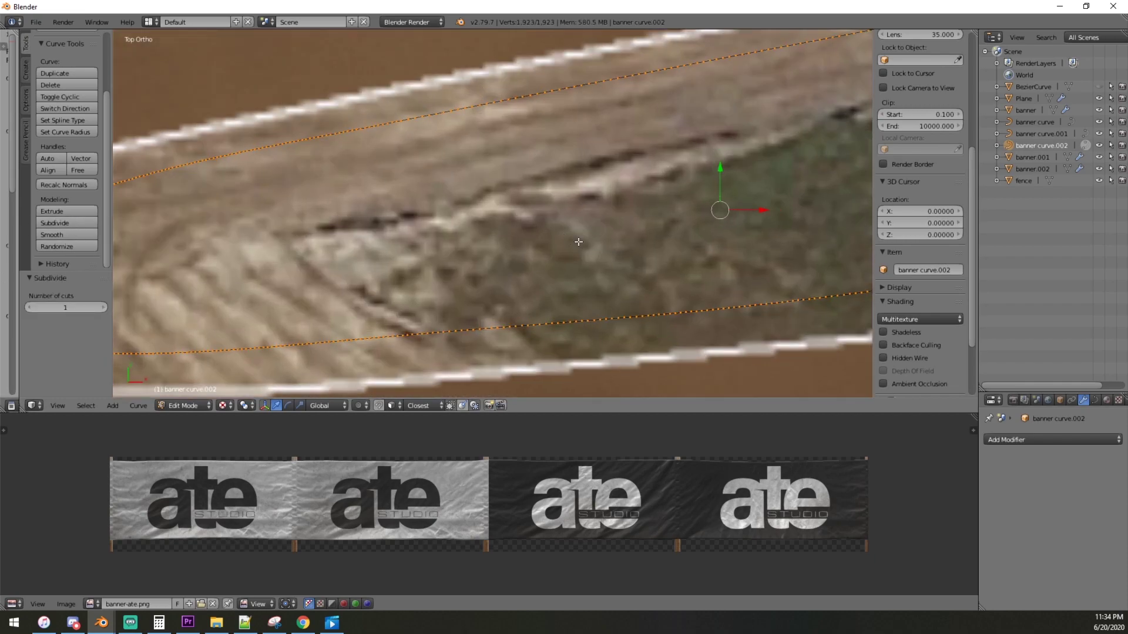
Snap all curve points onto the terrain surface with a move of zero distance, and return to Object Mode.
{"action": "scroll", "coordinate": [568, 237], "scroll_direction": "down", "scroll_amount": 5}
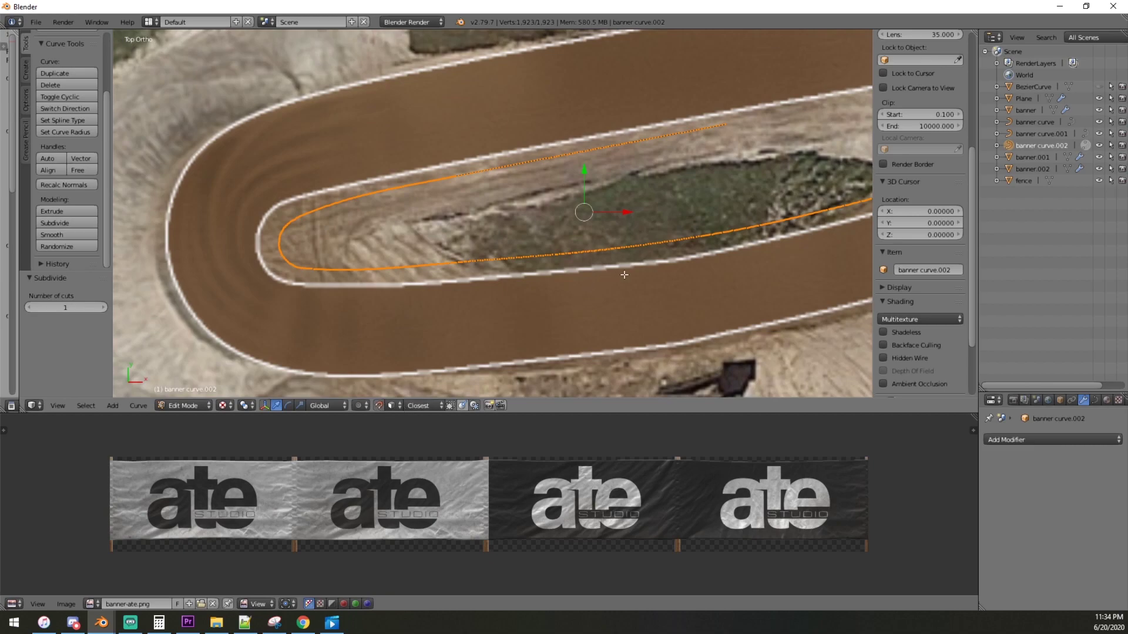
{"action": "scroll", "coordinate": [640, 268], "scroll_direction": "down", "scroll_amount": 4}
{"action": "scroll", "coordinate": [610, 248], "scroll_direction": "up", "scroll_amount": 3}
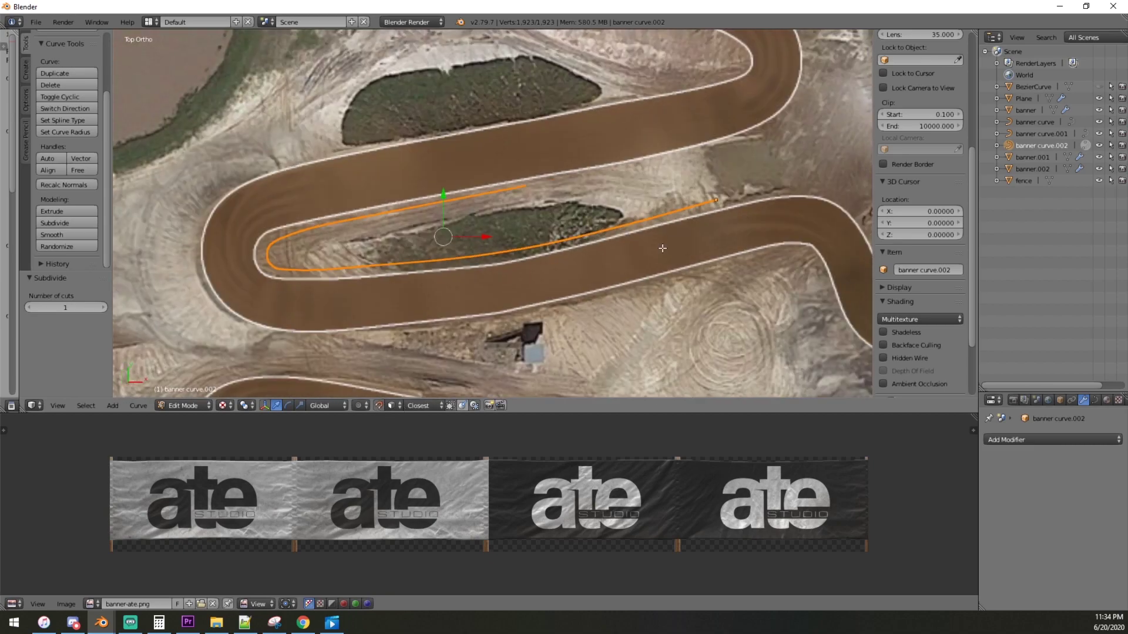
{"action": "key", "text": "g"}
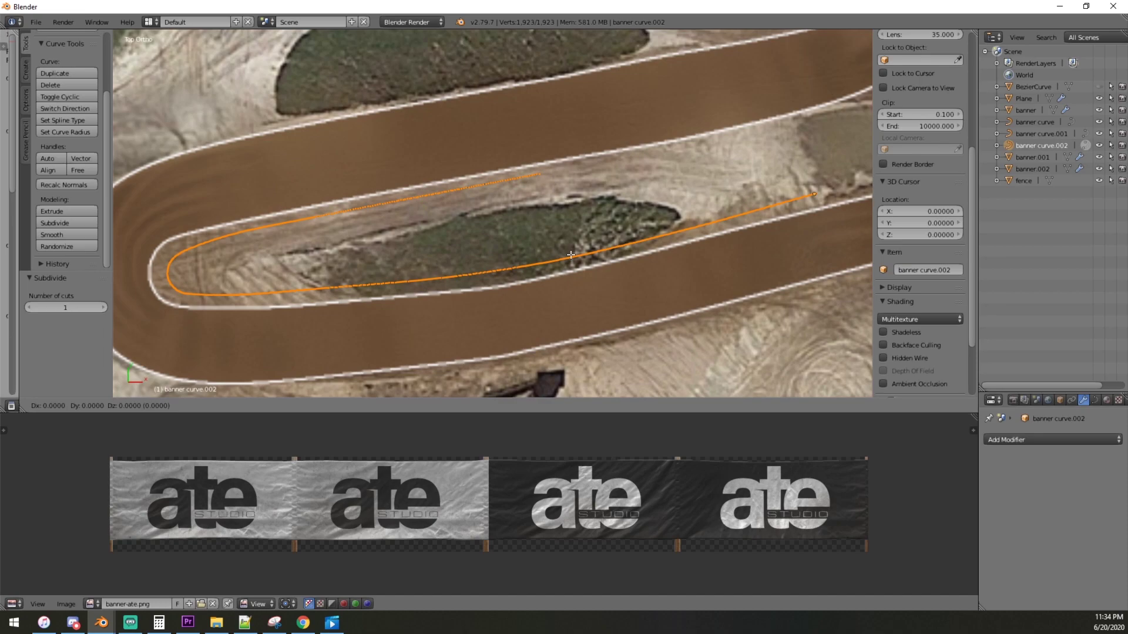
{"action": "left_click", "coordinate": [571, 255]}
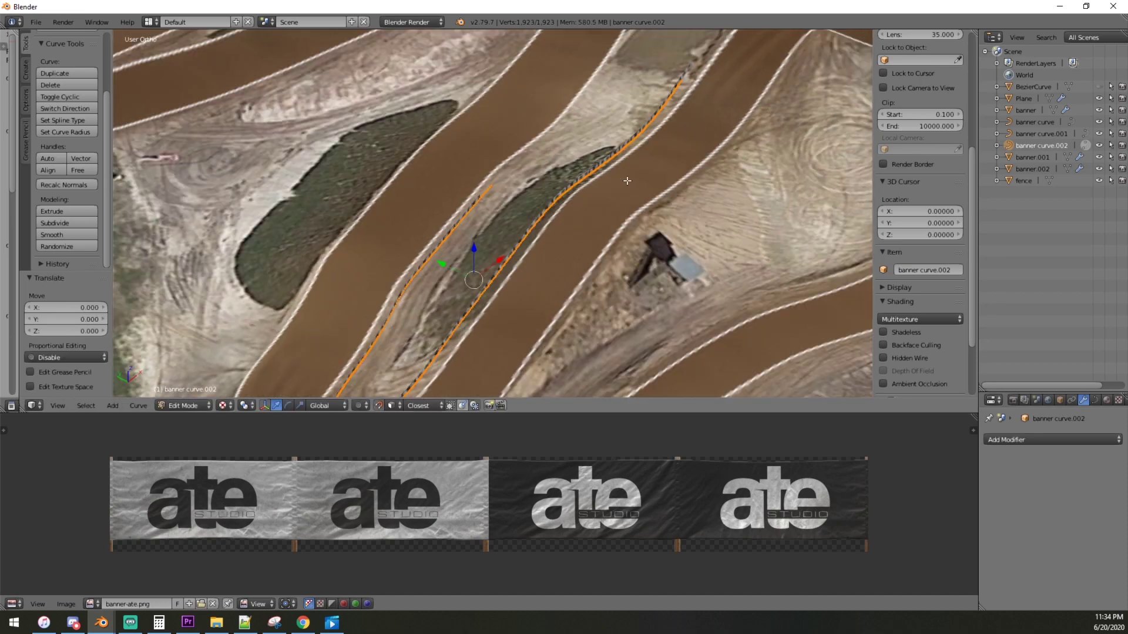
{"action": "middle_click_drag", "start_coordinate": [602, 202], "coordinate": [573, 215]}
{"action": "key", "text": "a"}
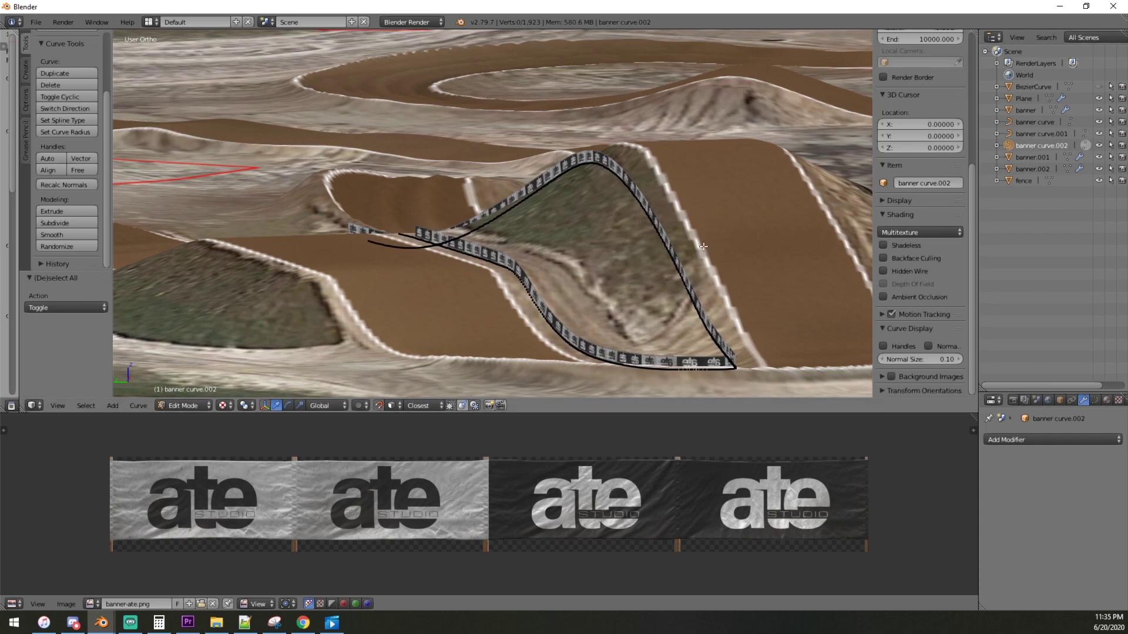
{"action": "key", "text": "Tab"}
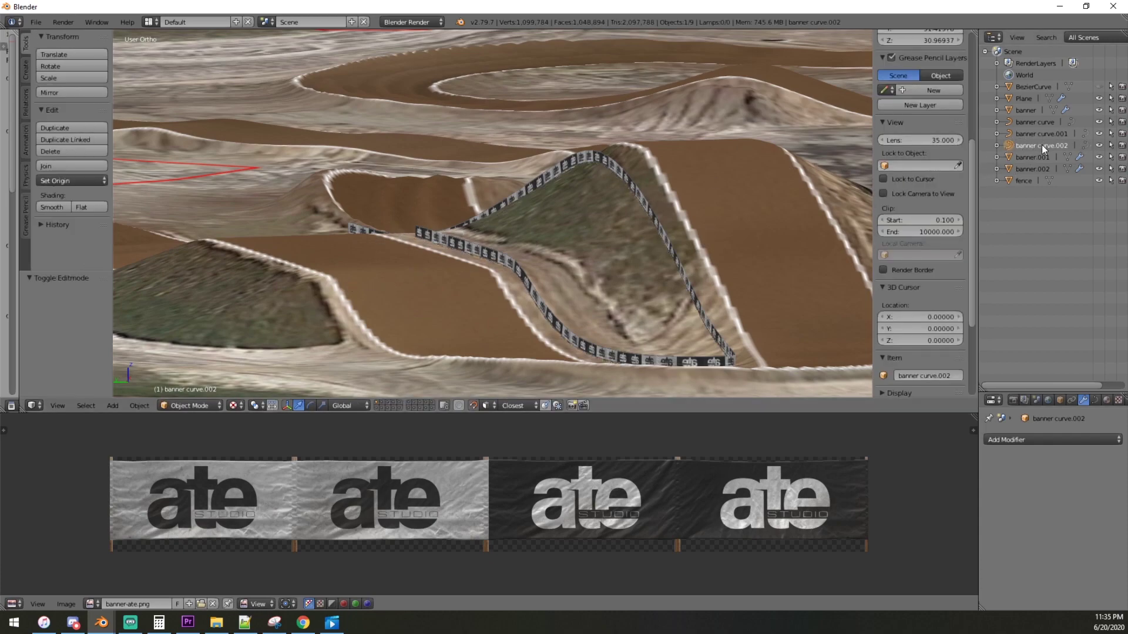
Apply the Array and Curve modifiers on the banner.002 object.
{"action": "left_click", "coordinate": [1032, 168]}
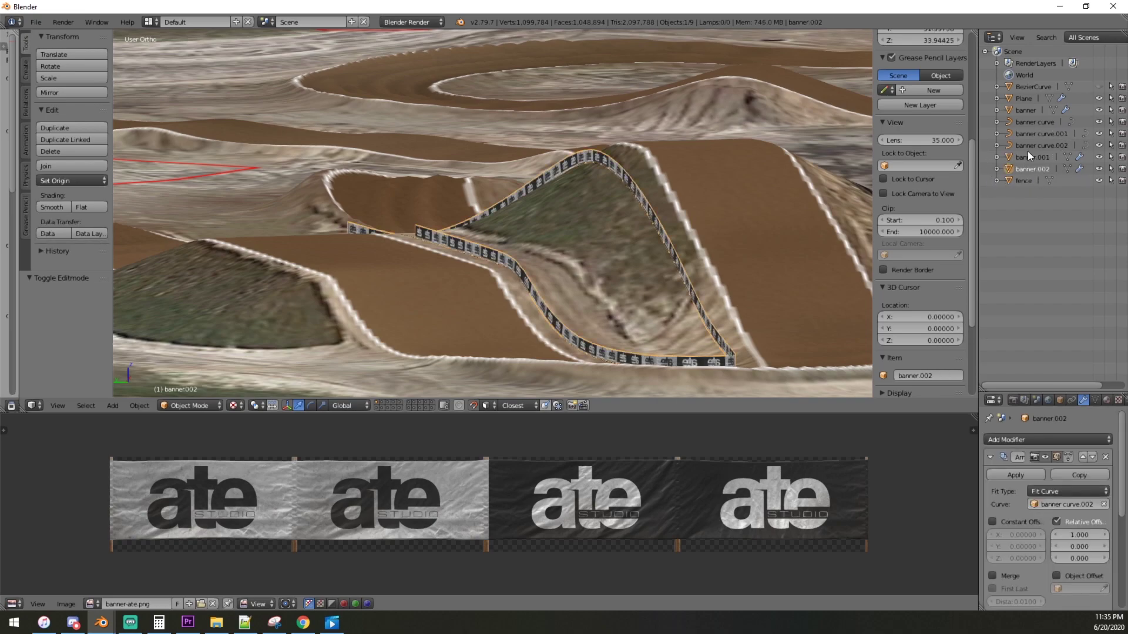
{"action": "scroll", "coordinate": [1027, 471], "scroll_direction": "down", "scroll_amount": 2}
{"action": "left_click", "coordinate": [1021, 429]}
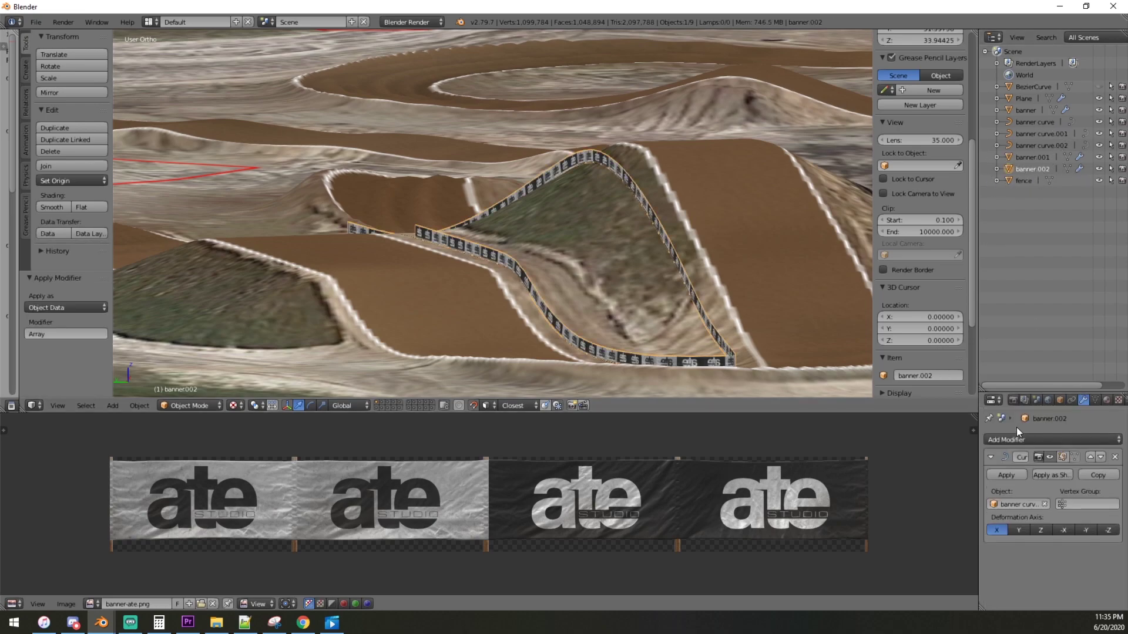
{"action": "left_click", "coordinate": [1011, 476]}
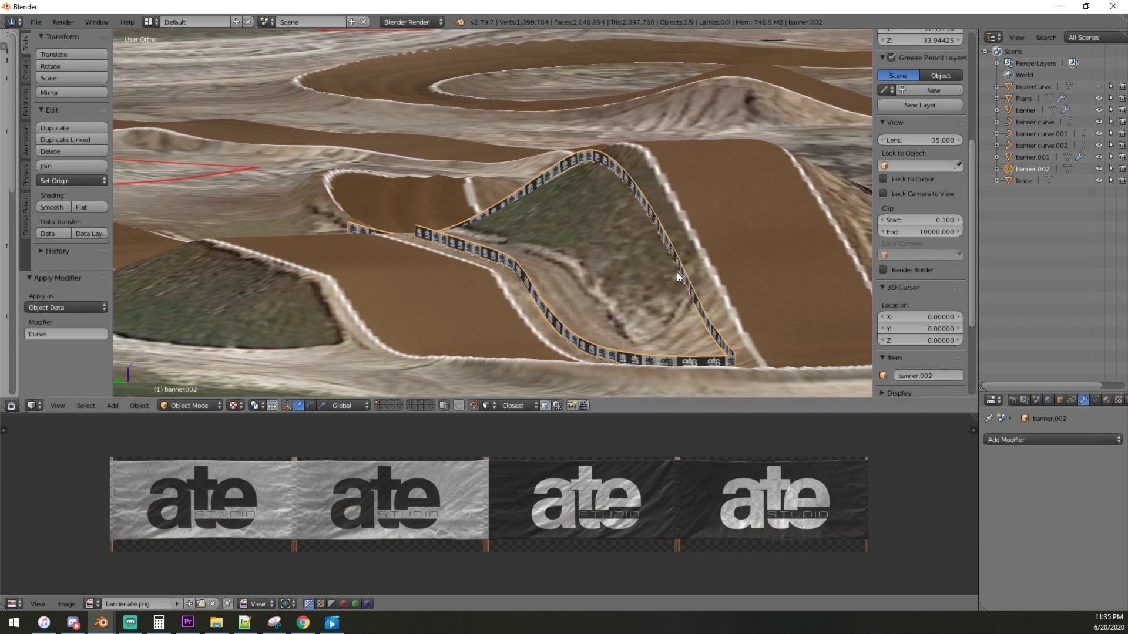
Remove the doubled vertices from the entire banner.002 mesh in Edit Mode.
{"action": "key", "text": "Tab"}
{"action": "middle_click_drag", "start_coordinate": [606, 270], "coordinate": [672, 279]}
{"action": "scroll", "coordinate": [672, 279], "scroll_direction": "up", "scroll_amount": 2}
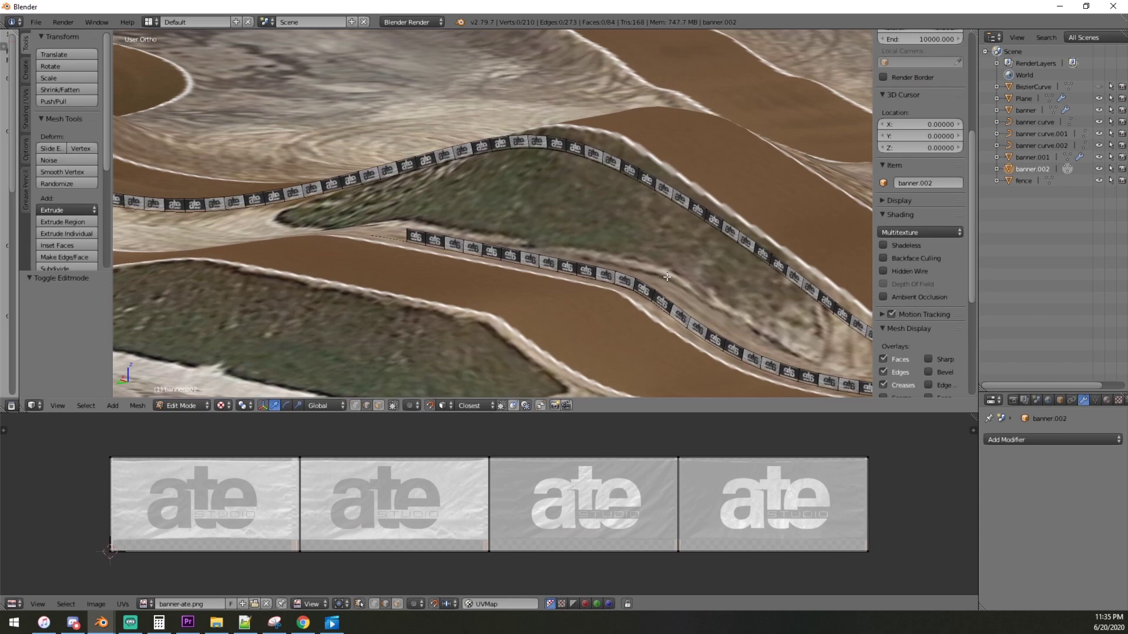
{"action": "key", "text": "a"}
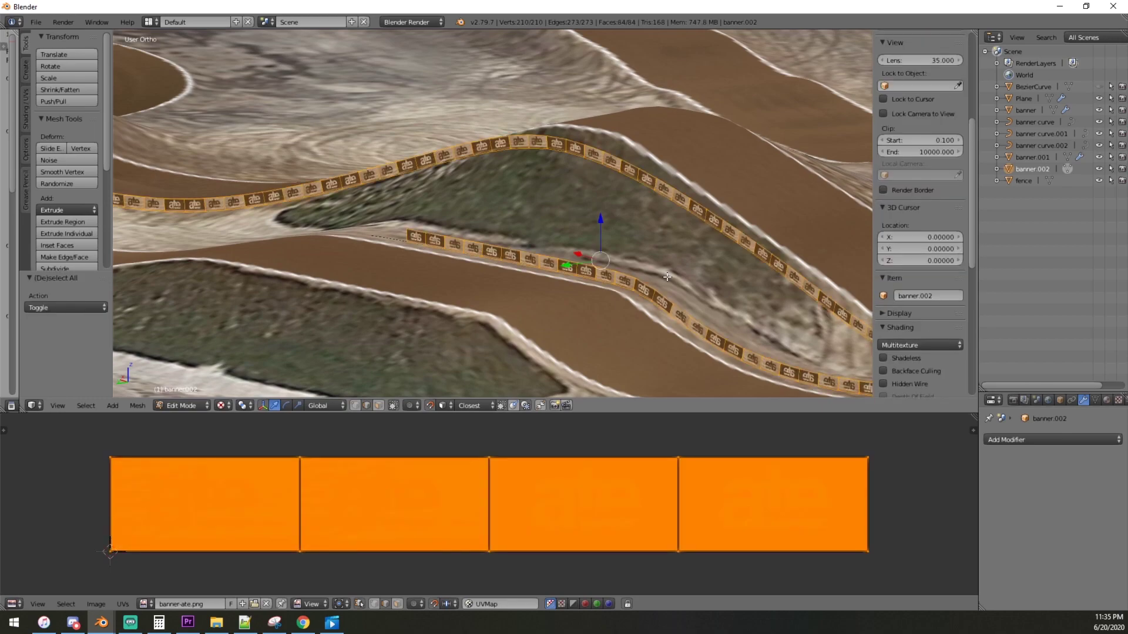
{"action": "key", "text": "ctrl+v"}
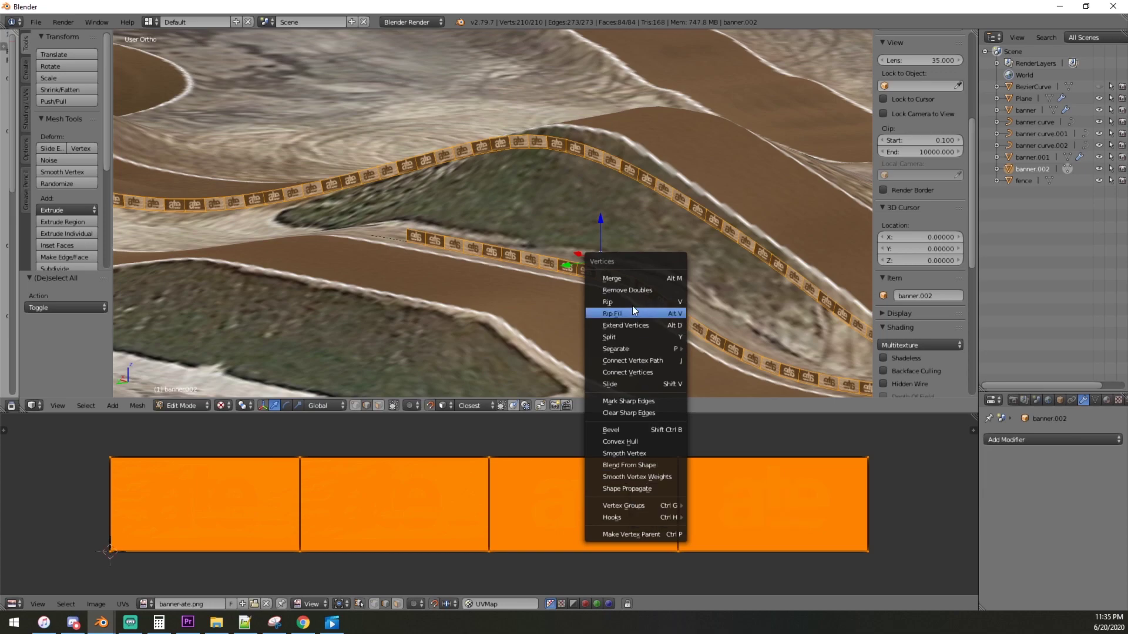
{"action": "left_click", "coordinate": [646, 290]}
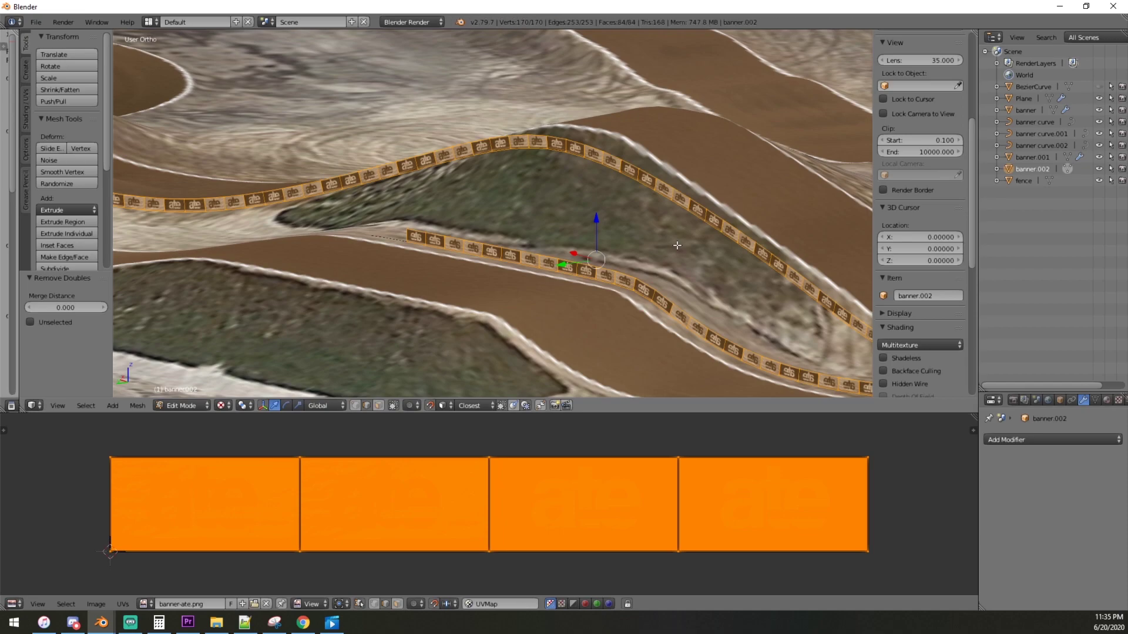
{"action": "key", "text": "a"}
{"action": "scroll", "coordinate": [514, 244], "scroll_direction": "down", "scroll_amount": 3}
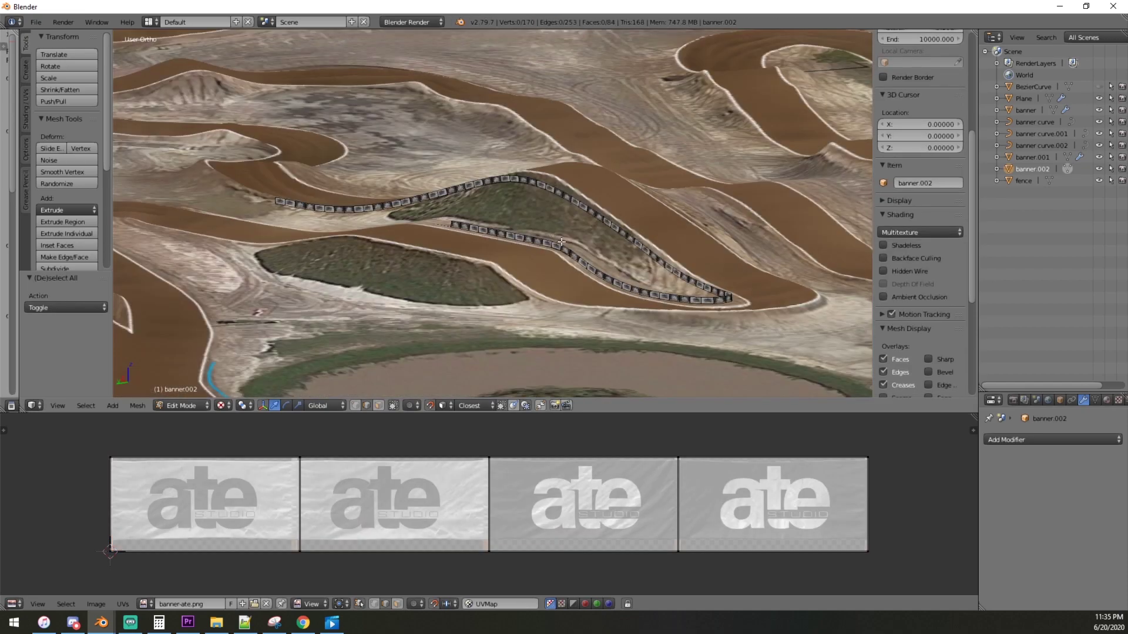
Delete the banner curve.002 object from the scene.
{"action": "middle_click_drag", "start_coordinate": [556, 242], "coordinate": [562, 242]}
{"action": "scroll", "coordinate": [567, 242], "scroll_direction": "up", "scroll_amount": 3}
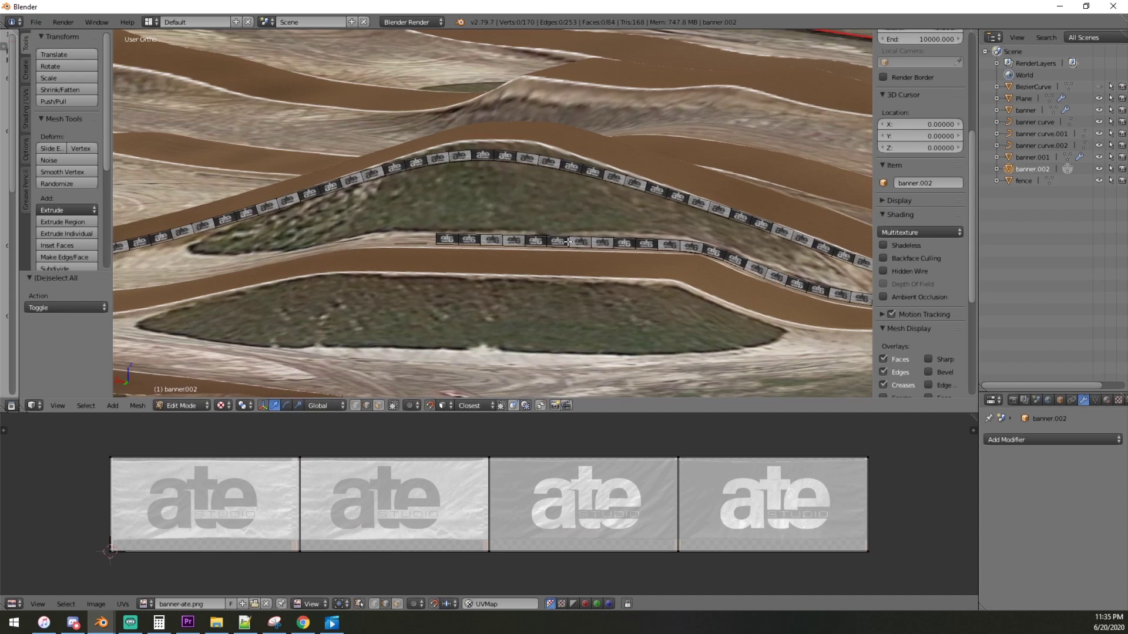
{"action": "middle_click_drag", "start_coordinate": [597, 225], "coordinate": [713, 229]}
{"action": "key", "text": "KP_7"}
{"action": "scroll", "coordinate": [617, 211], "scroll_direction": "down", "scroll_amount": 4}
{"action": "scroll", "coordinate": [712, 229], "scroll_direction": "up", "scroll_amount": 5}
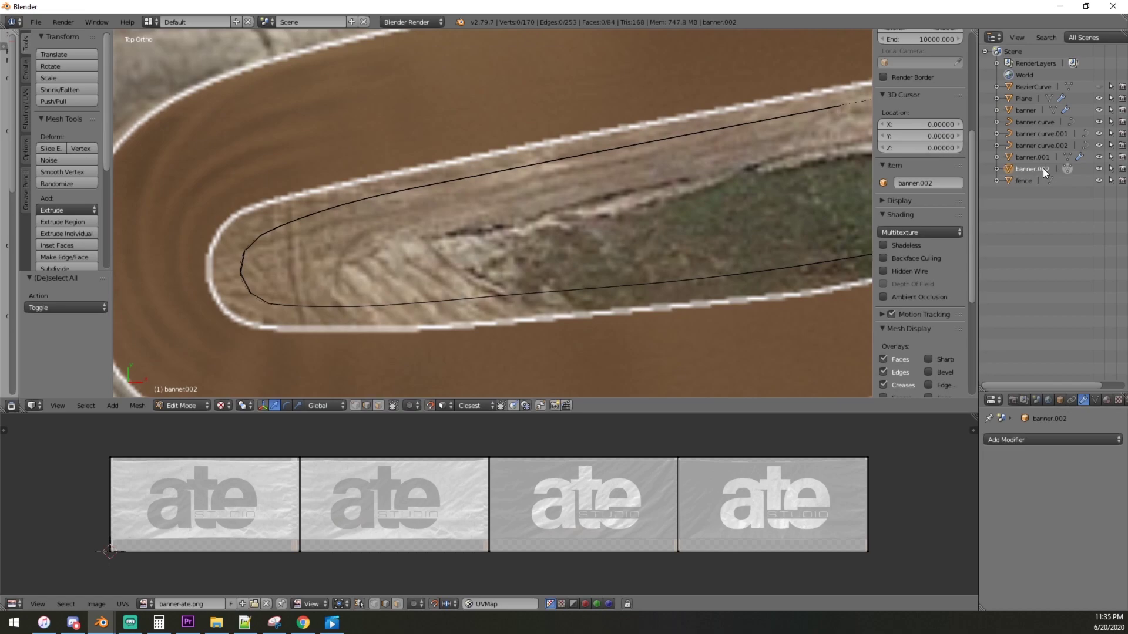
{"action": "right_click", "coordinate": [1037, 149]}
{"action": "left_click", "coordinate": [1038, 148]}
{"action": "scroll", "coordinate": [701, 188], "scroll_direction": "down", "scroll_amount": 1}
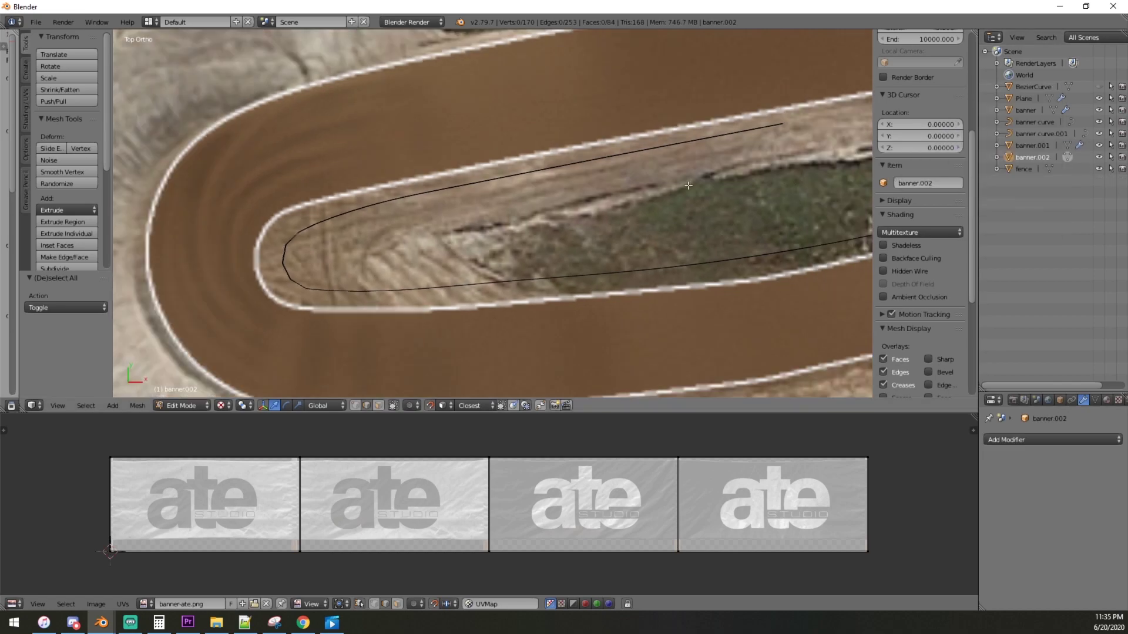
Turn off snapping for mesh editing of the banner fence at the hairpin.
{"action": "scroll", "coordinate": [701, 188], "scroll_direction": "down", "scroll_amount": 3}
{"action": "middle_click_drag", "start_coordinate": [701, 188], "coordinate": [453, 116]}
{"action": "scroll", "coordinate": [453, 115], "scroll_direction": "up", "scroll_amount": 6}
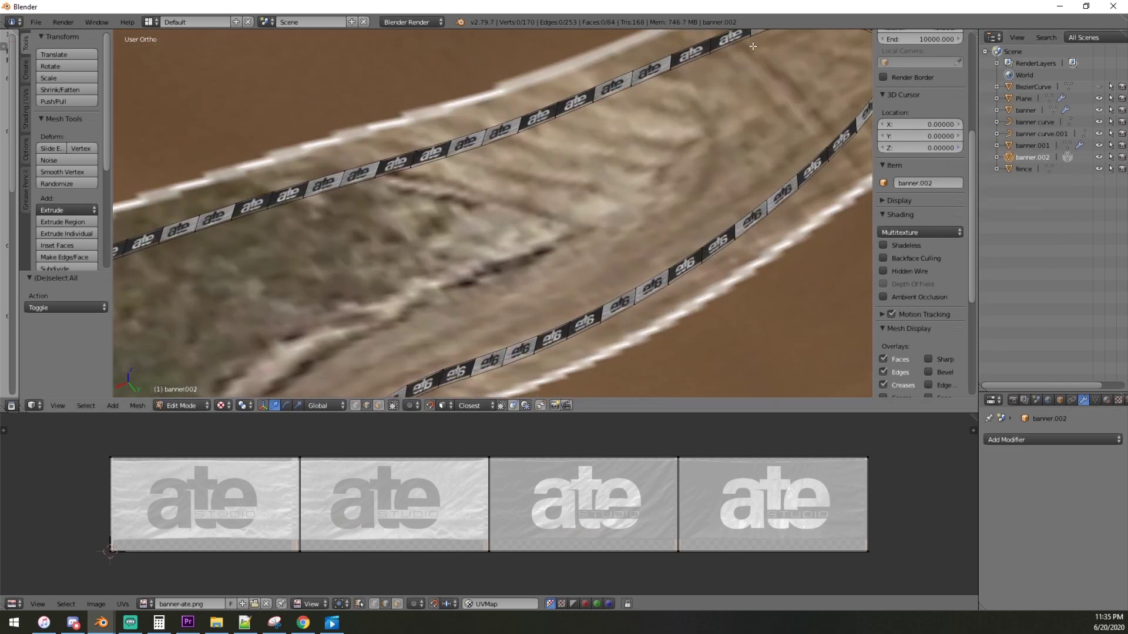
{"action": "scroll", "coordinate": [562, 239], "scroll_direction": "down", "scroll_amount": 3}
{"action": "left_click", "coordinate": [429, 404]}
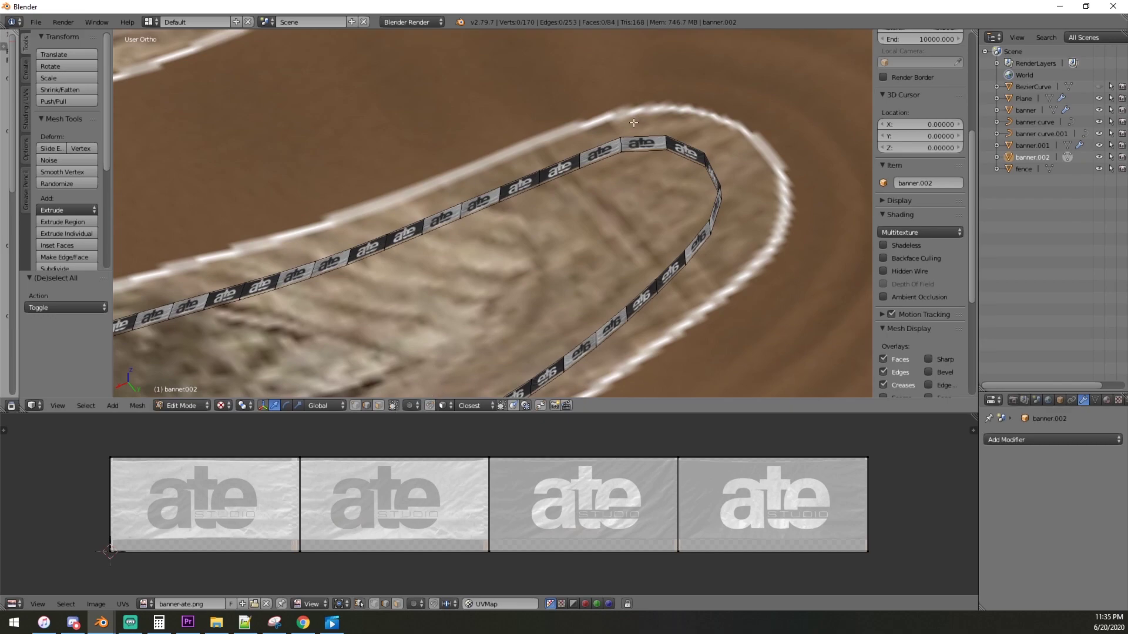
Try tilting the hairpin banners by moving their top-edge vertices, and undo the move.
{"action": "right_click", "coordinate": [594, 150]}
{"action": "right_click", "coordinate": [717, 197], "text": "ctrl"}
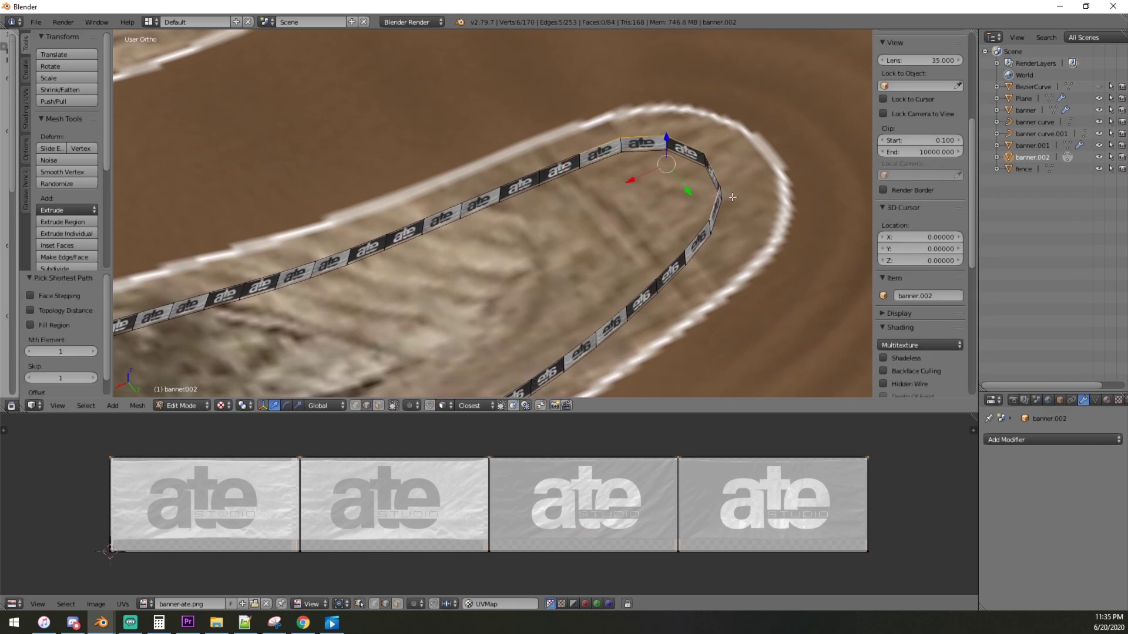
{"action": "key", "text": "g"}
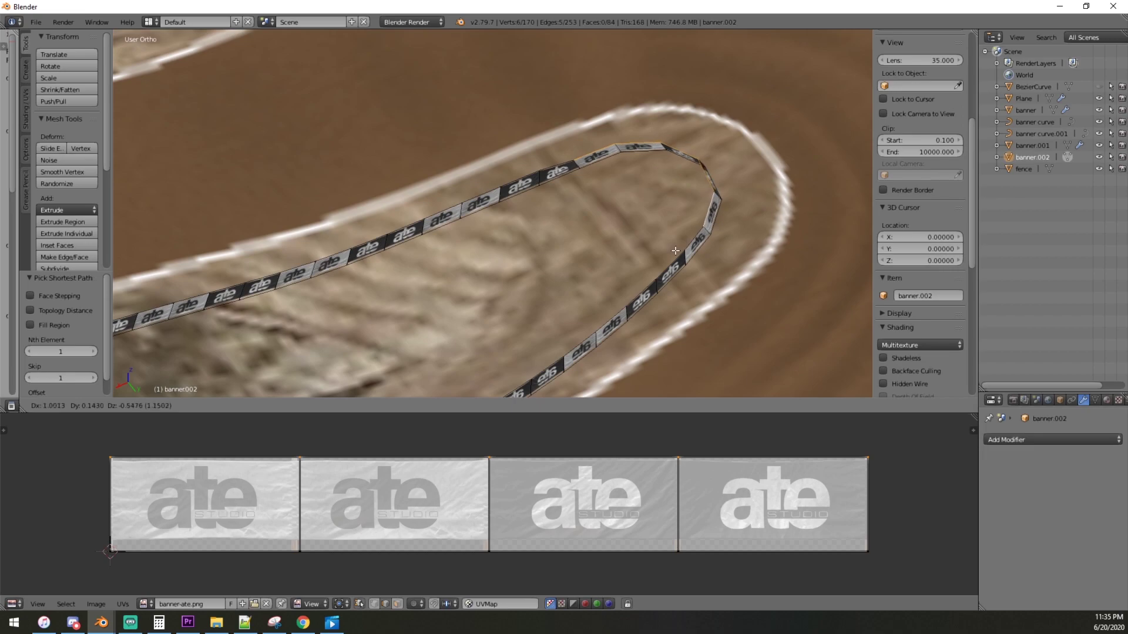
{"action": "left_click", "coordinate": [691, 228]}
{"action": "middle_click_drag", "start_coordinate": [691, 229], "coordinate": [692, 183]}
{"action": "scroll", "coordinate": [761, 261], "scroll_direction": "down", "scroll_amount": 3}
{"action": "middle_click_drag", "start_coordinate": [727, 306], "coordinate": [729, 189], "text": "shift"}
{"action": "scroll", "coordinate": [605, 206], "scroll_direction": "up", "scroll_amount": 8}
{"action": "key", "text": "ctrl+z"}
Inspect the banner fence from its far end up over the hill, checking how the banners sit and face.
{"action": "scroll", "coordinate": [536, 208], "scroll_direction": "down", "scroll_amount": 4}
{"action": "middle_click_drag", "start_coordinate": [382, 276], "coordinate": [624, 202]}
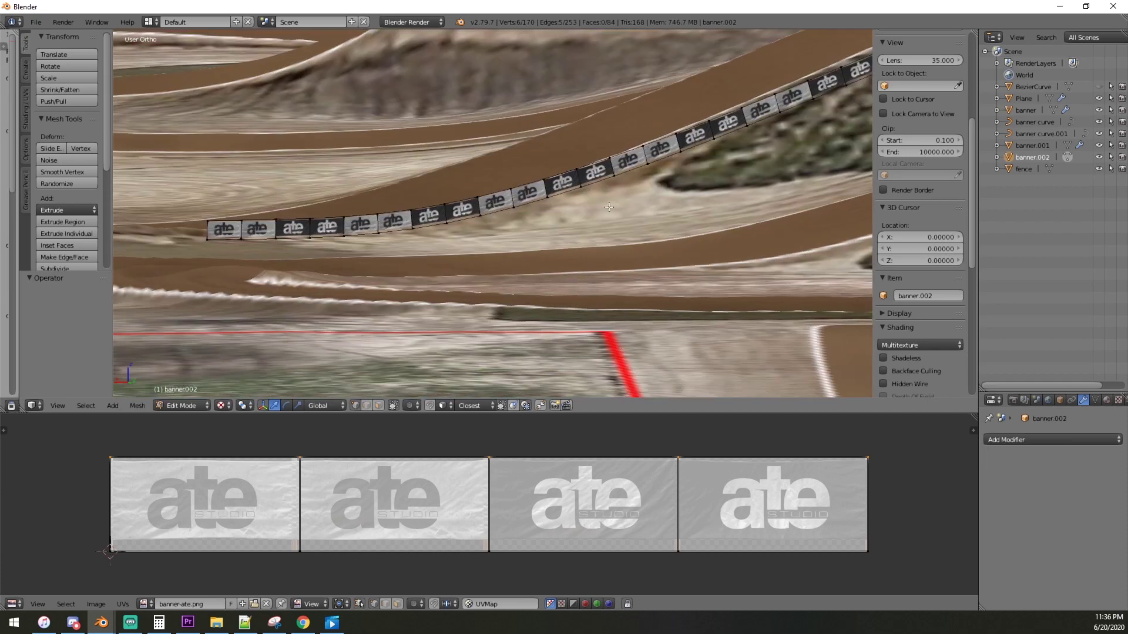
{"action": "middle_click_drag", "start_coordinate": [703, 193], "coordinate": [588, 212]}
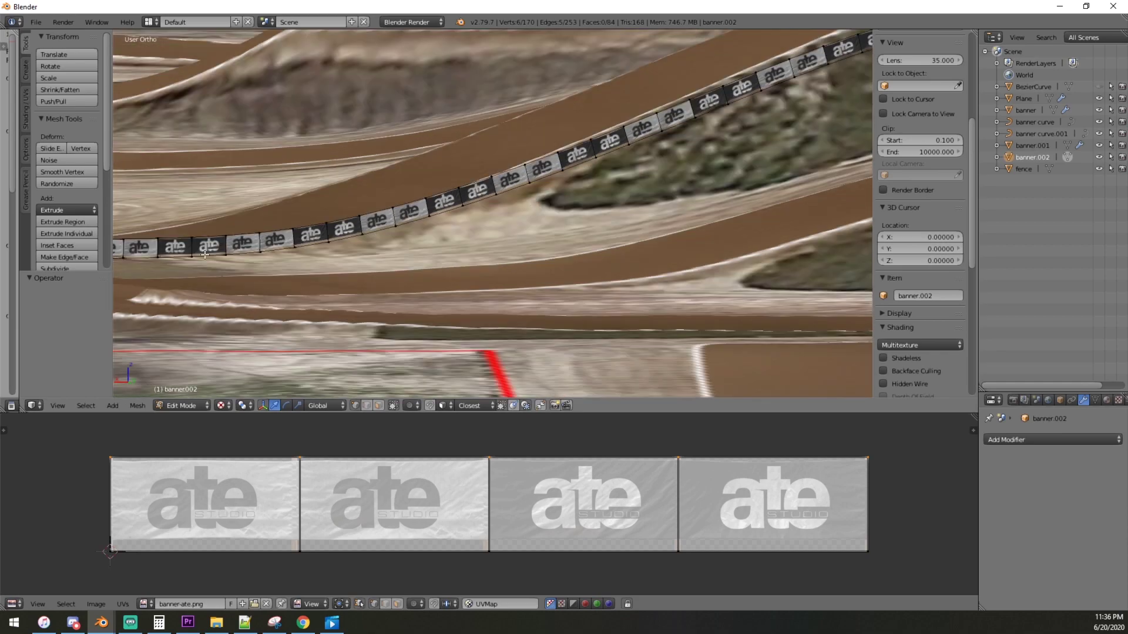
{"action": "middle_click_drag", "start_coordinate": [664, 171], "coordinate": [289, 259]}
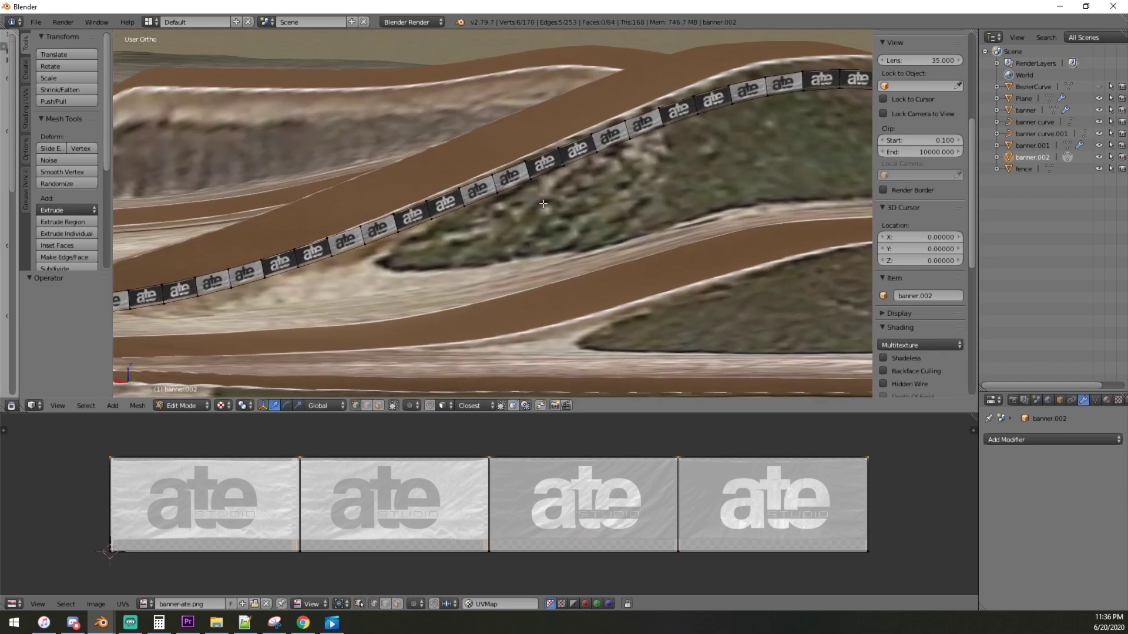
{"action": "middle_click_drag", "start_coordinate": [768, 146], "coordinate": [605, 199]}
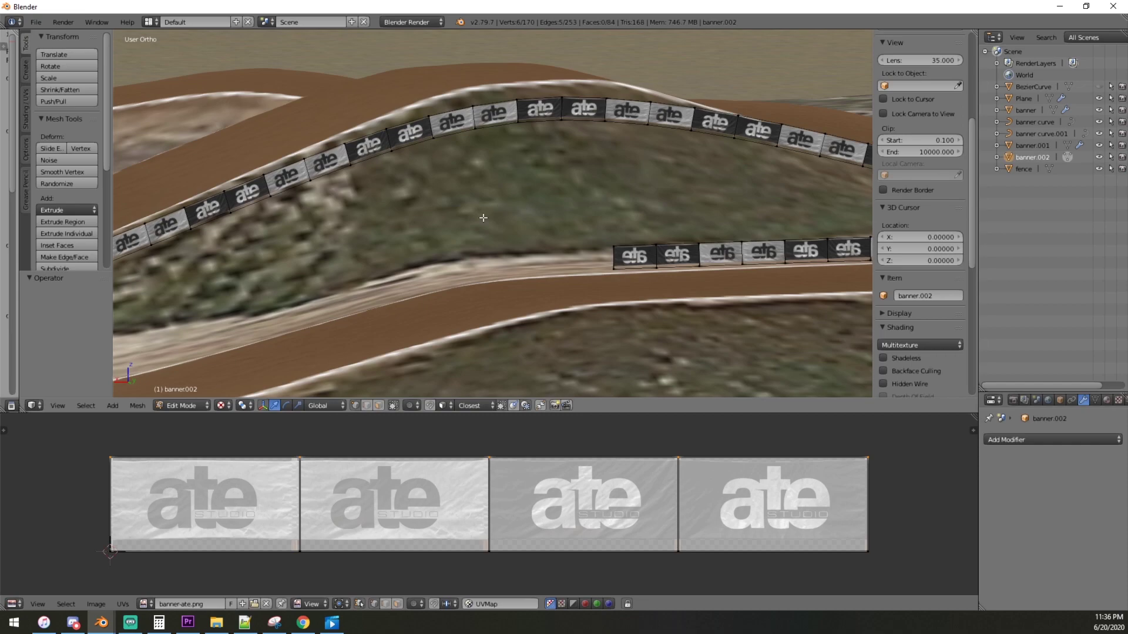
Select the hairpin banners' top-edge vertices through the UV layout and edge-slide them fully down onto the bottom edge.
{"action": "scroll", "coordinate": [483, 218], "scroll_direction": "down", "scroll_amount": 5}
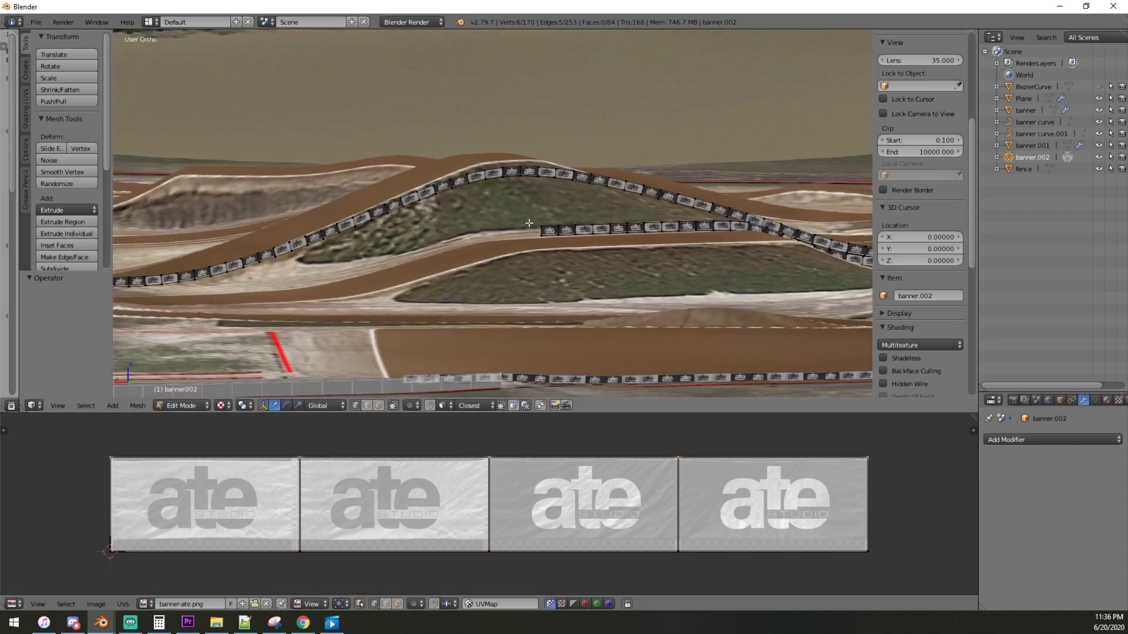
{"action": "key", "text": "a"}
{"action": "scroll", "coordinate": [919, 235], "scroll_direction": "down", "scroll_amount": 4}
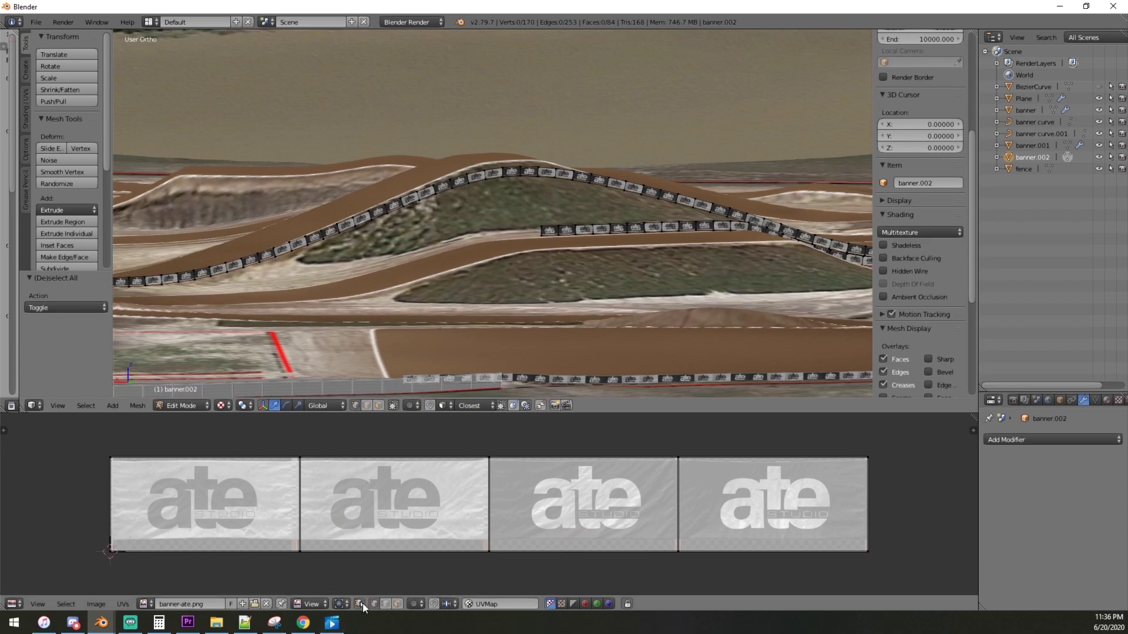
{"action": "key", "text": "b"}
{"action": "left_click_drag", "start_coordinate": [889, 485], "coordinate": [97, 435]}
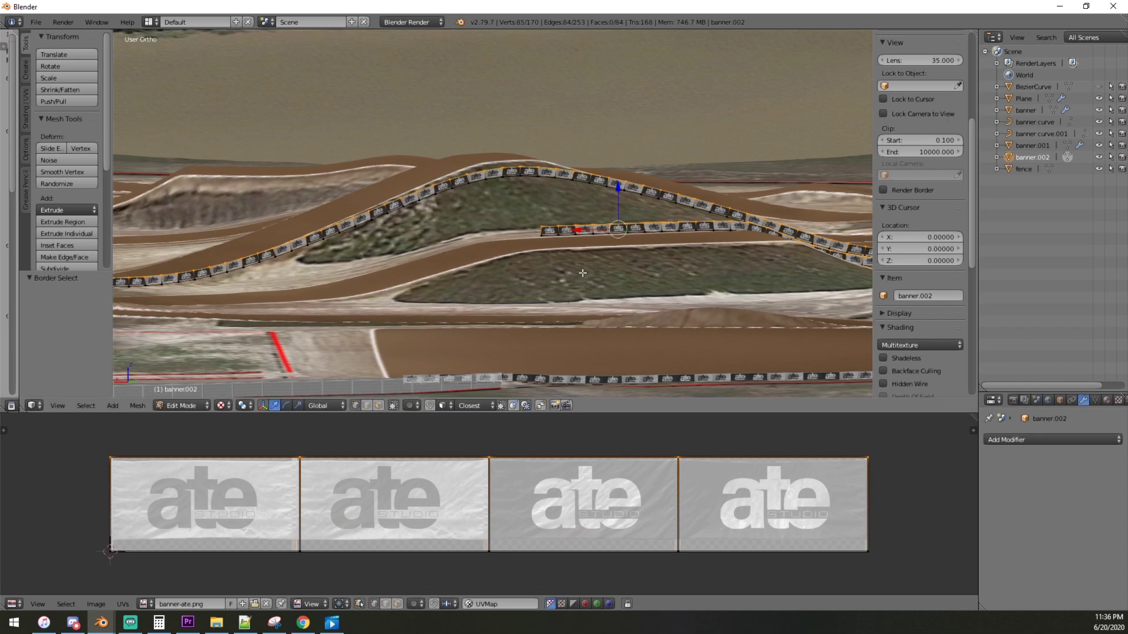
{"action": "key", "text": "g"}
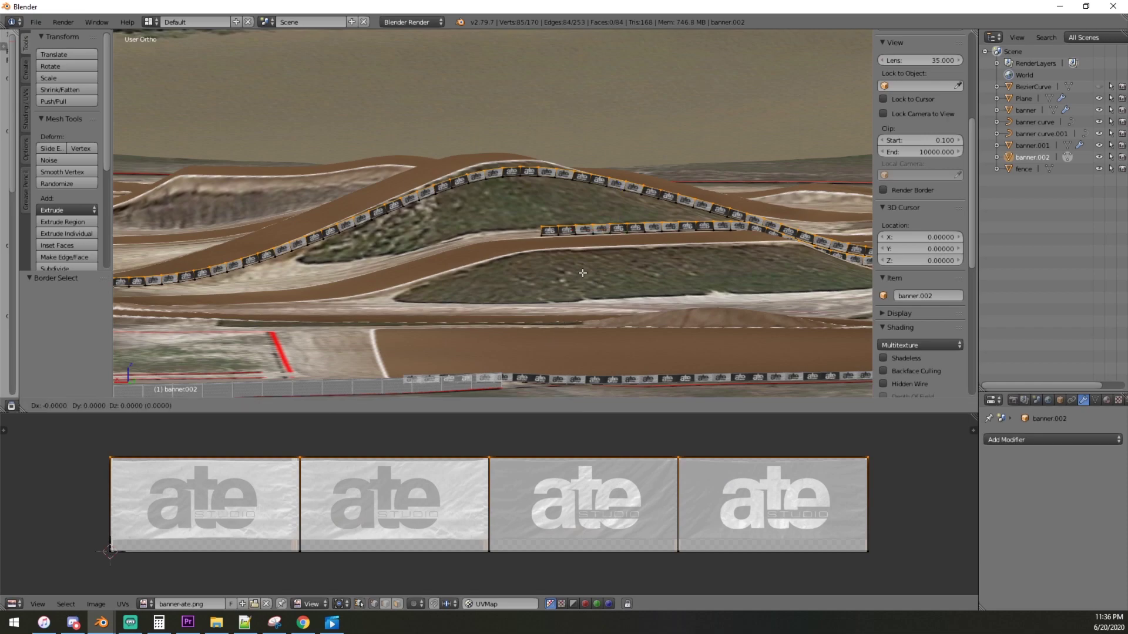
{"action": "key", "text": "g"}
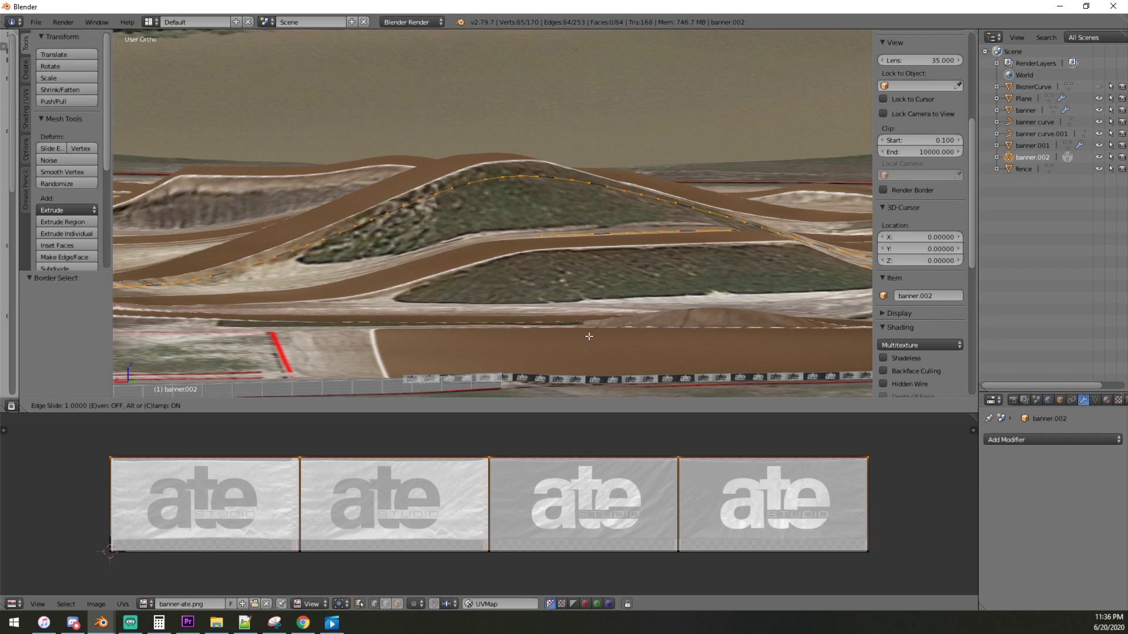
{"action": "left_click", "coordinate": [589, 336]}
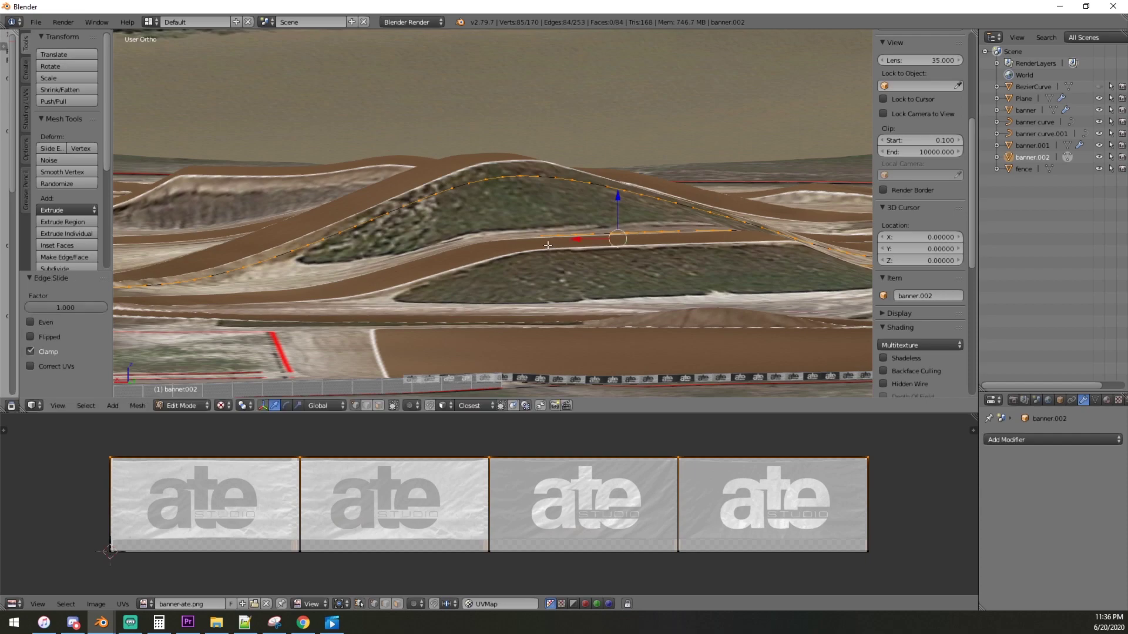
Move the selected banner vertices up 3 units along global Z.
{"action": "key", "text": "g"}
{"action": "type", "text": "z"}
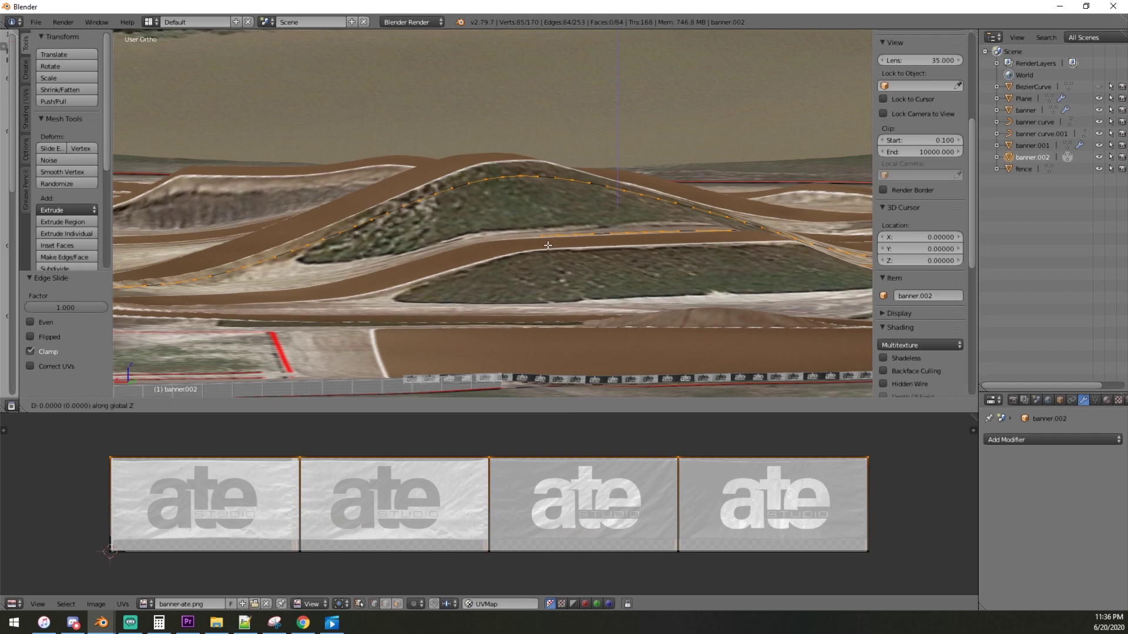
{"action": "type", "text": "3"}
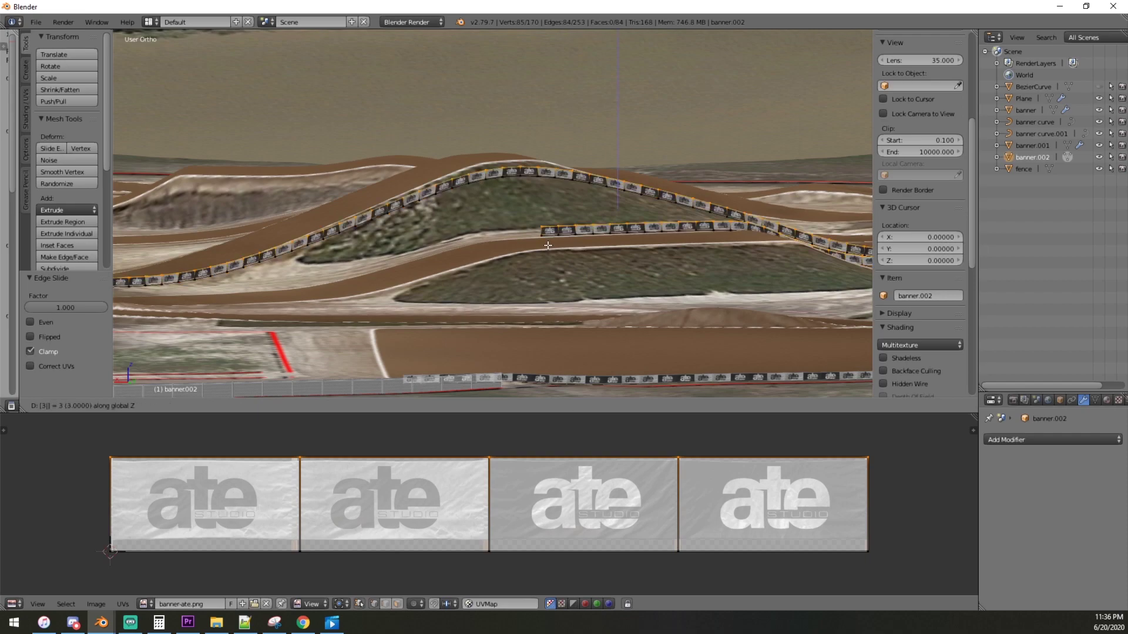
{"action": "key", "text": "Return"}
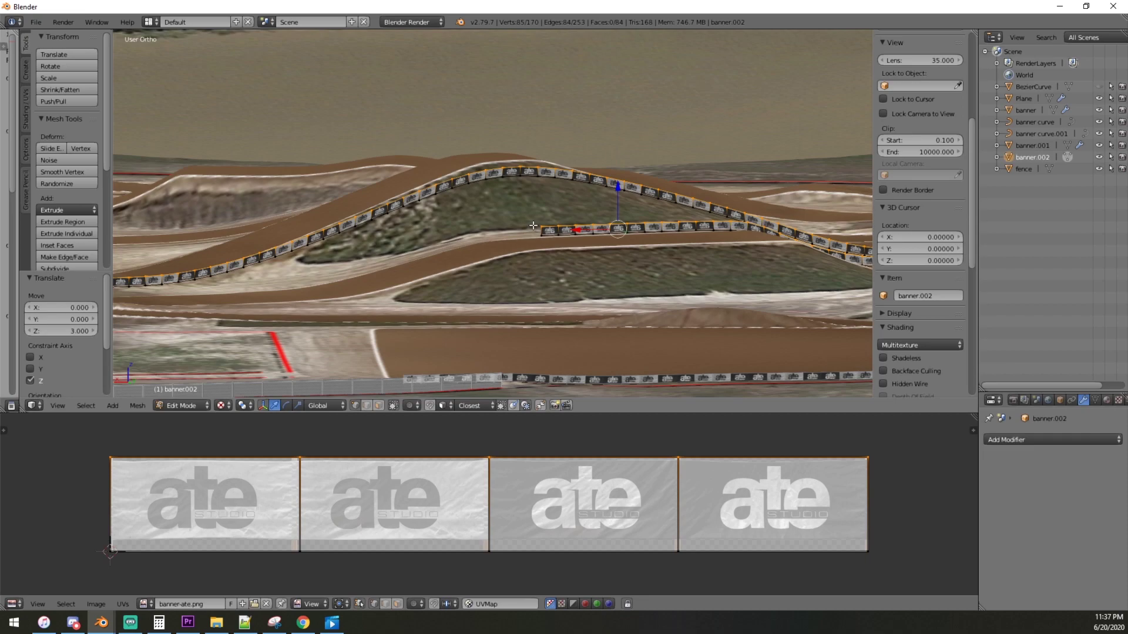
Inspect the banner fence over the hill and around the hairpin's end, checking how upright the panels stand.
{"action": "scroll", "coordinate": [533, 225], "scroll_direction": "up", "scroll_amount": 4}
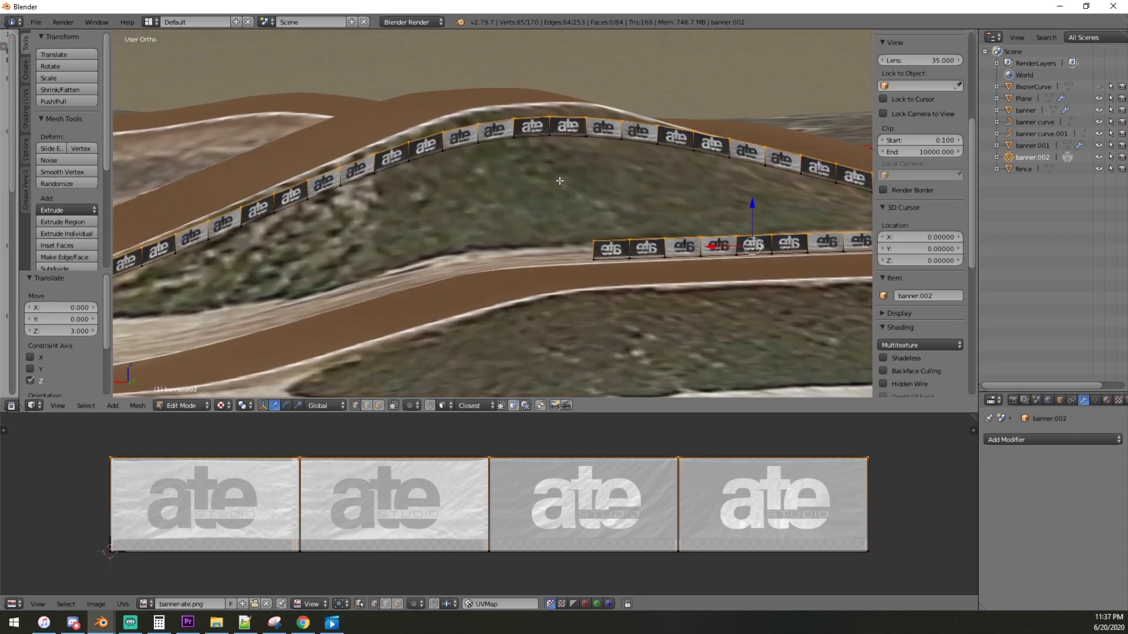
{"action": "scroll", "coordinate": [602, 248], "scroll_direction": "up", "scroll_amount": 6}
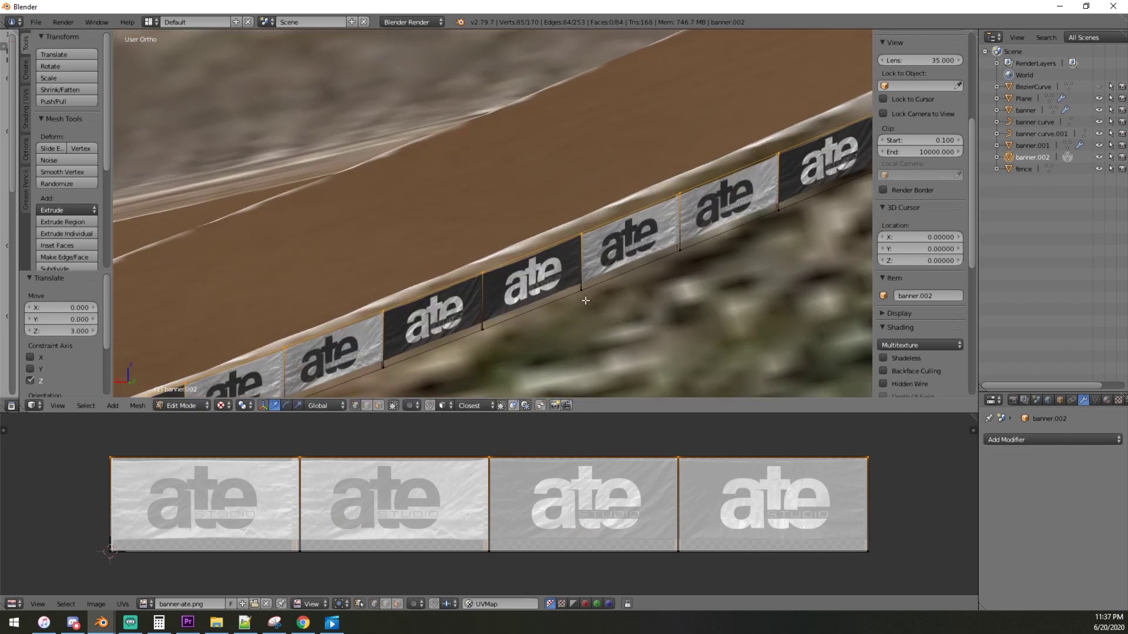
{"action": "scroll", "coordinate": [614, 182], "scroll_direction": "down", "scroll_amount": 8}
{"action": "key", "text": "a"}
{"action": "middle_click_drag", "start_coordinate": [623, 223], "coordinate": [725, 258]}
{"action": "scroll", "coordinate": [725, 257], "scroll_direction": "up", "scroll_amount": 6}
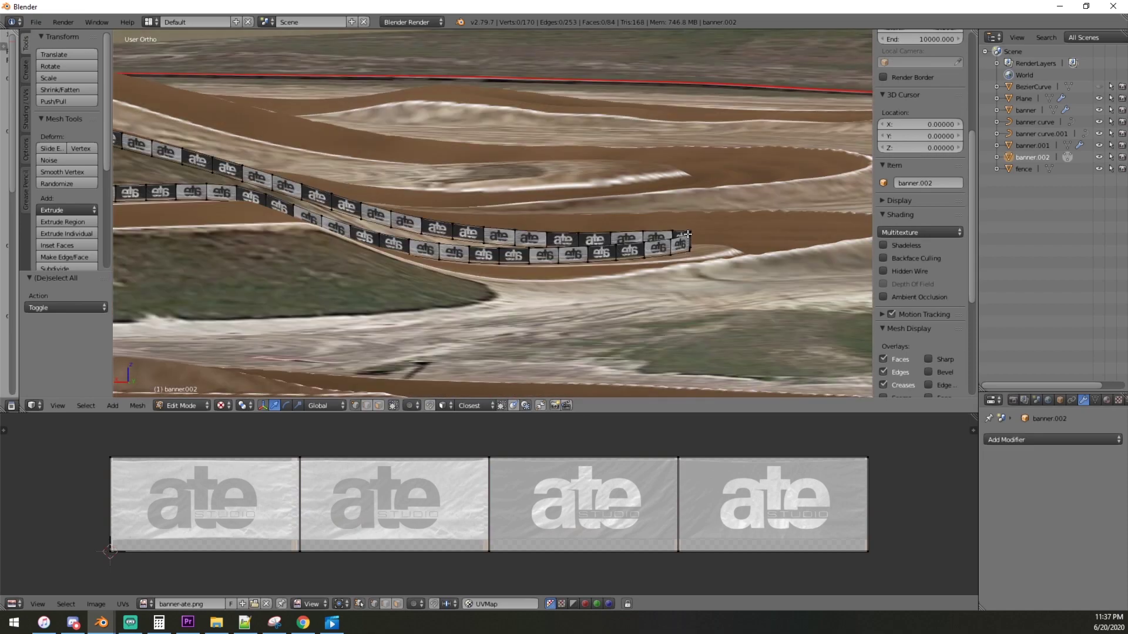
{"action": "middle_click_drag", "start_coordinate": [738, 246], "coordinate": [745, 249]}
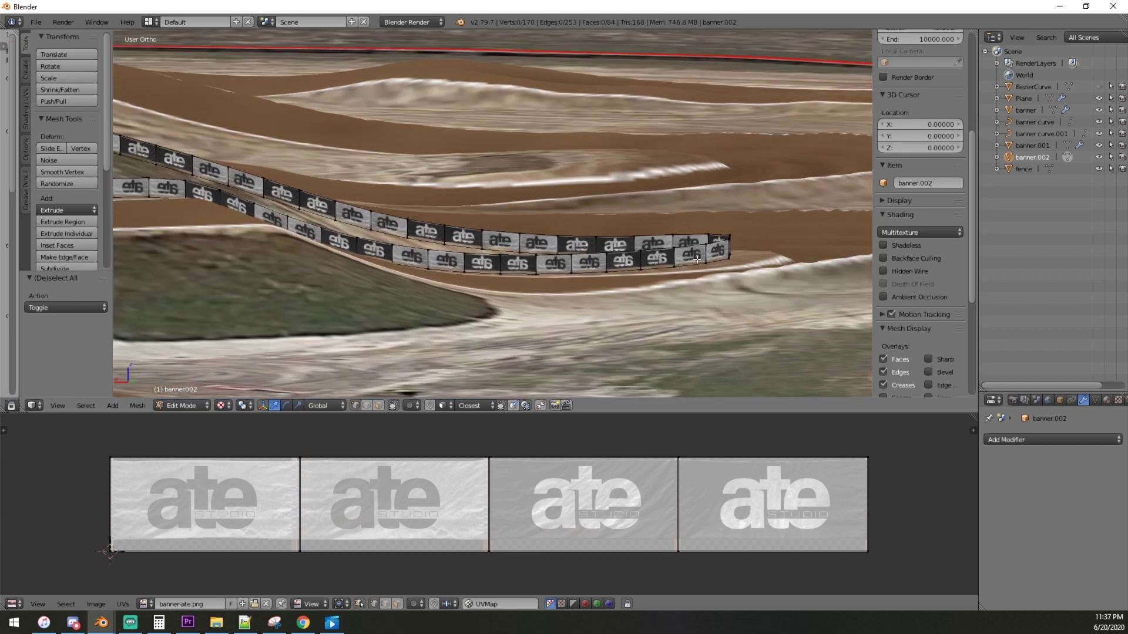
{"action": "scroll", "coordinate": [697, 260], "scroll_direction": "down", "scroll_amount": 6}
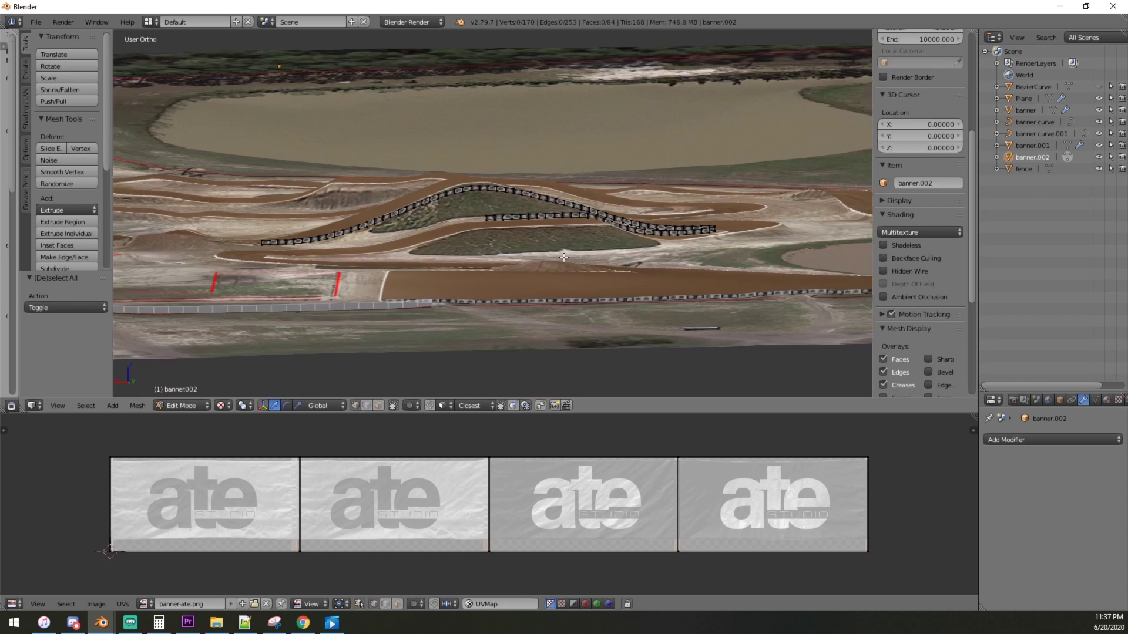
{"action": "scroll", "coordinate": [457, 250], "scroll_direction": "up", "scroll_amount": 3}
{"action": "middle_click_drag", "start_coordinate": [438, 257], "coordinate": [473, 262]}
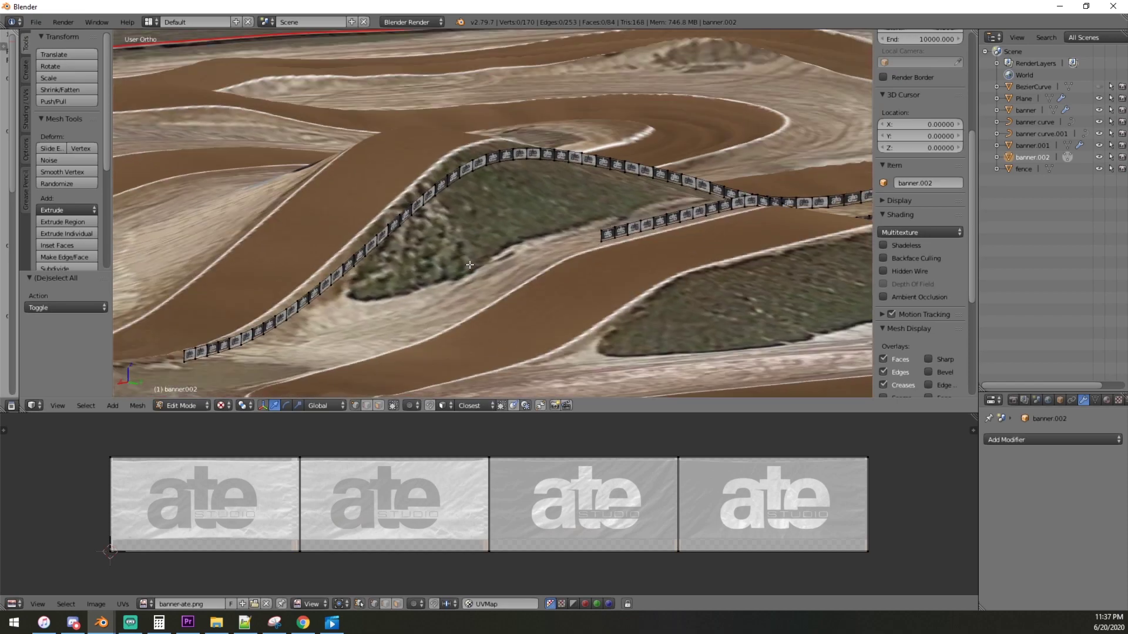
Leave mesh editing, deselect the fence and examine the banner logos on both sides of the hairpin.
{"action": "key", "text": "Tab"}
{"action": "scroll", "coordinate": [629, 261], "scroll_direction": "down", "scroll_amount": 4}
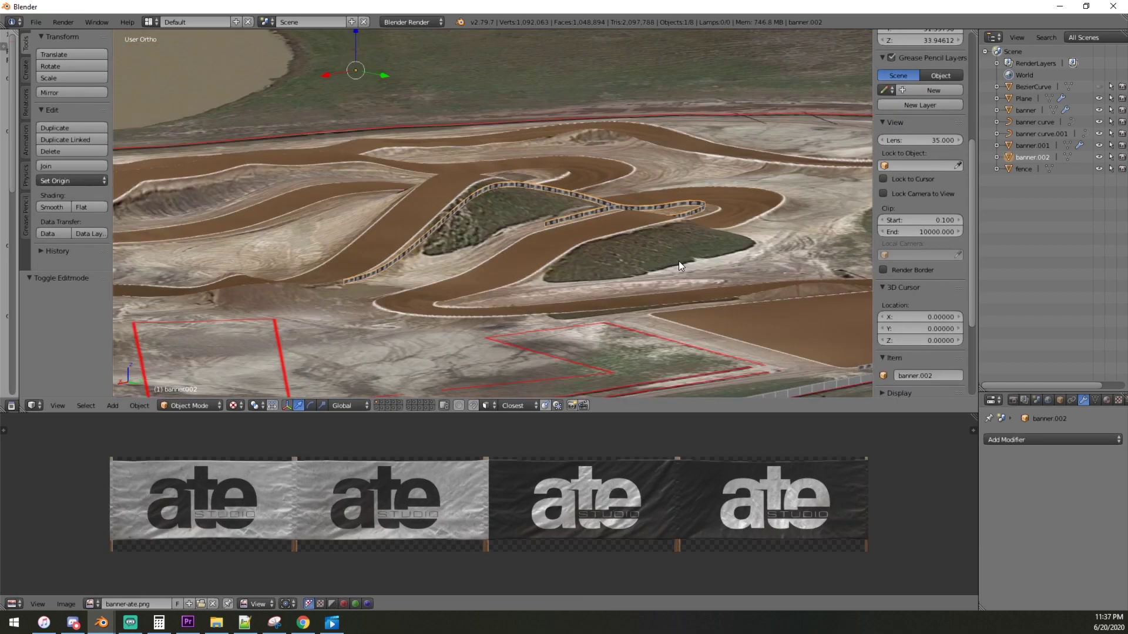
{"action": "key", "text": "a"}
{"action": "middle_click_drag", "start_coordinate": [670, 261], "coordinate": [576, 276]}
{"action": "scroll", "coordinate": [498, 266], "scroll_direction": "up", "scroll_amount": 5}
{"action": "scroll", "coordinate": [500, 269], "scroll_direction": "up", "scroll_amount": 3}
{"action": "scroll", "coordinate": [555, 273], "scroll_direction": "down", "scroll_amount": 3}
{"action": "scroll", "coordinate": [557, 272], "scroll_direction": "down", "scroll_amount": 2}
Select the entire banner.002 mesh in Edit Mode and enable backface culling in the viewport.
{"action": "key", "text": "Tab"}
{"action": "scroll", "coordinate": [576, 276], "scroll_direction": "up", "scroll_amount": 3}
{"action": "key", "text": "a"}
{"action": "scroll", "coordinate": [911, 332], "scroll_direction": "down", "scroll_amount": 1}
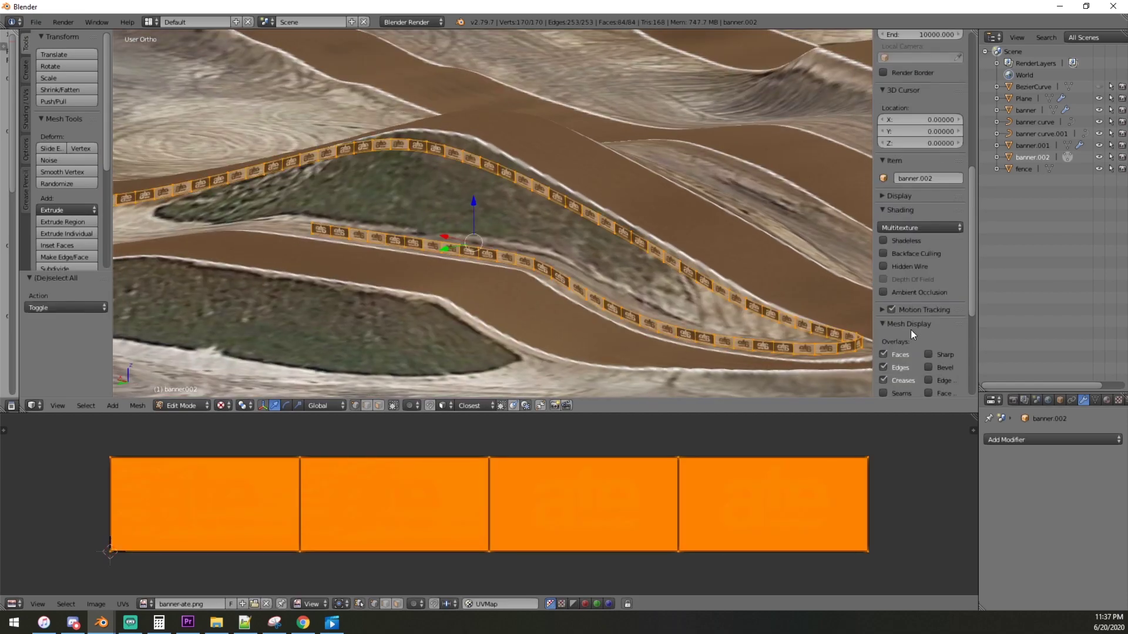
{"action": "left_click", "coordinate": [883, 253]}
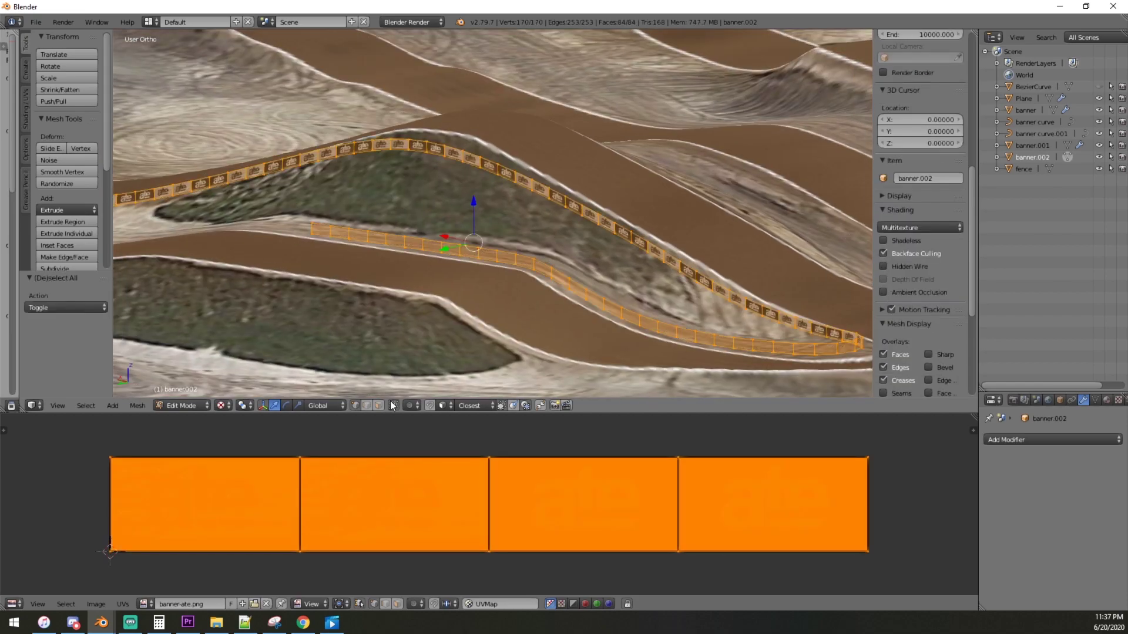
Duplicate all the banner faces in place and flip the duplicates' normals.
{"action": "key", "text": "a"}
{"action": "key", "text": "a"}
{"action": "key", "text": "shift+d"}
{"action": "key", "text": "Escape"}
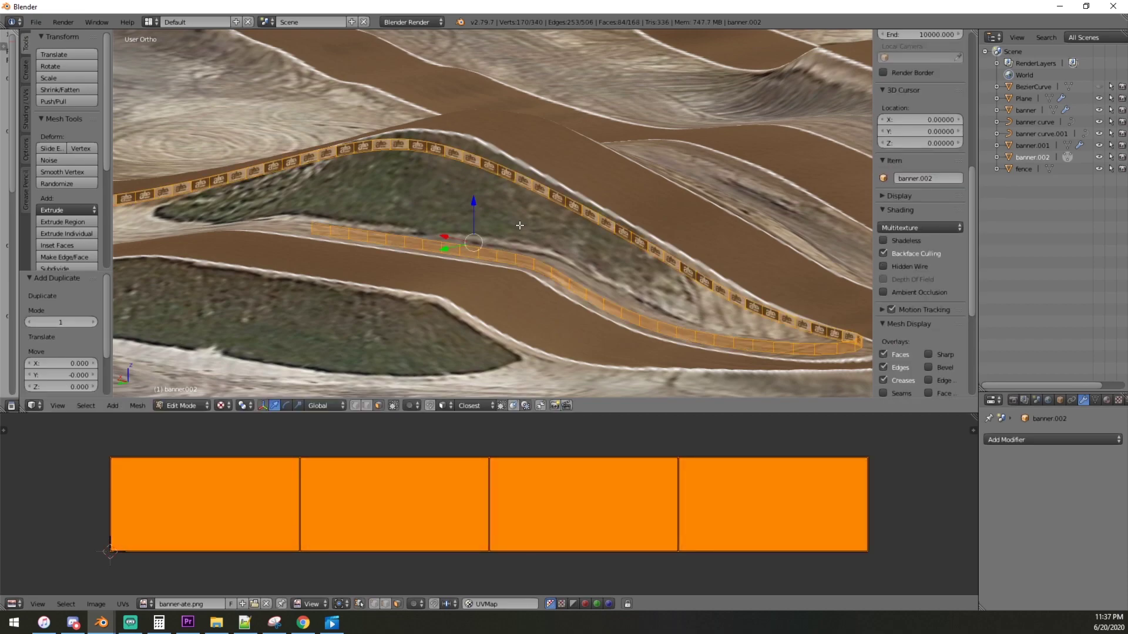
{"action": "left_click", "coordinate": [133, 405]}
{"action": "mouse_move", "coordinate": [188, 231]}
{"action": "left_click", "coordinate": [276, 259]}
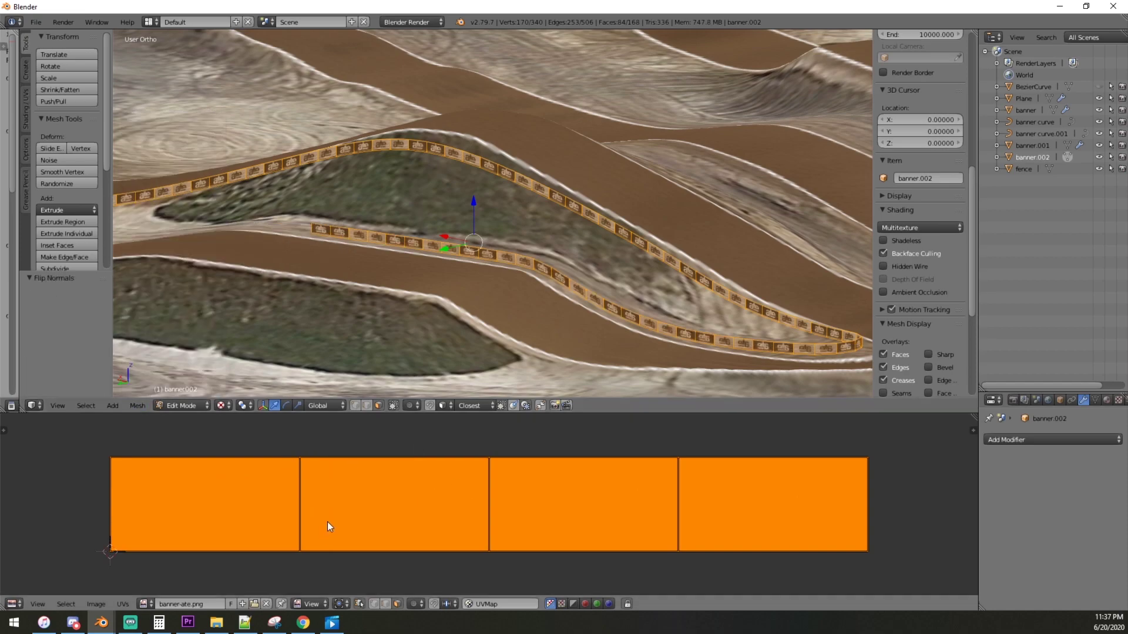
Mirror the duplicated faces' UVs along the X axis, then deselect everything and return to Object Mode.
{"action": "left_click", "coordinate": [128, 604]}
{"action": "mouse_move", "coordinate": [213, 383]}
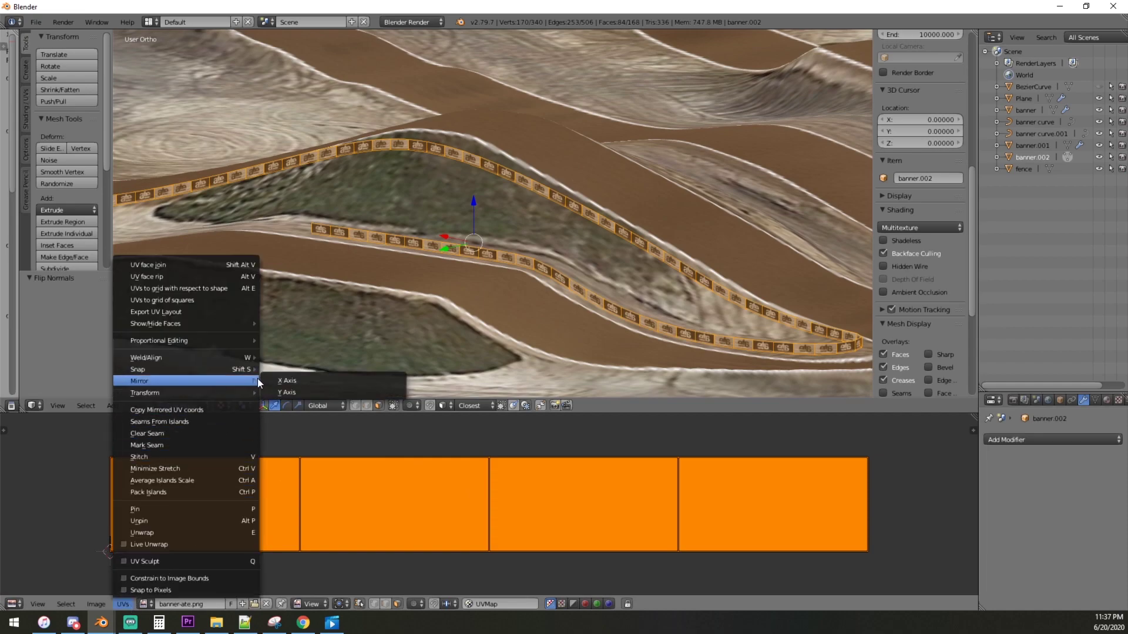
{"action": "left_click", "coordinate": [287, 381]}
{"action": "scroll", "coordinate": [277, 279], "scroll_direction": "up", "scroll_amount": 5}
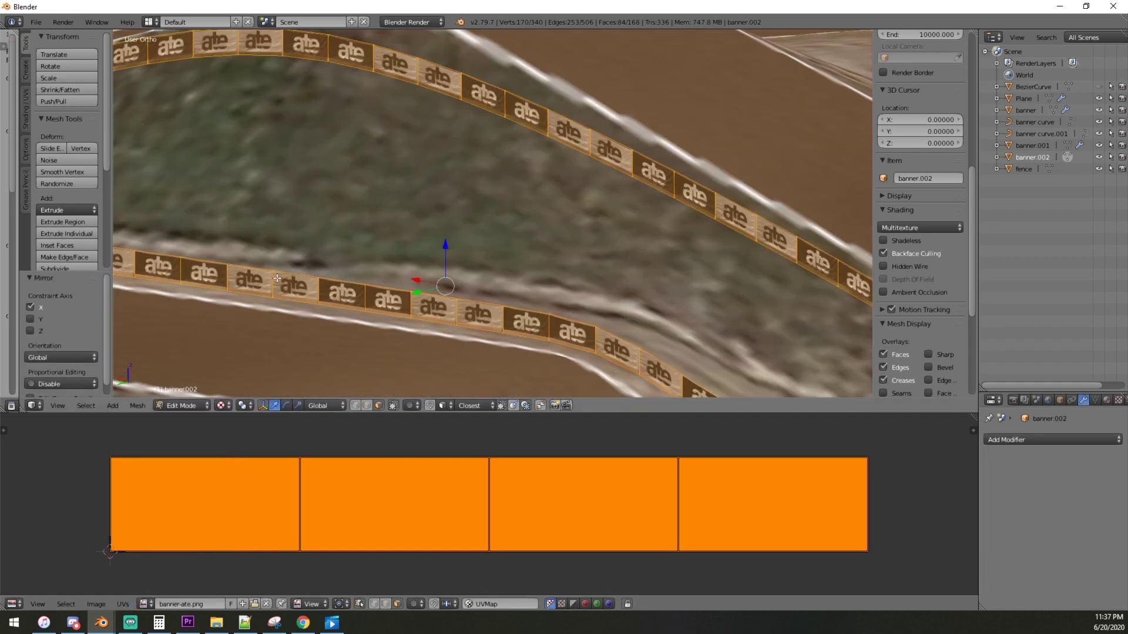
{"action": "scroll", "coordinate": [331, 278], "scroll_direction": "down", "scroll_amount": 2}
{"action": "key", "text": "a"}
{"action": "key", "text": "Tab"}
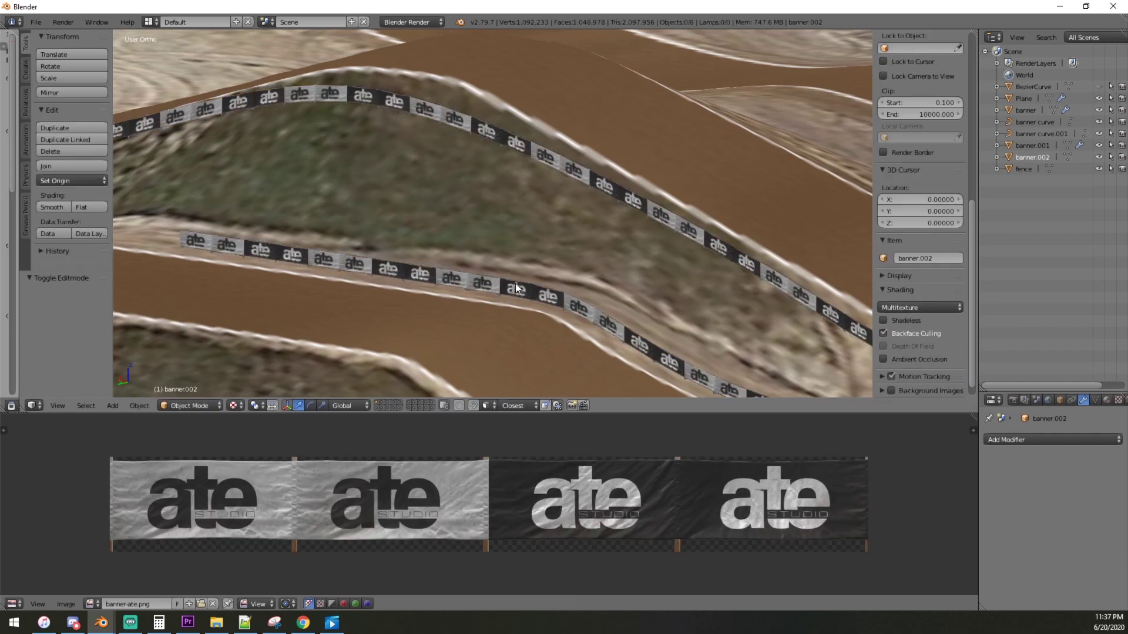
Hide every other object in the scene so only banner.002 stays visible, and select banner.002.
{"action": "scroll", "coordinate": [572, 233], "scroll_direction": "down", "scroll_amount": 2, "text": "shift"}
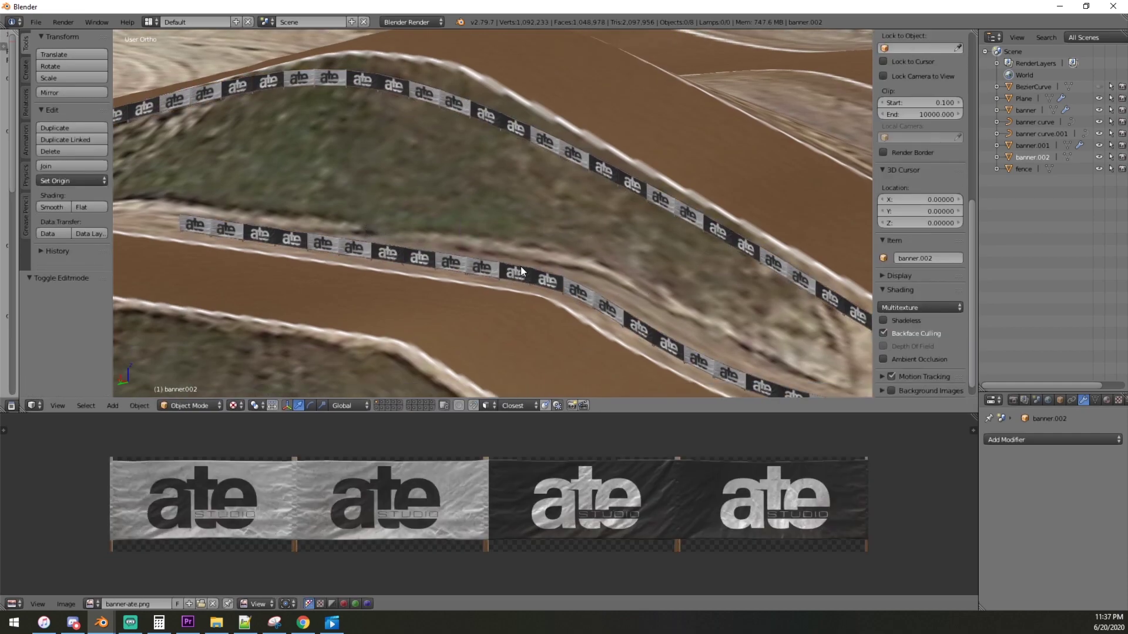
{"action": "scroll", "coordinate": [520, 266], "scroll_direction": "down", "scroll_amount": 6}
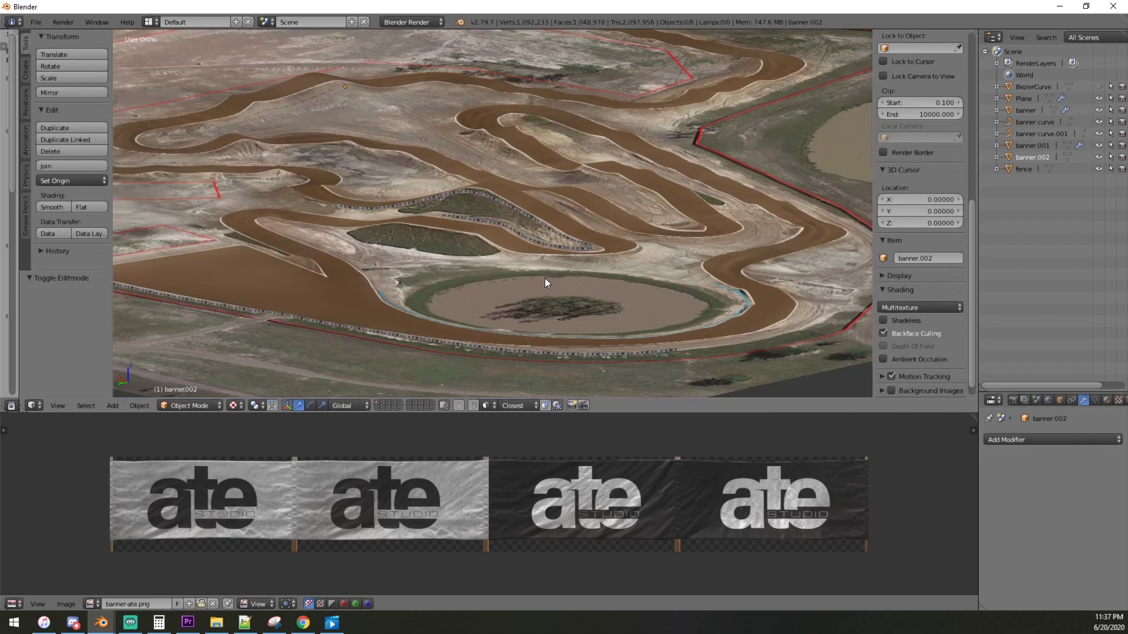
{"action": "scroll", "coordinate": [558, 287], "scroll_direction": "up", "scroll_amount": 3}
{"action": "middle_click_drag", "start_coordinate": [574, 299], "coordinate": [487, 312]}
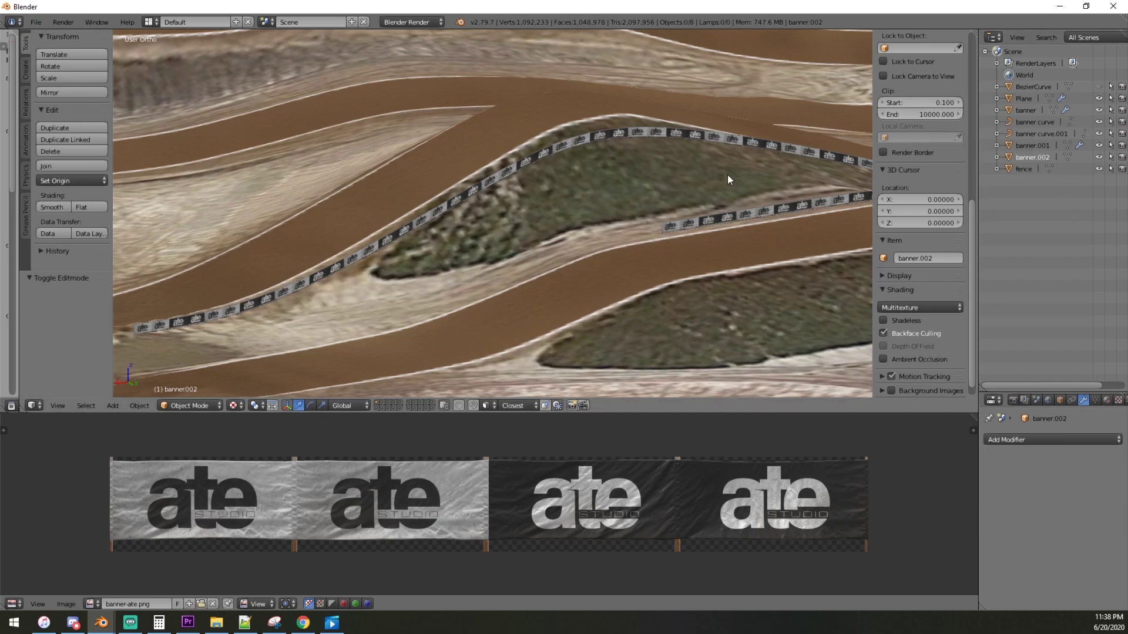
{"action": "left_click", "coordinate": [1099, 168]}
{"action": "left_click_drag", "start_coordinate": [1098, 134], "coordinate": [1099, 102]}
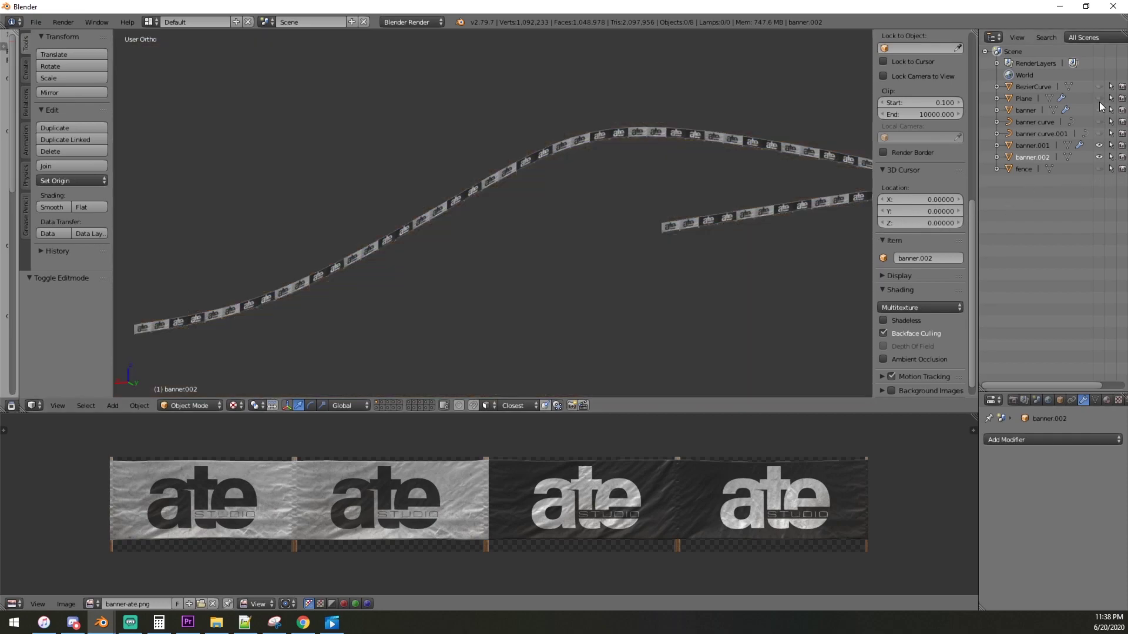
{"action": "left_click", "coordinate": [1099, 145]}
{"action": "left_click", "coordinate": [1035, 156]}
Inspect the isolated hairpin banner fence from several angles.
{"action": "scroll", "coordinate": [651, 217], "scroll_direction": "down", "scroll_amount": 3}
{"action": "middle_click_drag", "start_coordinate": [651, 217], "coordinate": [615, 195]}
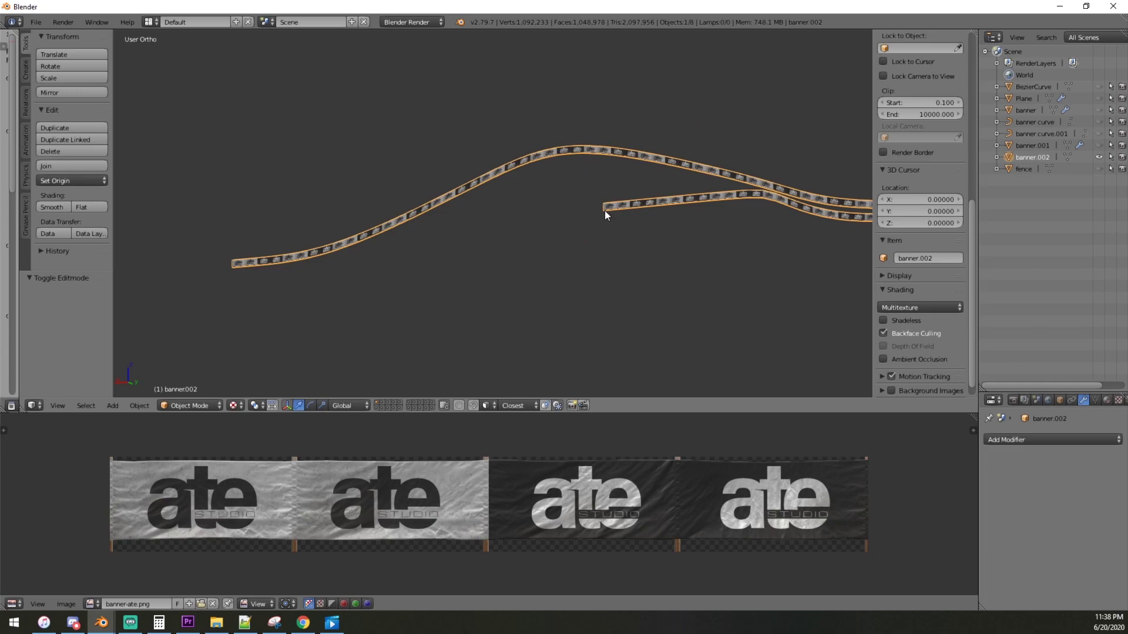
{"action": "scroll", "coordinate": [605, 210], "scroll_direction": "down", "scroll_amount": 3}
{"action": "middle_click_drag", "start_coordinate": [618, 220], "coordinate": [535, 268]}
{"action": "scroll", "coordinate": [715, 263], "scroll_direction": "up", "scroll_amount": 3}
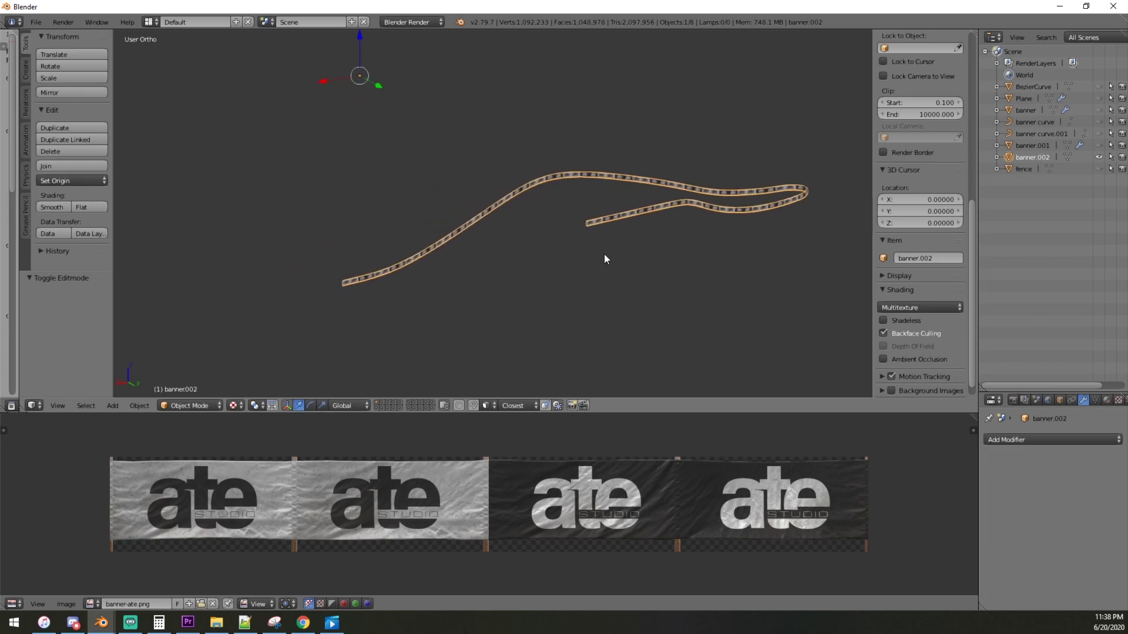
{"action": "scroll", "coordinate": [758, 199], "scroll_direction": "up", "scroll_amount": 2}
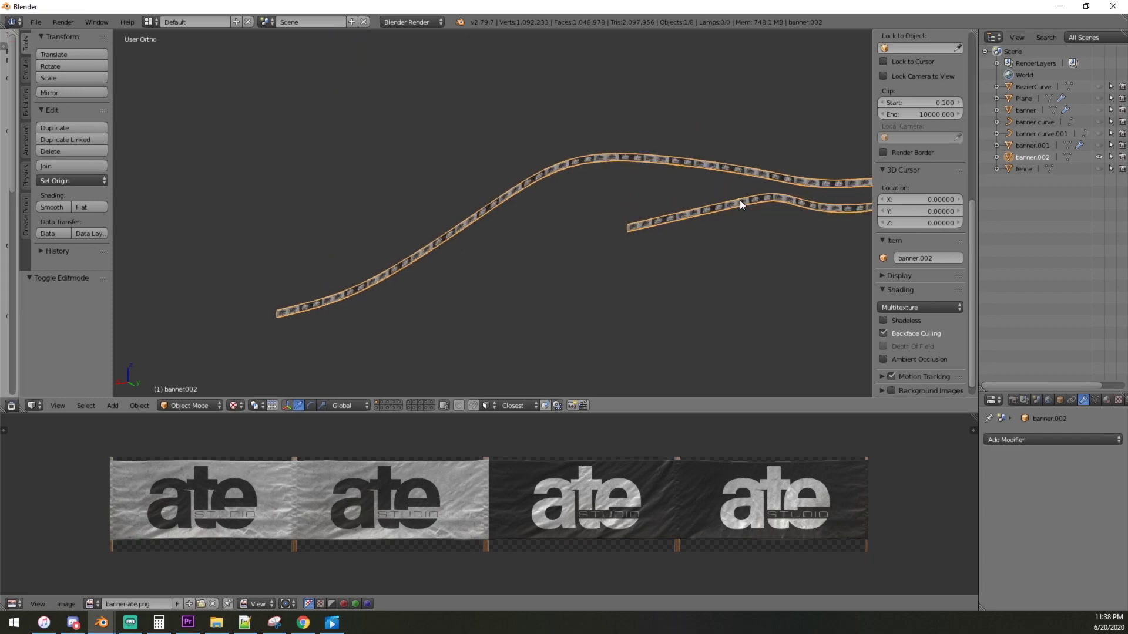
{"action": "middle_click_drag", "start_coordinate": [739, 200], "coordinate": [699, 197]}
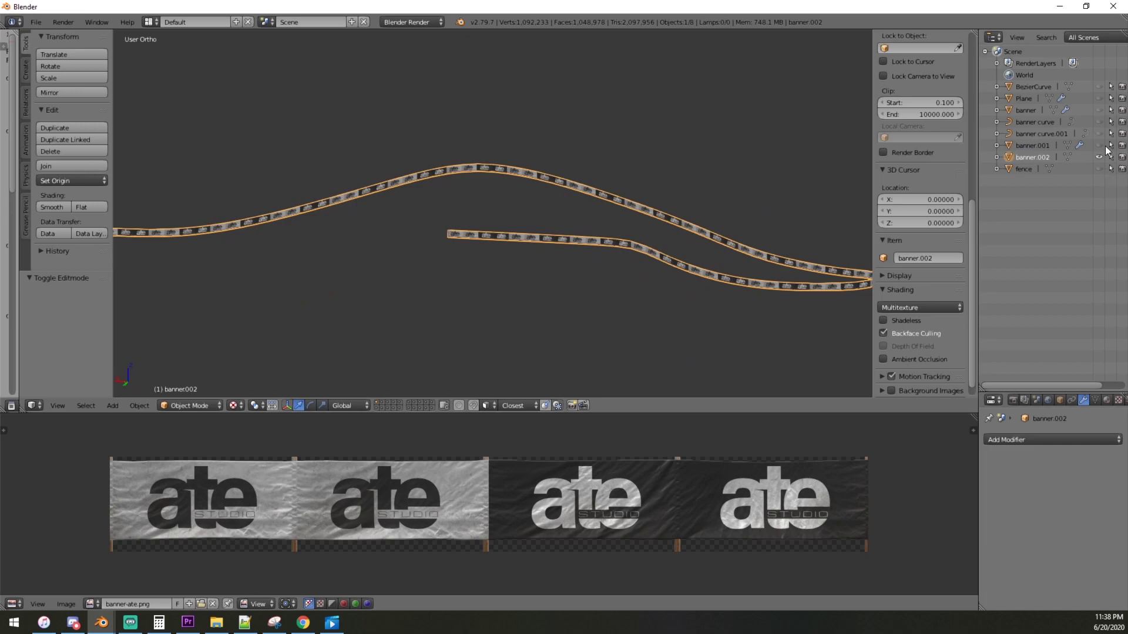
{"action": "scroll", "coordinate": [491, 265], "scroll_direction": "down", "scroll_amount": 5}
{"action": "scroll", "coordinate": [511, 273], "scroll_direction": "up", "scroll_amount": 5}
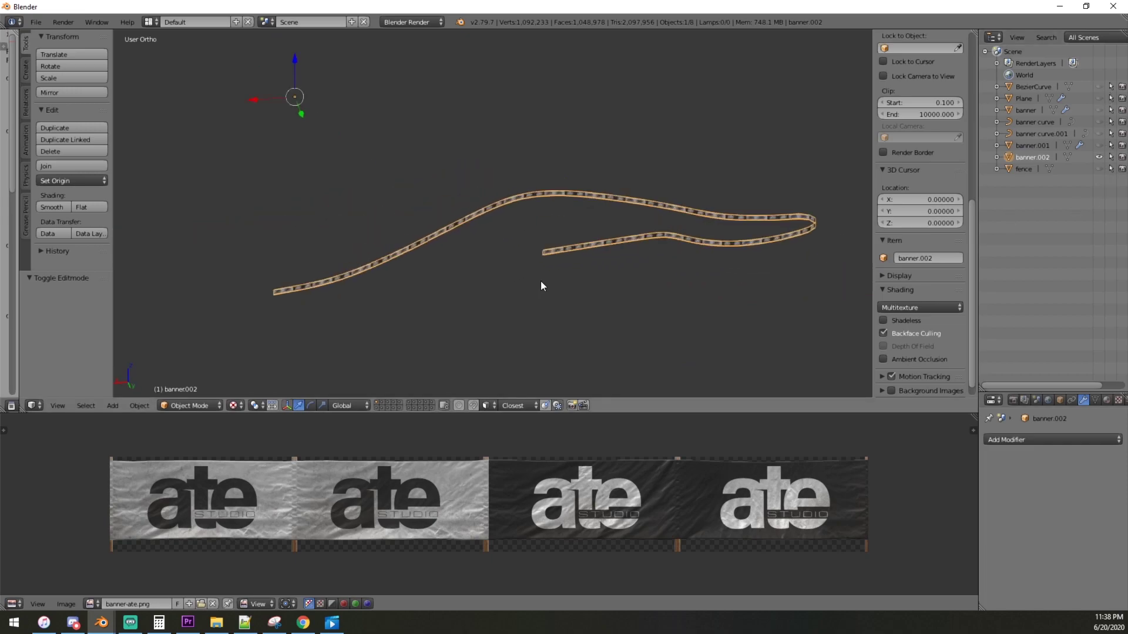
Export the selected banner fence to the Desktop as banner1 in MX Simulator (.jm) format, with Convert to Y-up and Apply Modifiers enabled.
{"action": "left_click", "coordinate": [36, 22]}
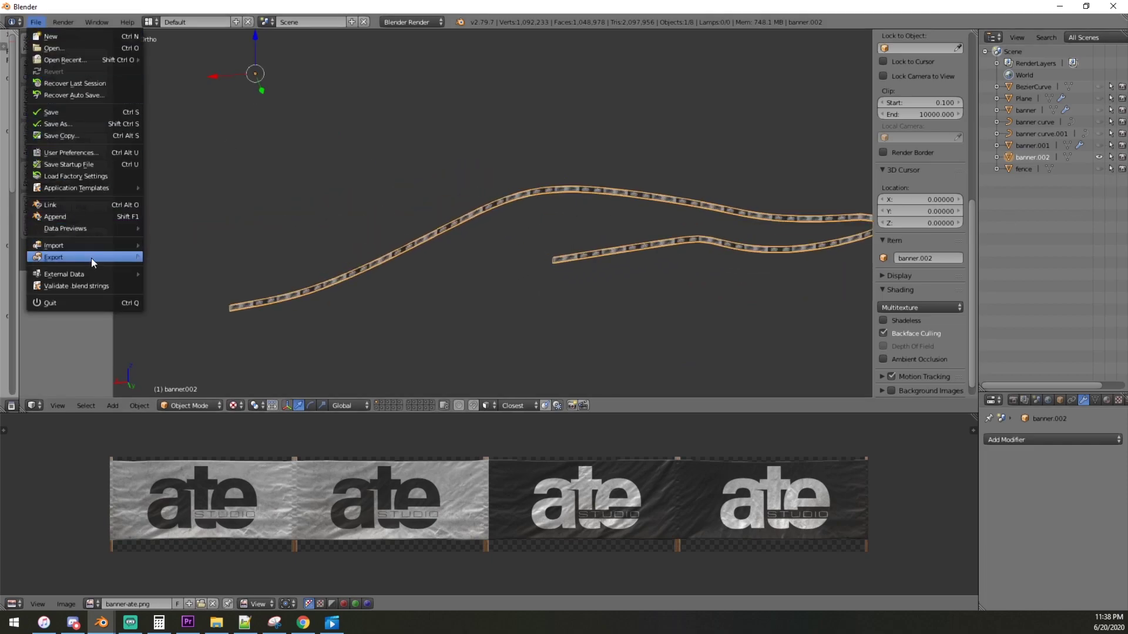
{"action": "mouse_move", "coordinate": [91, 258]}
{"action": "left_click", "coordinate": [237, 362]}
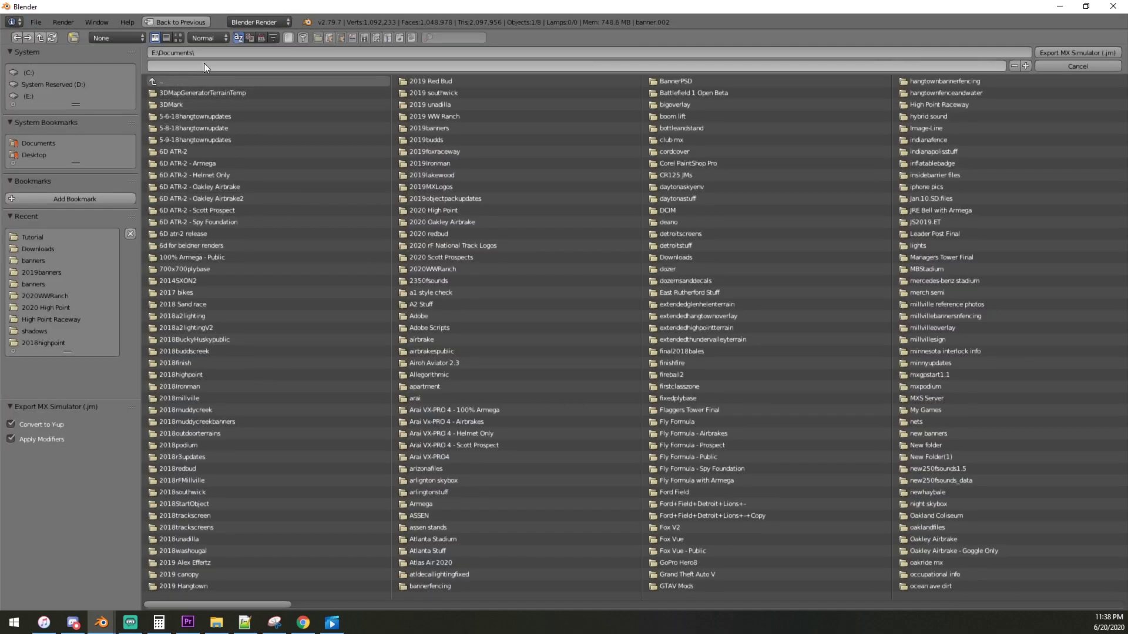
{"action": "left_click", "coordinate": [55, 154]}
{"action": "left_click", "coordinate": [228, 54]}
{"action": "left_click", "coordinate": [265, 66]}
{"action": "type", "text": "banner1"}
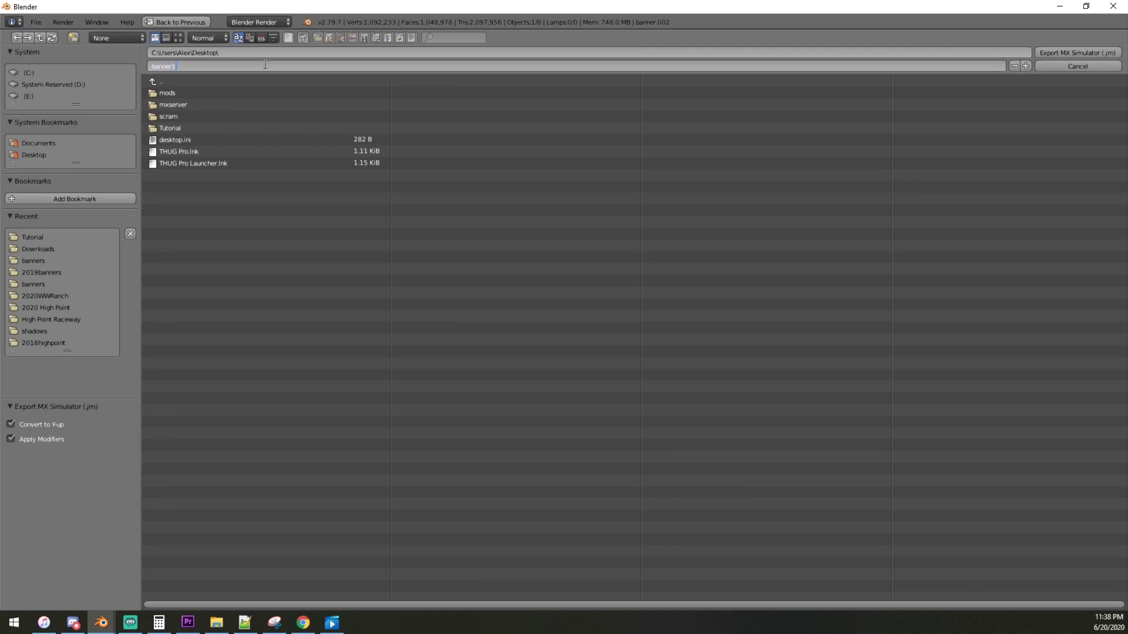
{"action": "left_click", "coordinate": [1042, 53]}
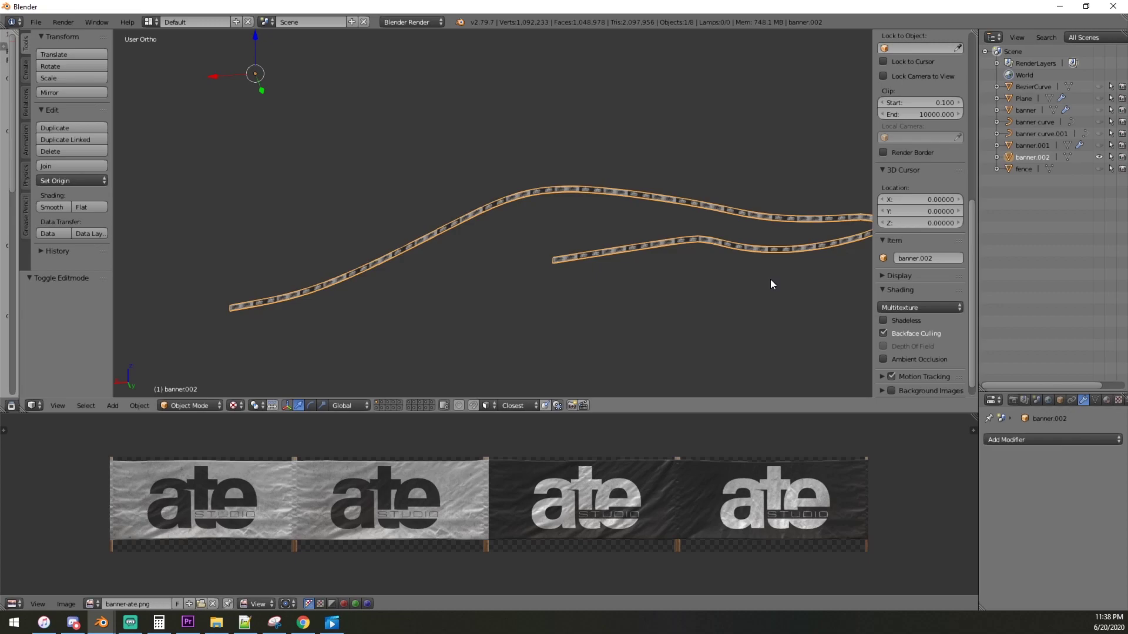
{"action": "middle_click_drag", "start_coordinate": [603, 298], "coordinate": [633, 270]}
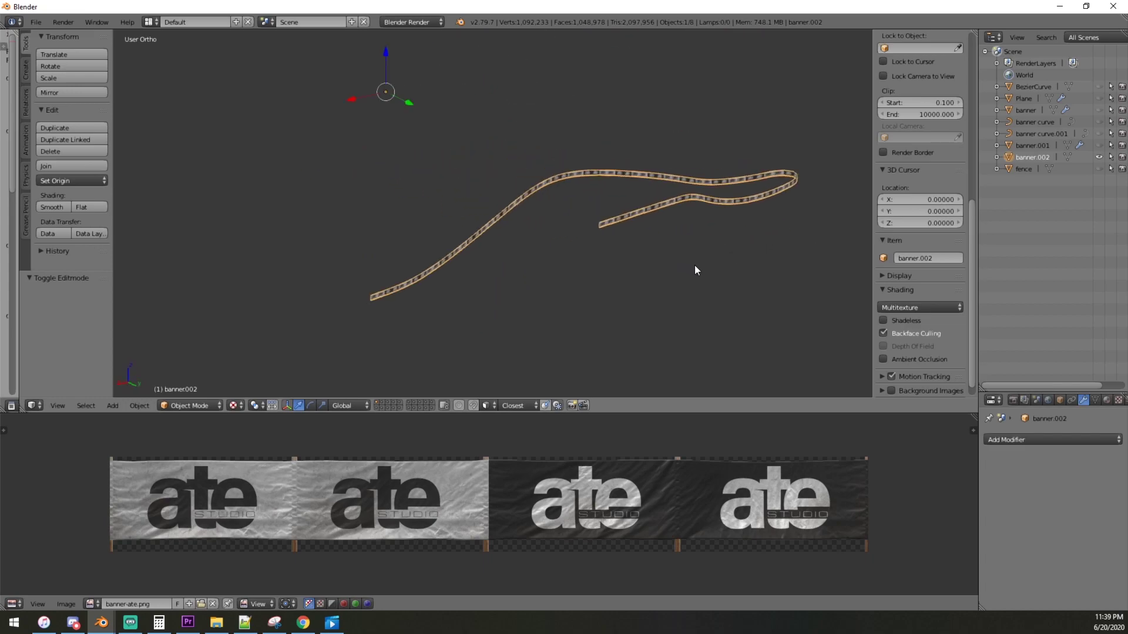